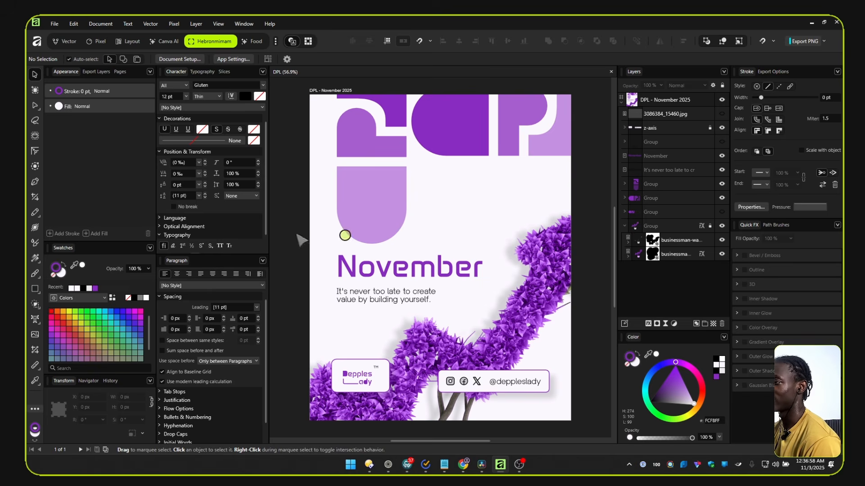
- Switch through the Vector, Pixel and Layout studios to compare their workspaces
click(63, 41)
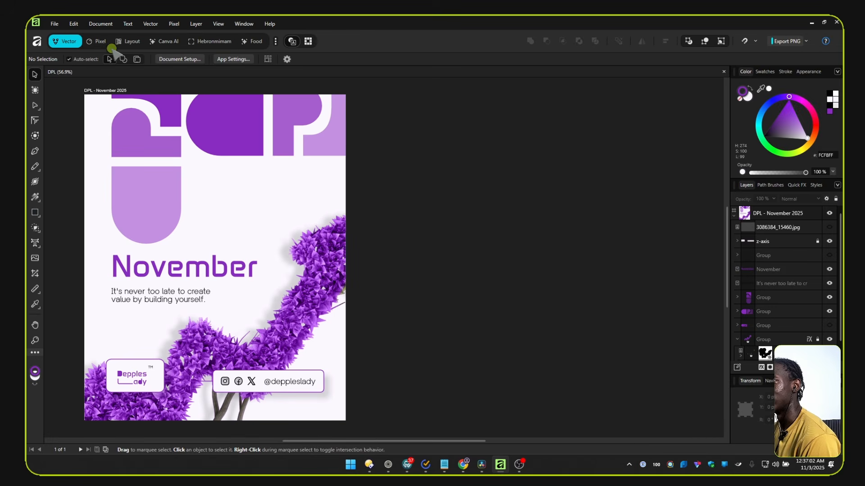
click(100, 41)
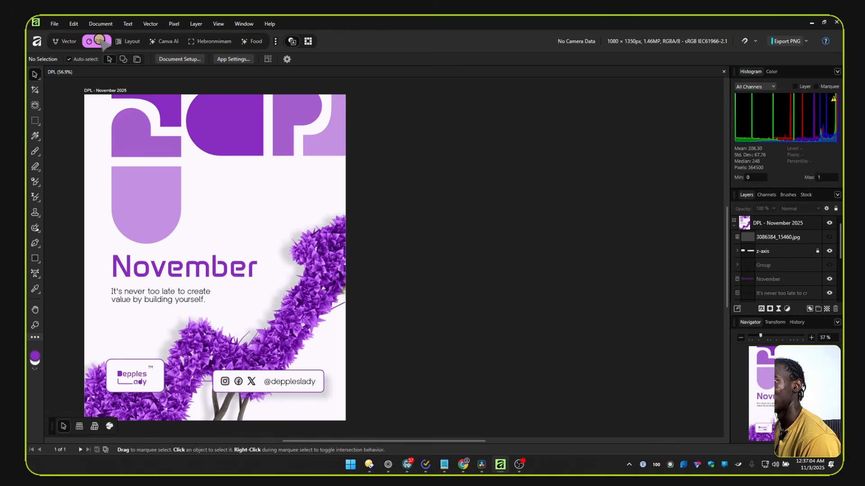
click(127, 41)
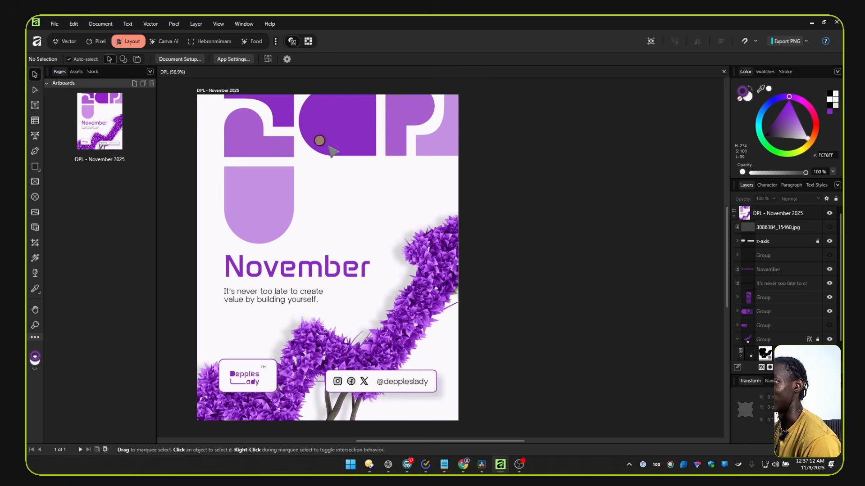
- Open the setup for a new document
click(54, 24)
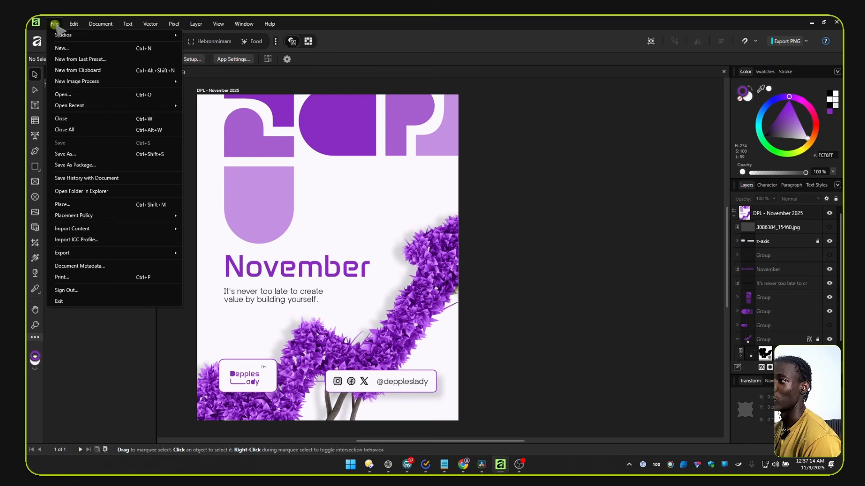
click(81, 47)
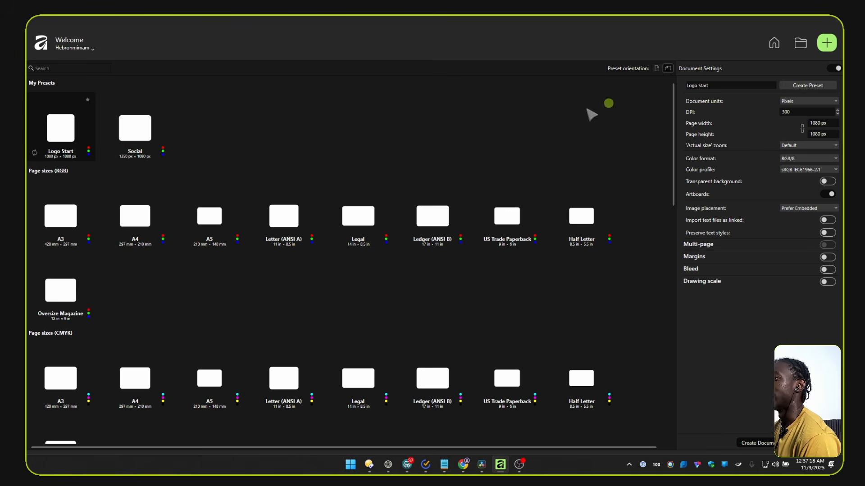
- Browse the recent documents on the welcome window's home page
click(771, 44)
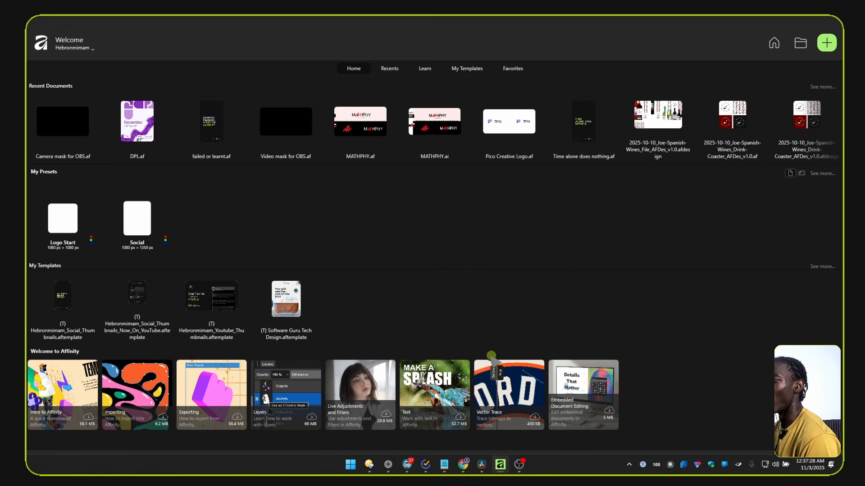
click(829, 43)
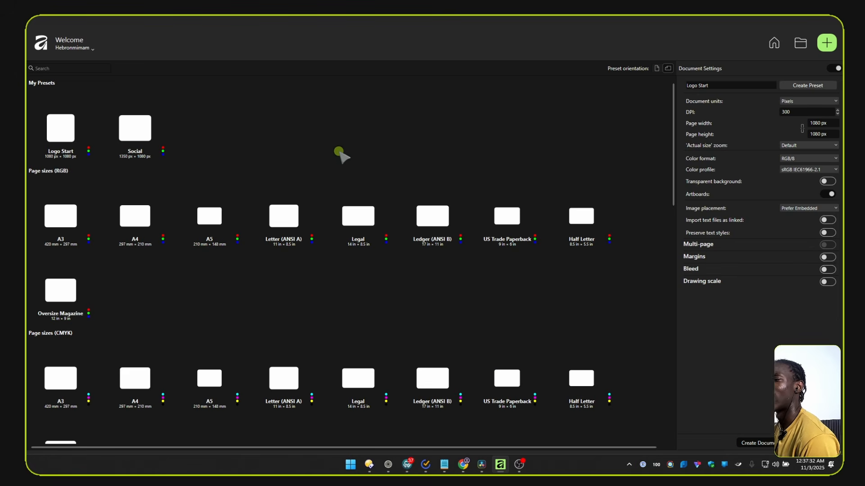
click(773, 43)
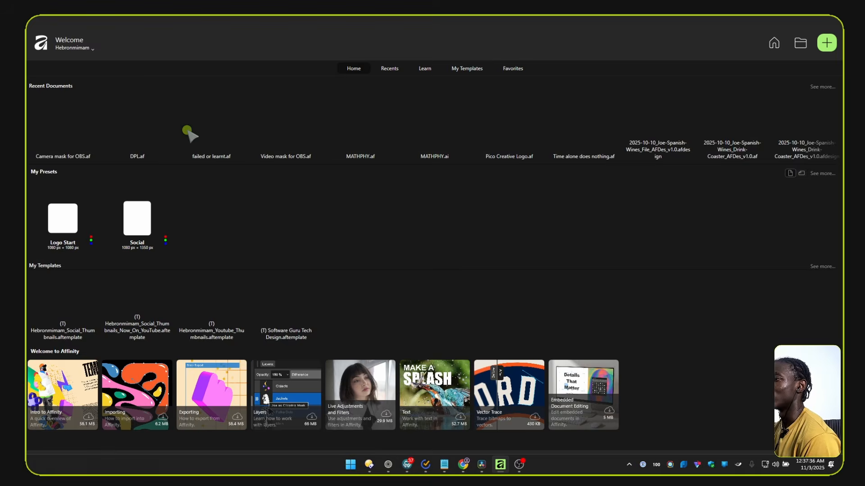
click(832, 127)
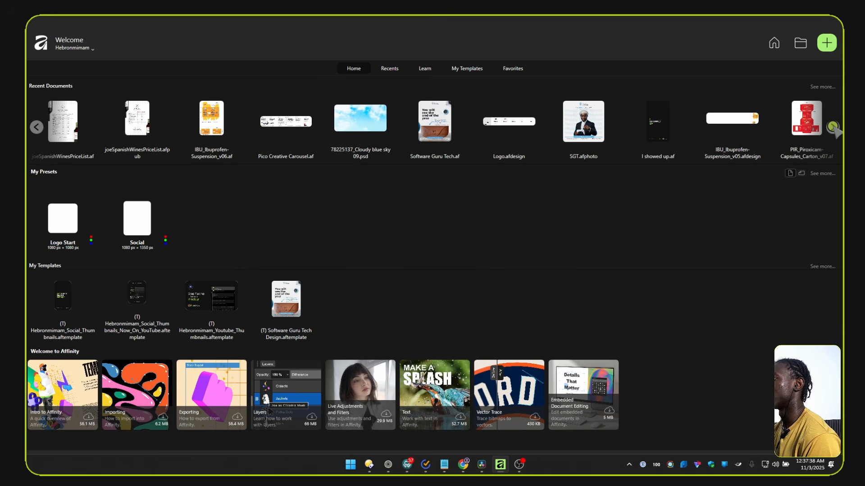
click(36, 127)
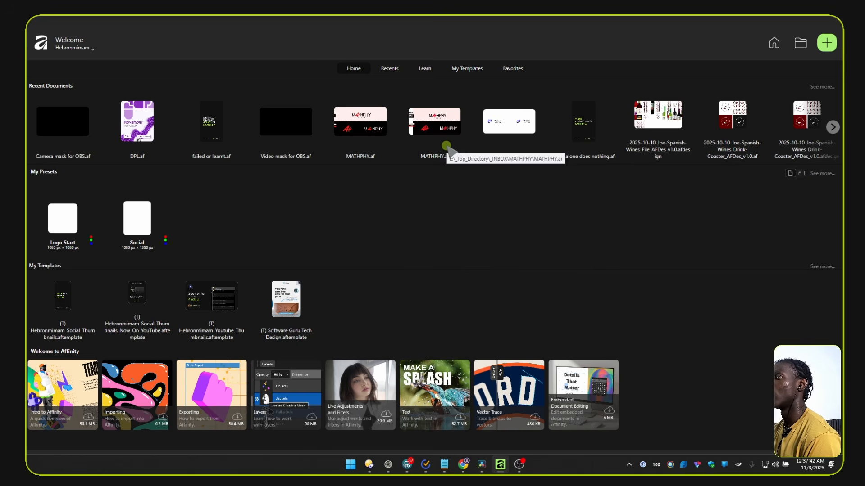
click(832, 127)
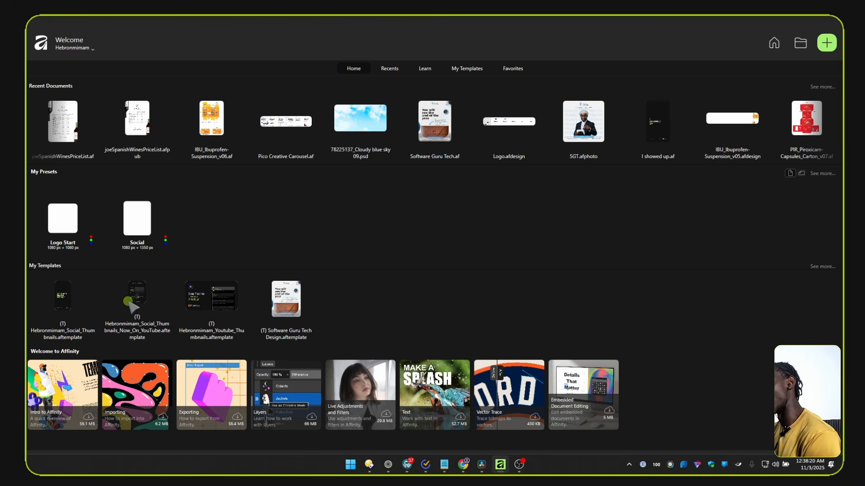
- Return to the new document setup and examine the available presets from page sizes to Video and Web and Devices
click(830, 47)
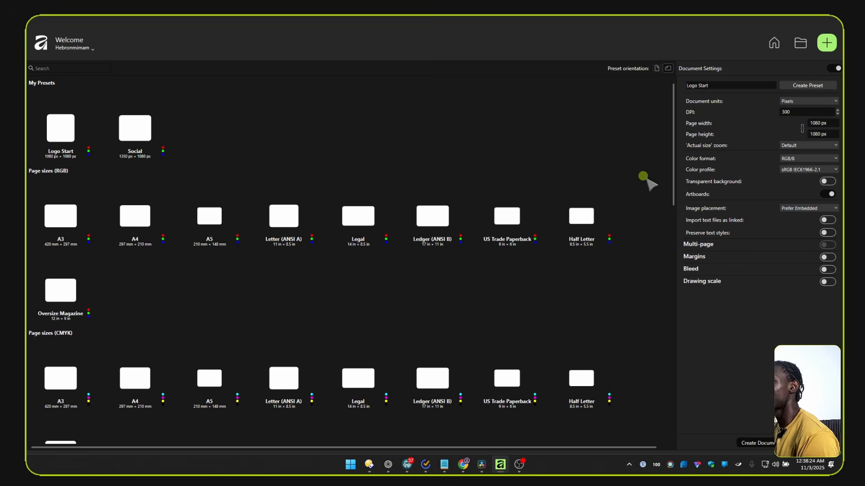
scroll(120, 194, down, 10)
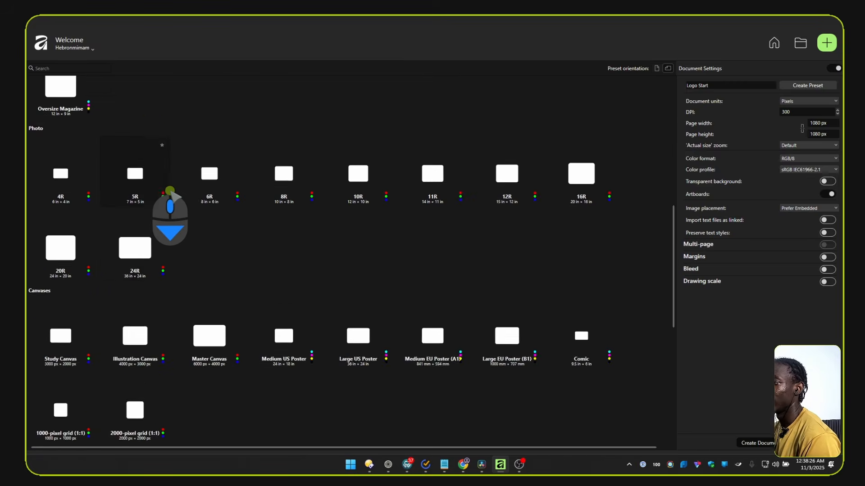
scroll(168, 205, down, 5)
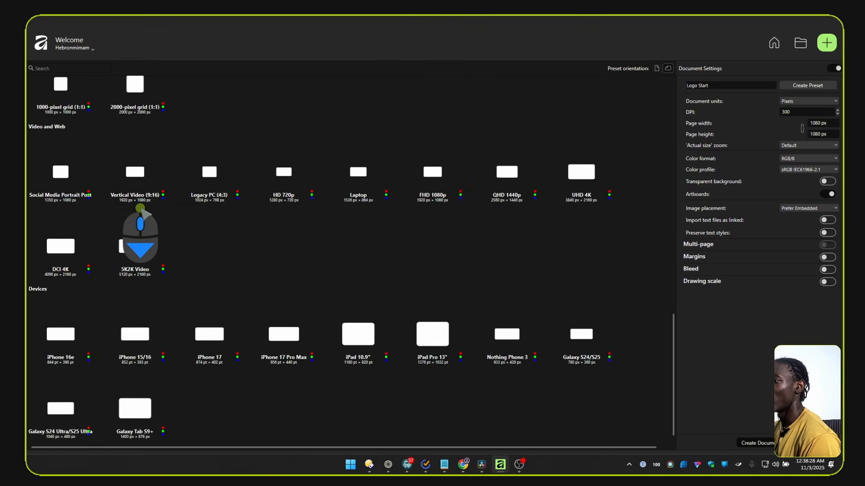
scroll(230, 200, up, 1)
scroll(229, 198, down, 1)
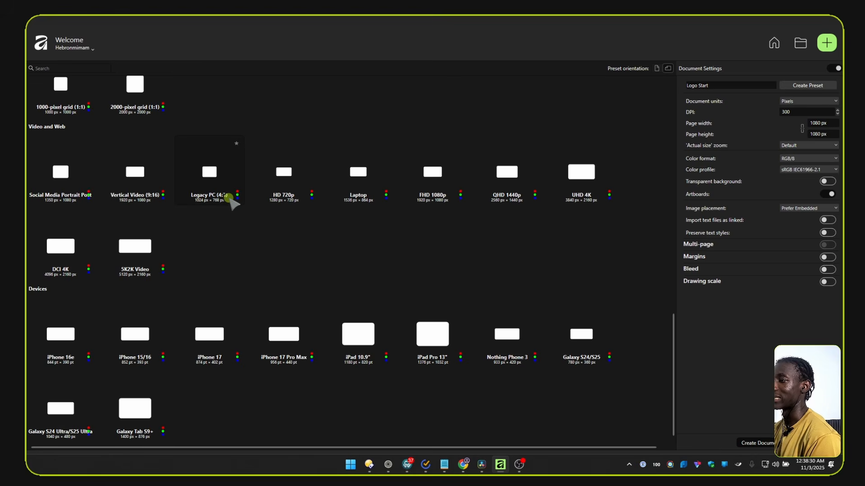
scroll(229, 216, up, 9)
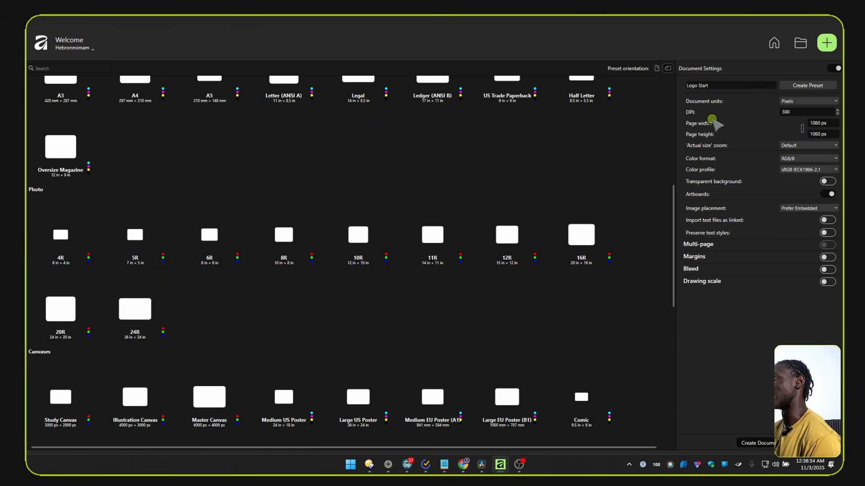
- Hide and restore the document settings, and alternate the preset orientation between portrait and landscape
click(835, 68)
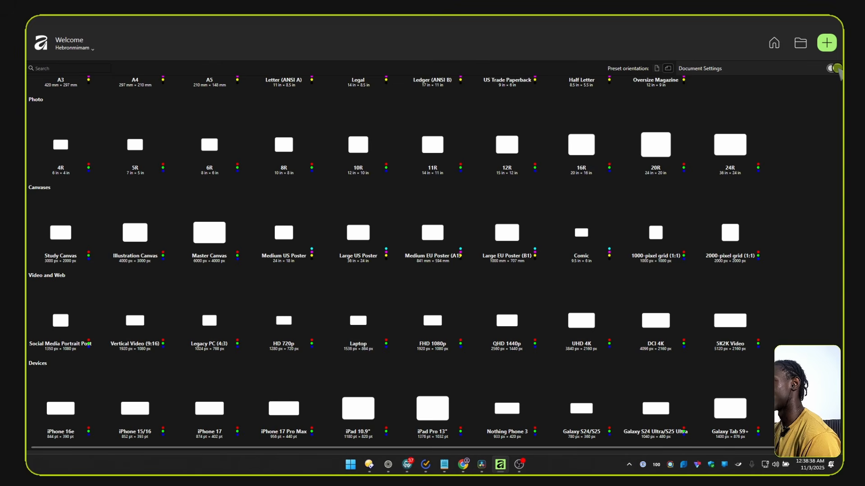
click(836, 68)
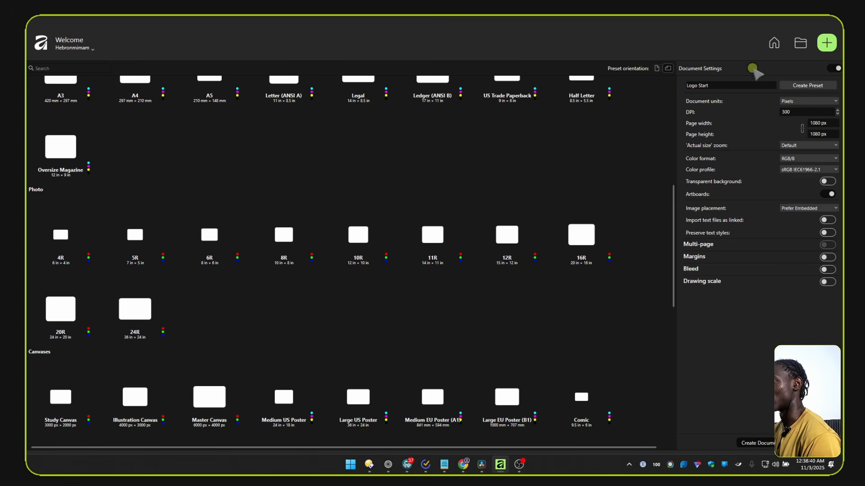
click(656, 69)
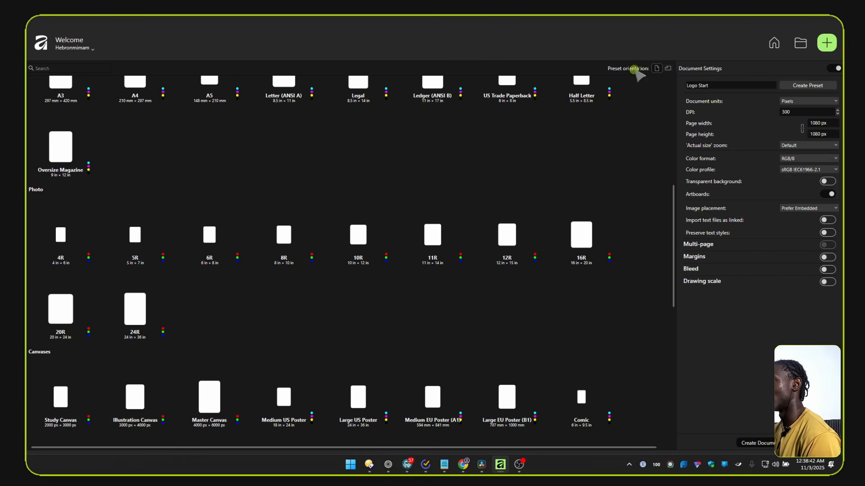
click(668, 68)
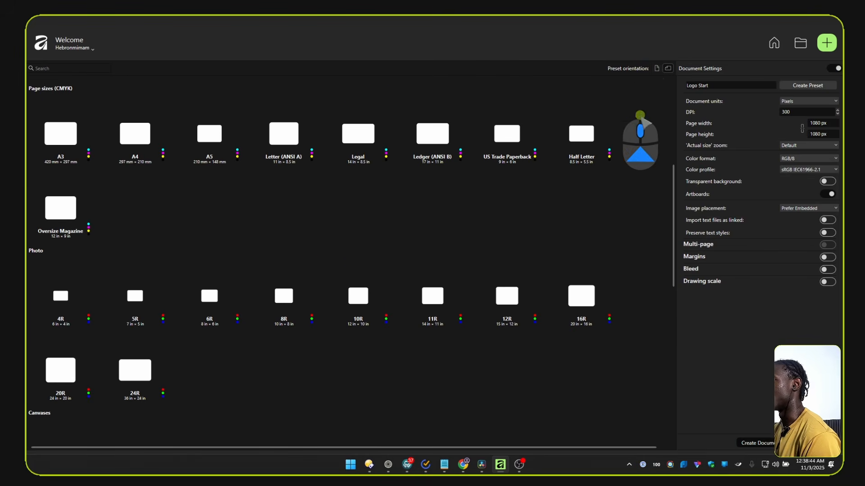
click(657, 69)
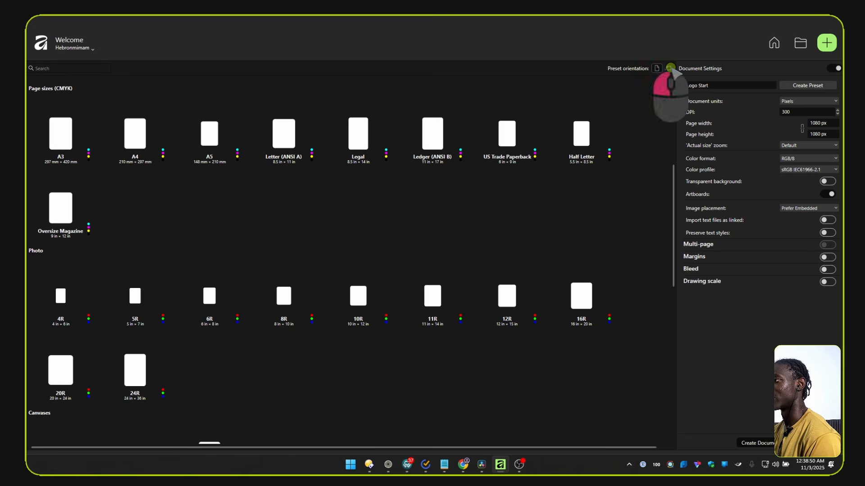
click(669, 68)
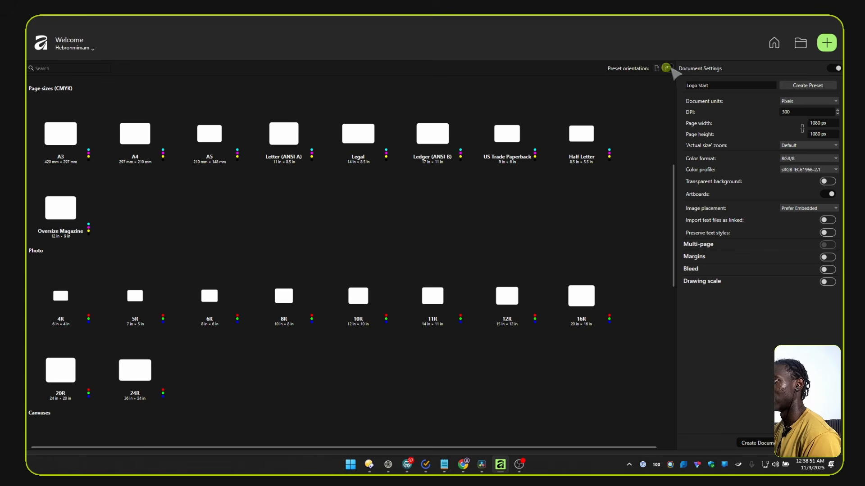
- Examine the available document units, keeping Pixels
click(795, 102)
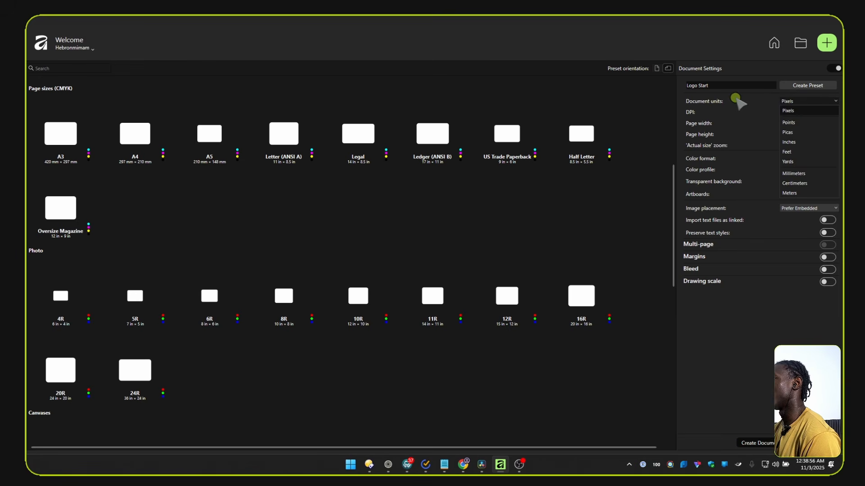
click(817, 95)
click(819, 97)
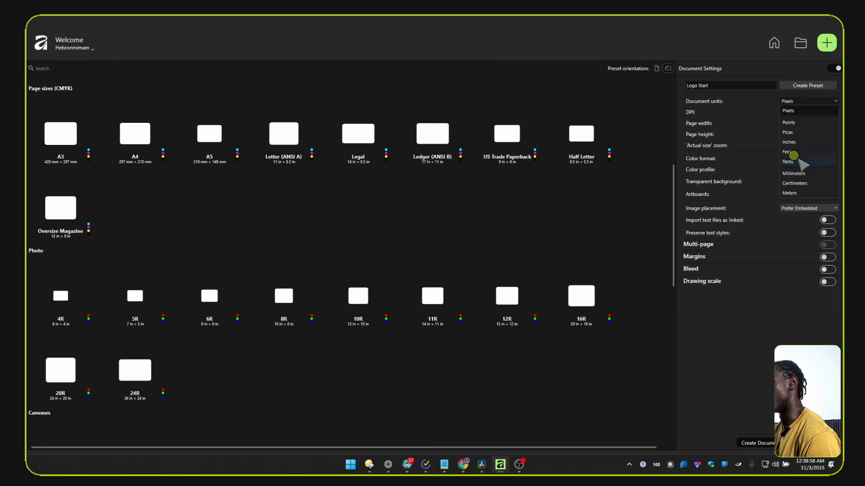
click(737, 103)
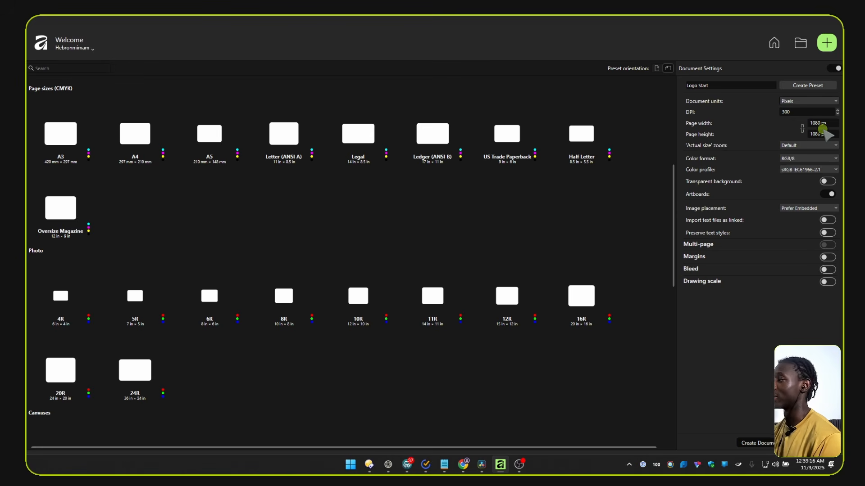
- Examine the available 'Actual size' zoom and color format options, keeping Default and RGB/8
click(804, 145)
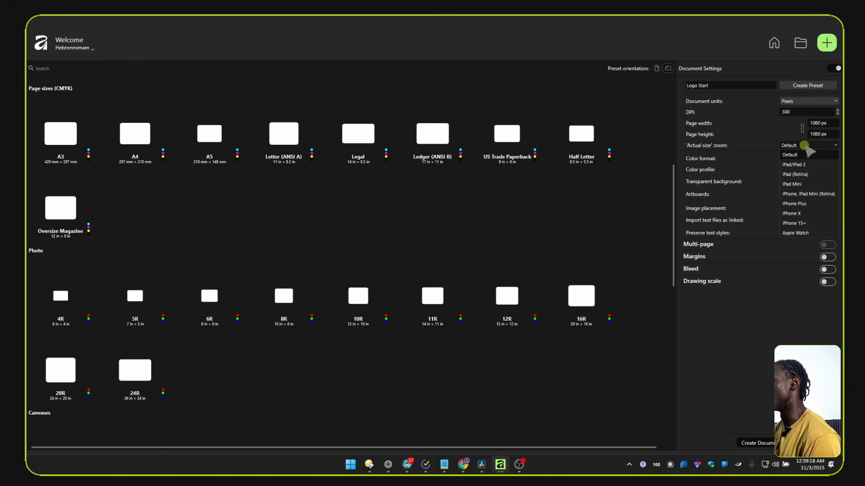
scroll(804, 216, down, 2)
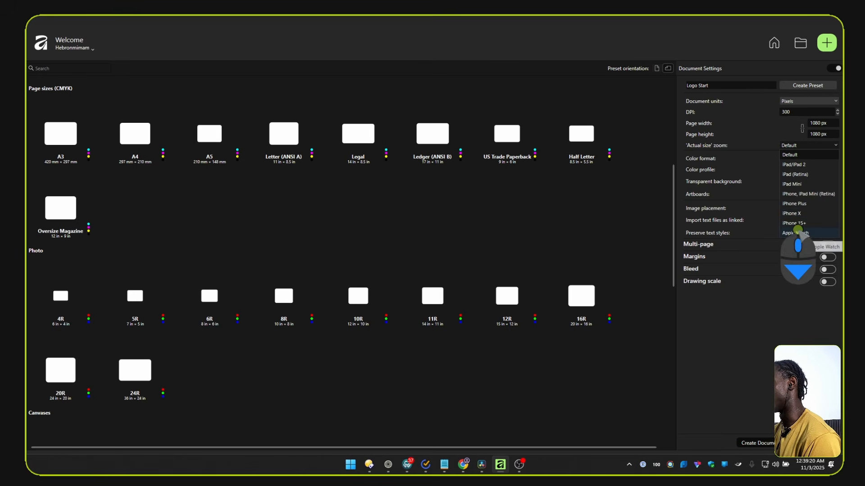
click(734, 151)
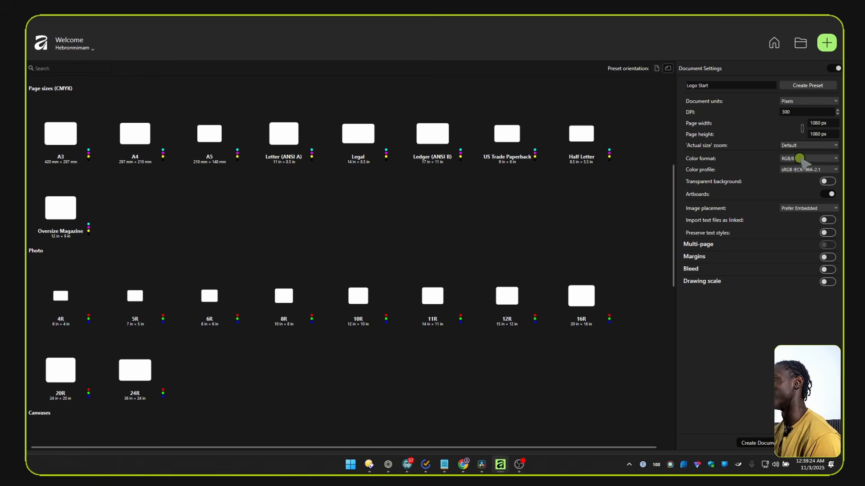
click(812, 158)
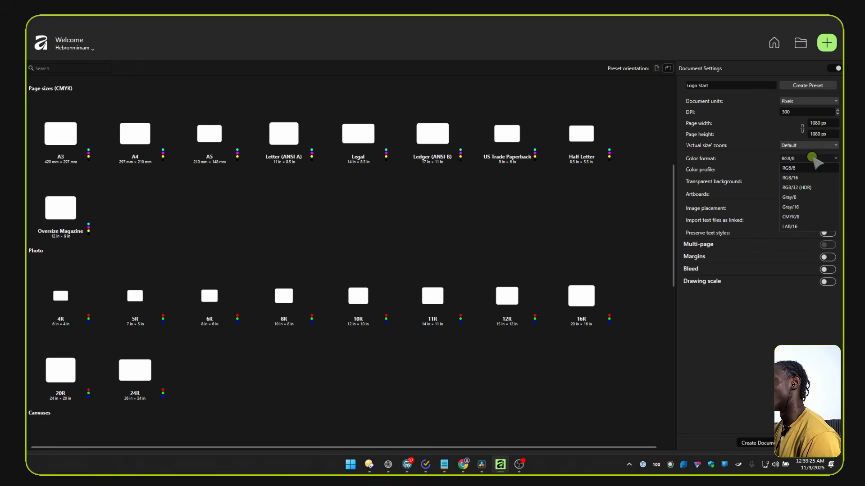
click(739, 159)
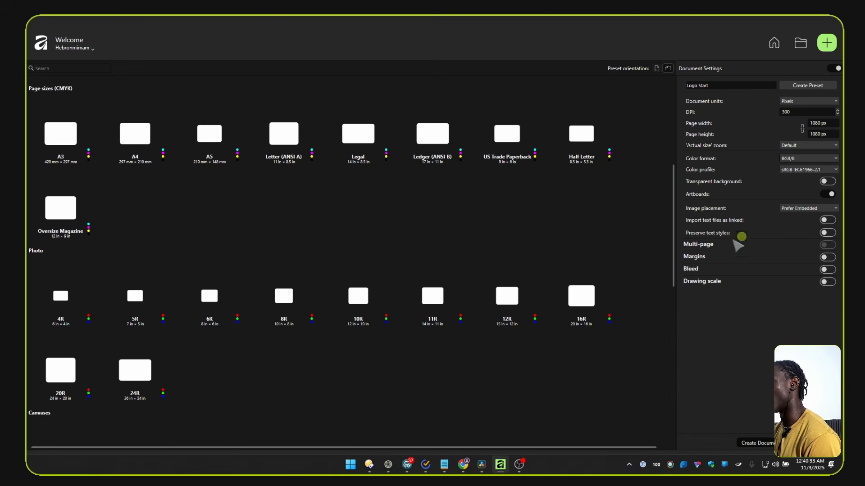
- Try the multi-page option with artboards disabled, and restore artboards
click(828, 193)
click(828, 244)
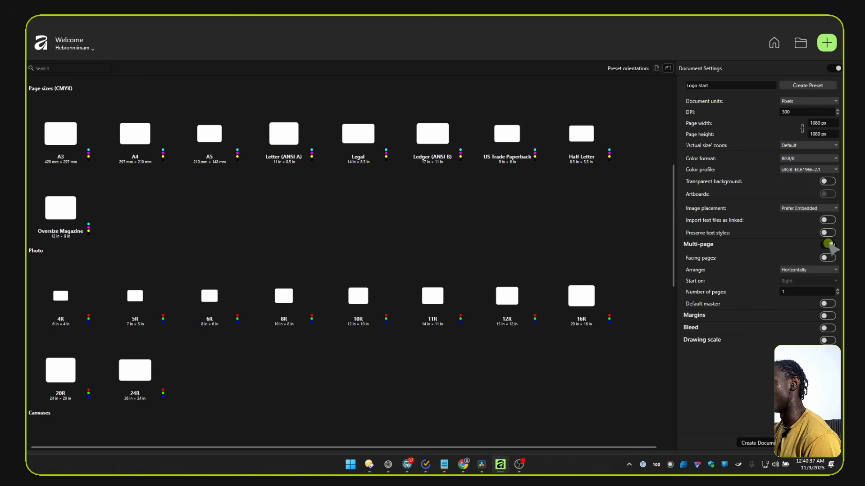
click(827, 244)
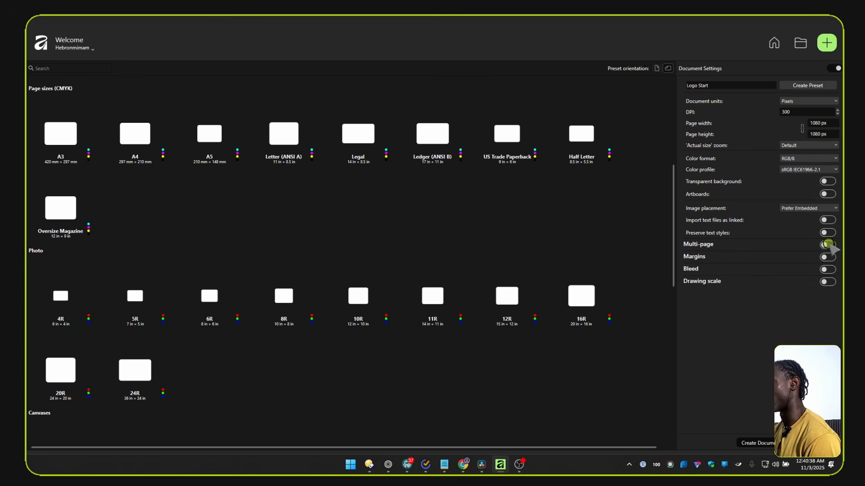
click(828, 193)
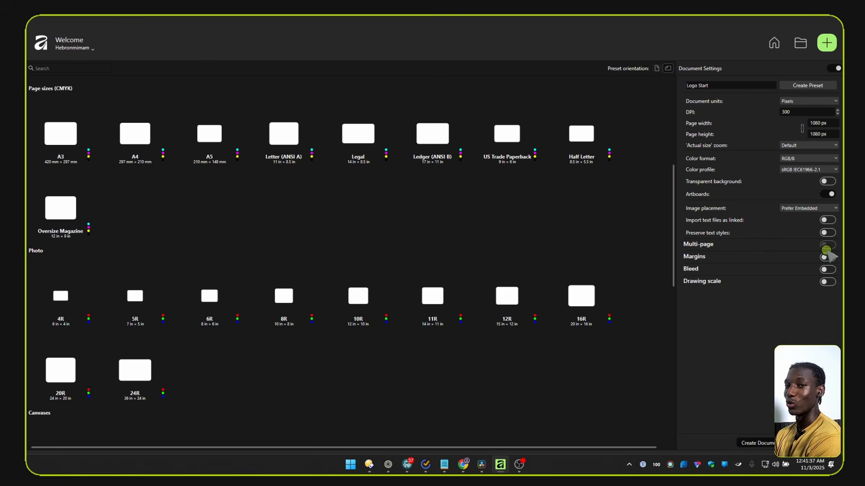
click(824, 193)
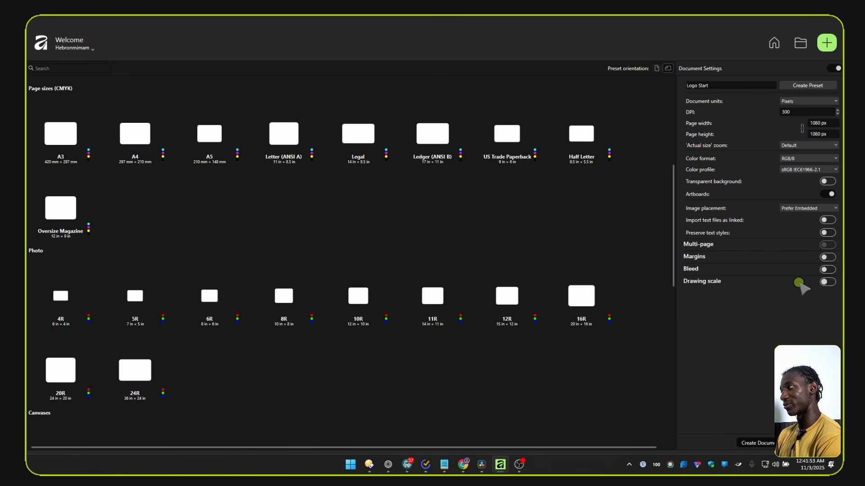
- Examine the available image placement options for the new document, keeping Prefer Embedded
click(796, 209)
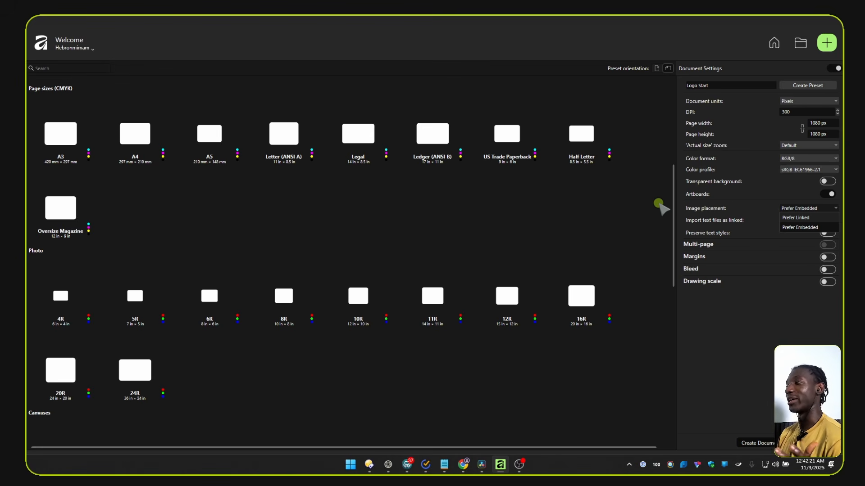
click(753, 210)
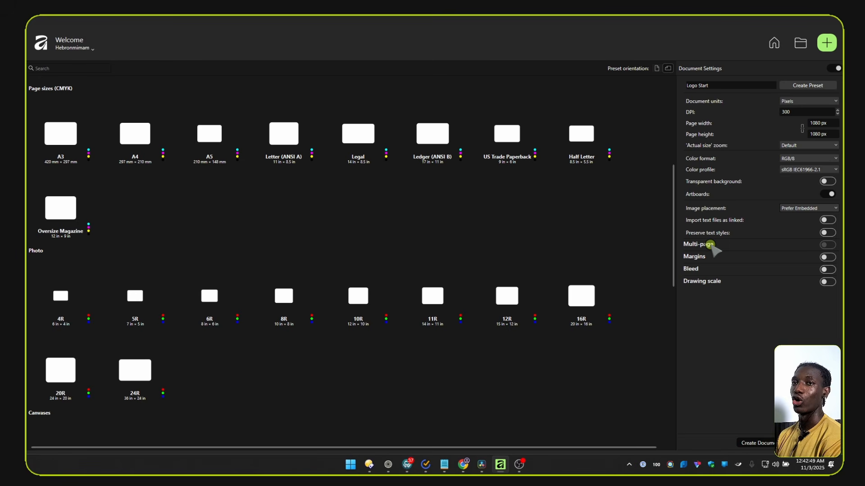
key(Return)
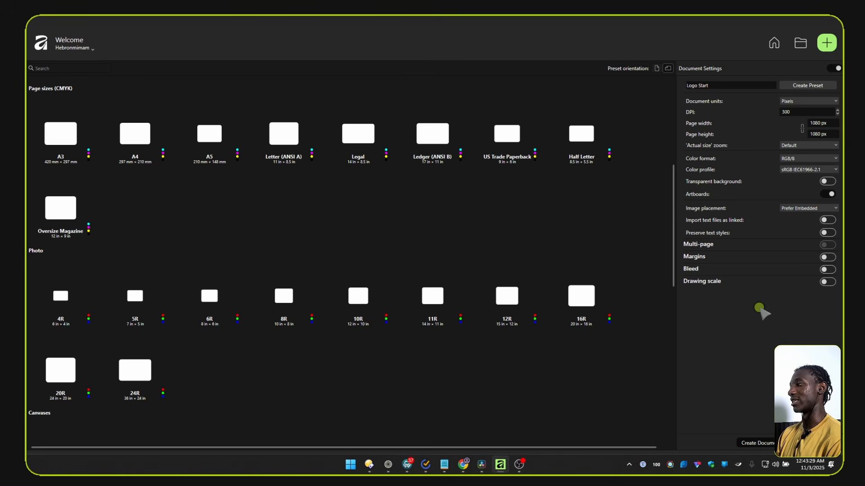
- Create the 1080 × 1080 px RGB/8 document with one artboard and switch to the Vector studio
click(746, 443)
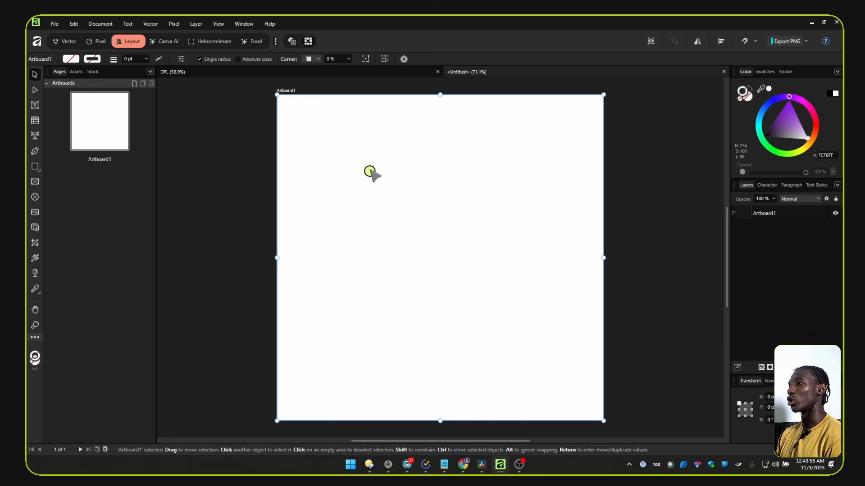
click(63, 41)
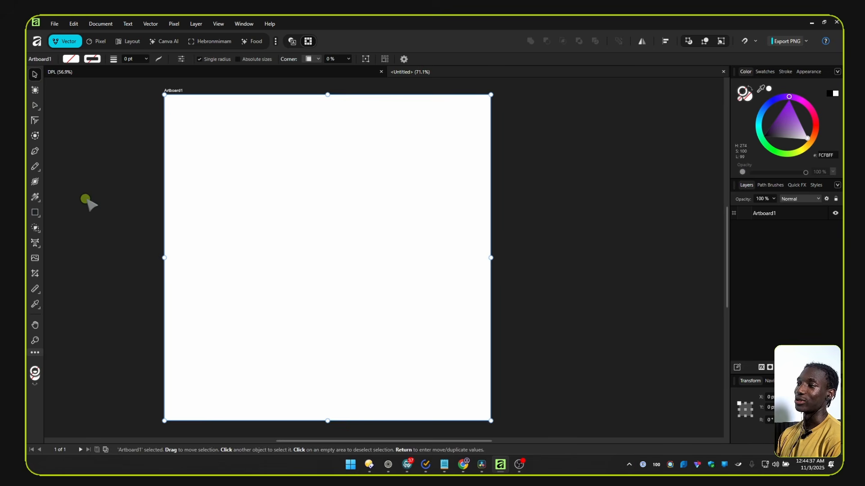
- Compare the tools offered by the Vector, Pixel and Layout studios, including the shape tools, and return to Vector
click(34, 213)
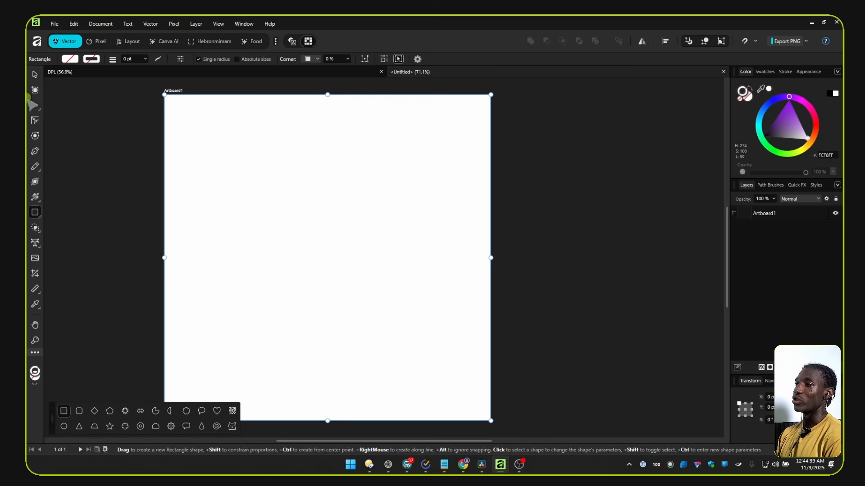
click(97, 41)
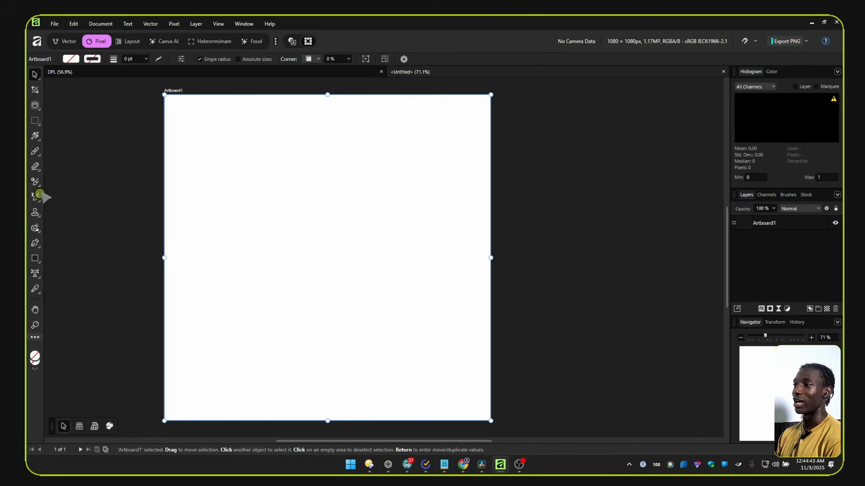
click(128, 41)
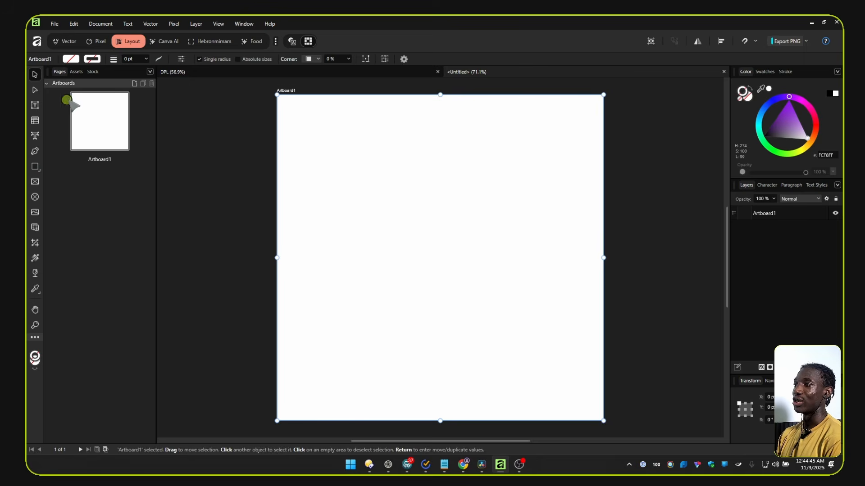
click(57, 42)
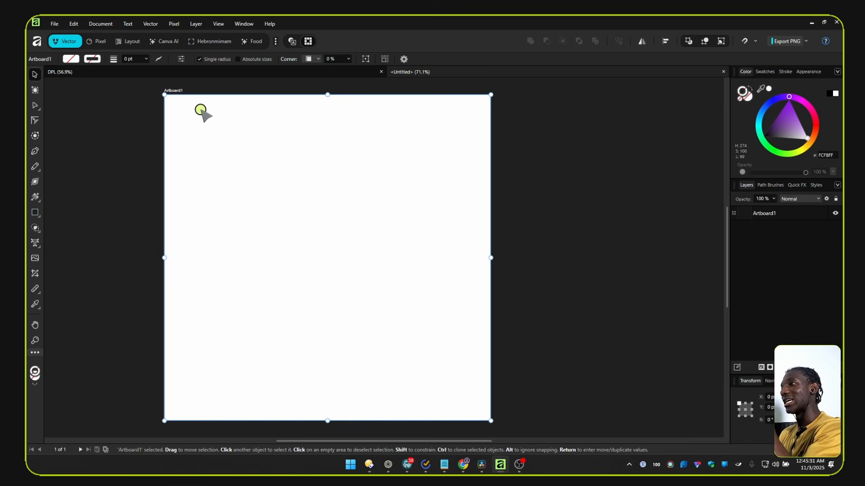
- Hide the Food studio and the other custom studio, leaving Vector, Pixel, Layout and Canva AI enabled
click(275, 42)
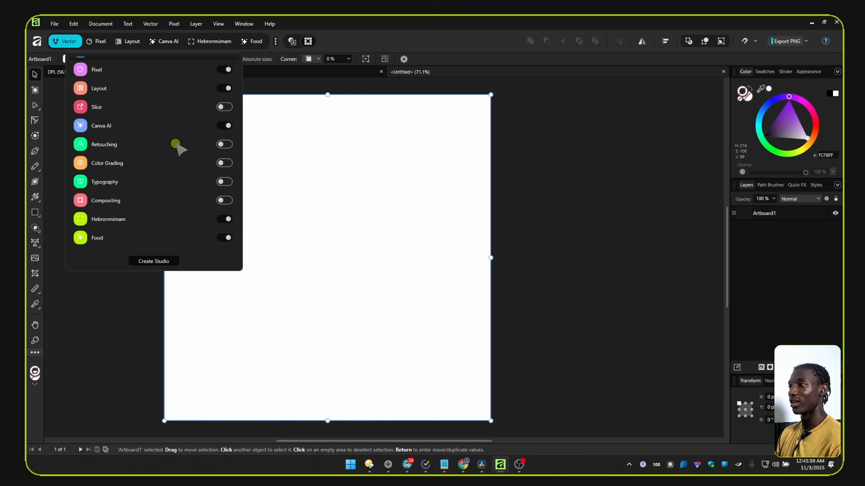
scroll(158, 171, up, 1)
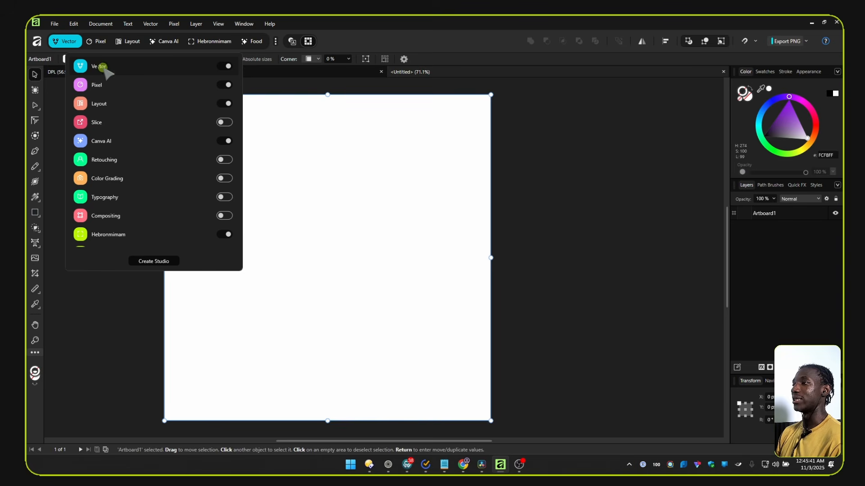
click(226, 66)
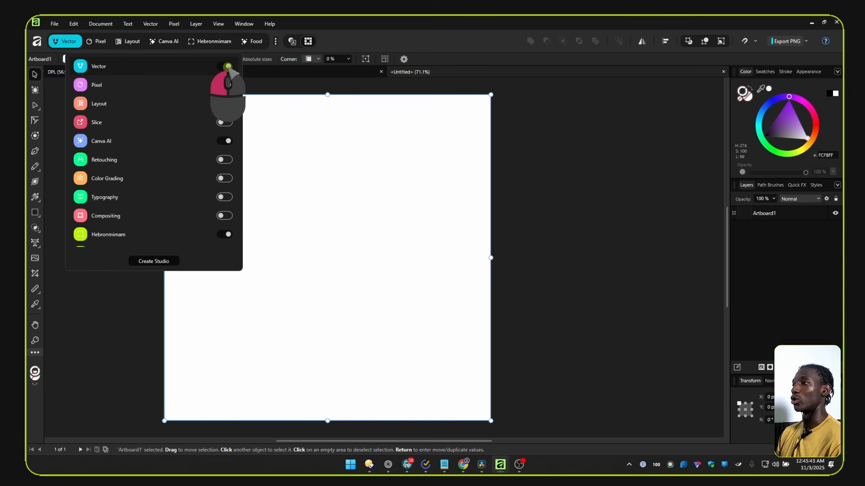
click(228, 85)
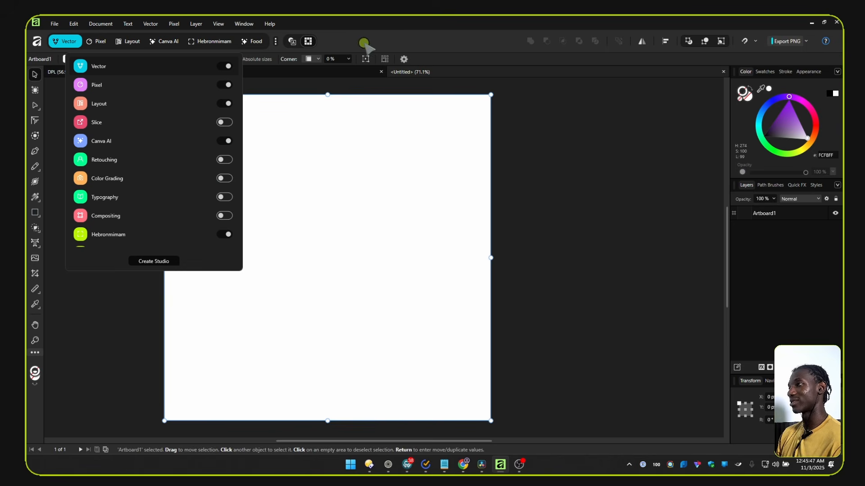
click(223, 234)
scroll(219, 245, down, 1)
click(224, 237)
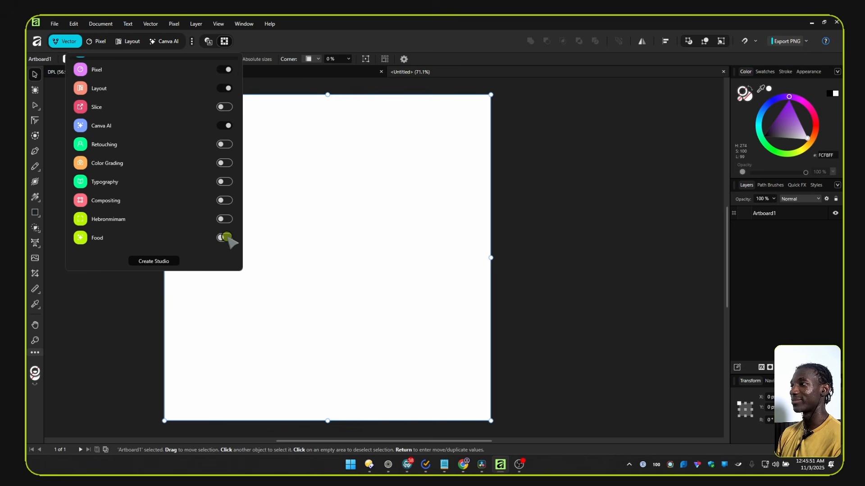
scroll(200, 212, up, 1)
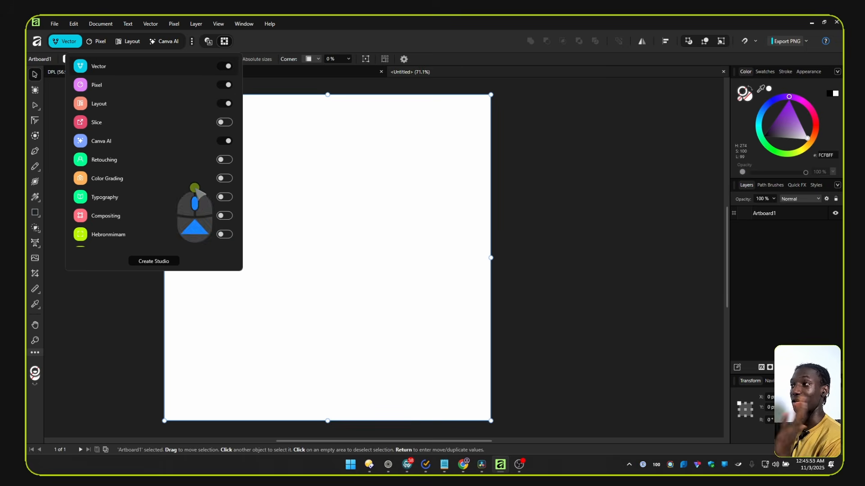
click(283, 51)
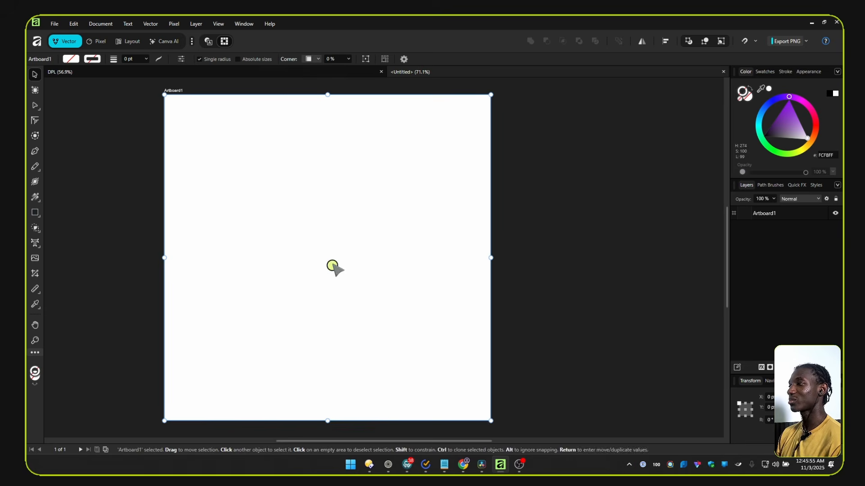
- Examine the file commands, from creating and saving documents to placing, importing and exporting content
click(55, 24)
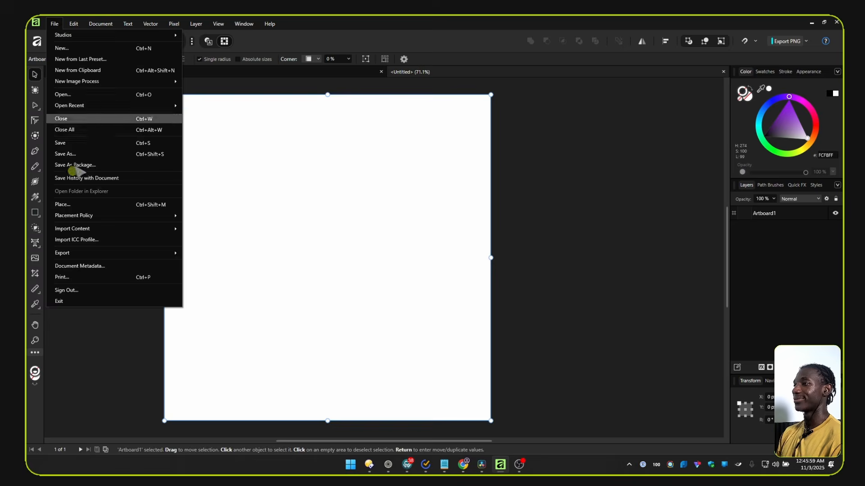
click(83, 20)
click(74, 23)
mouse_move(54, 24)
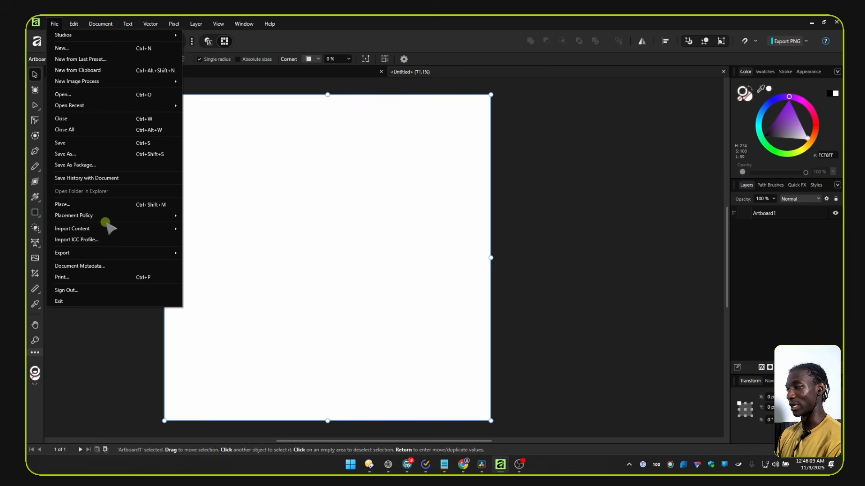
click(189, 111)
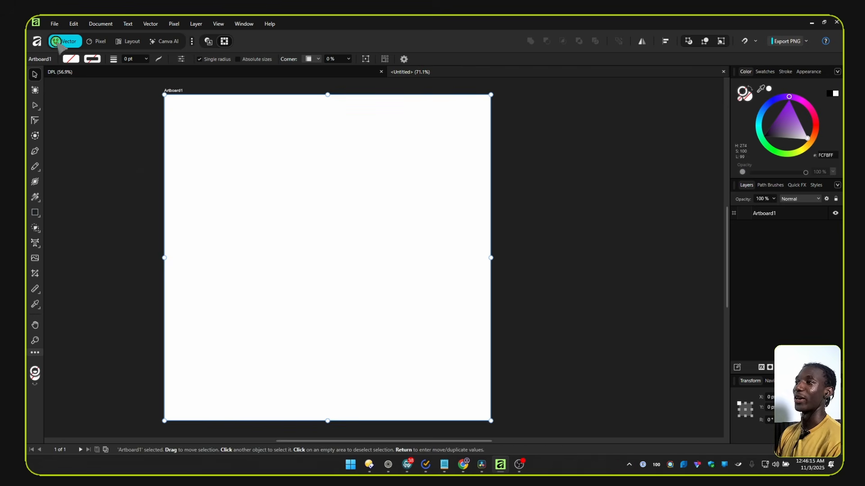
- Compare the available editing commands with the artboard selected and deselected, including the Defaults options
click(74, 24)
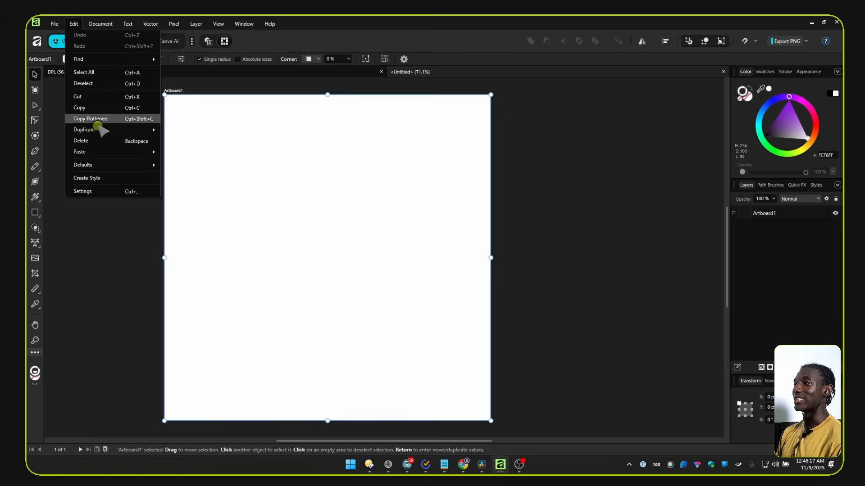
click(318, 185)
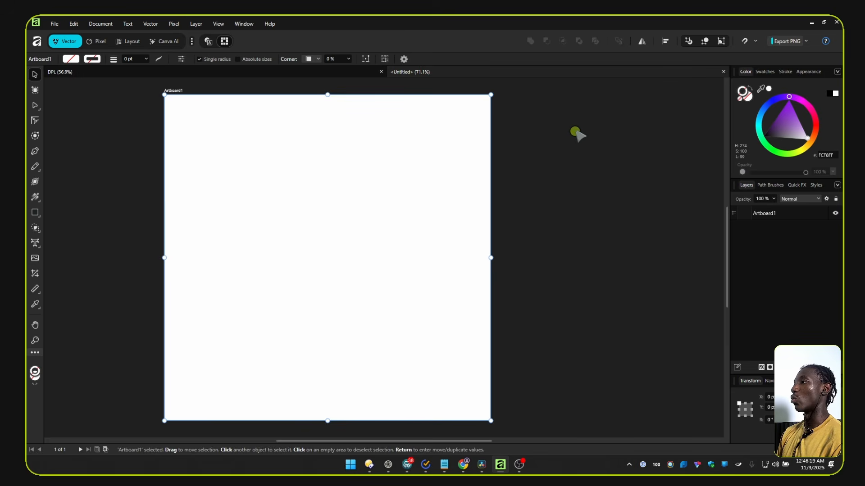
click(645, 180)
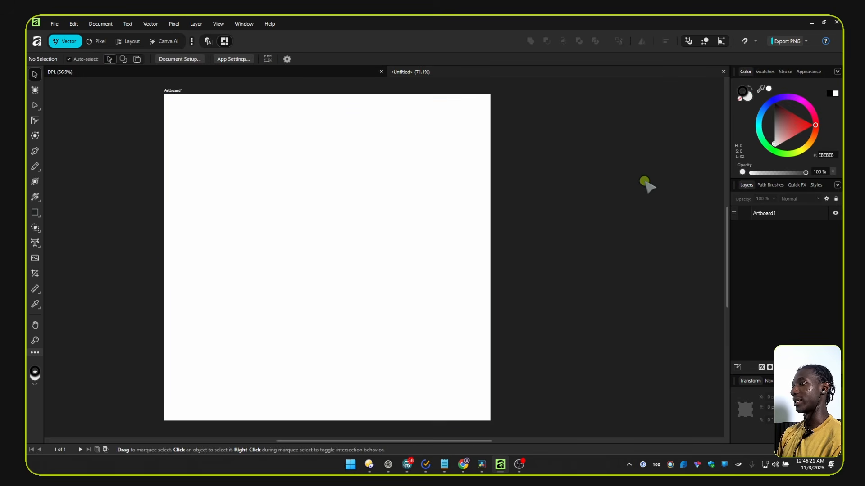
click(73, 23)
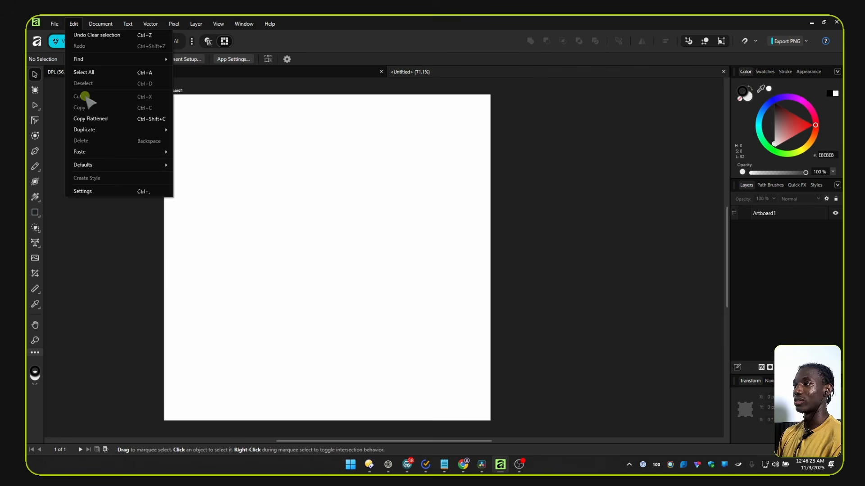
click(298, 128)
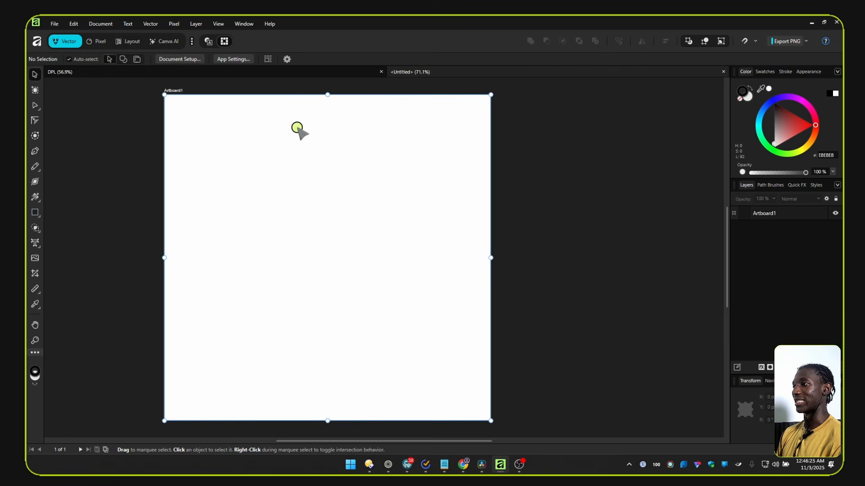
click(74, 23)
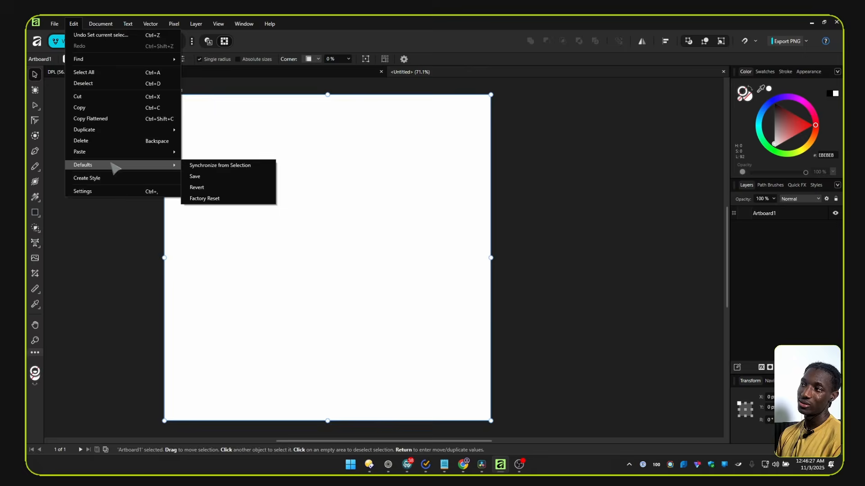
- Review the document commands, inspect the Resource Manager and close it without changes
mouse_move(99, 24)
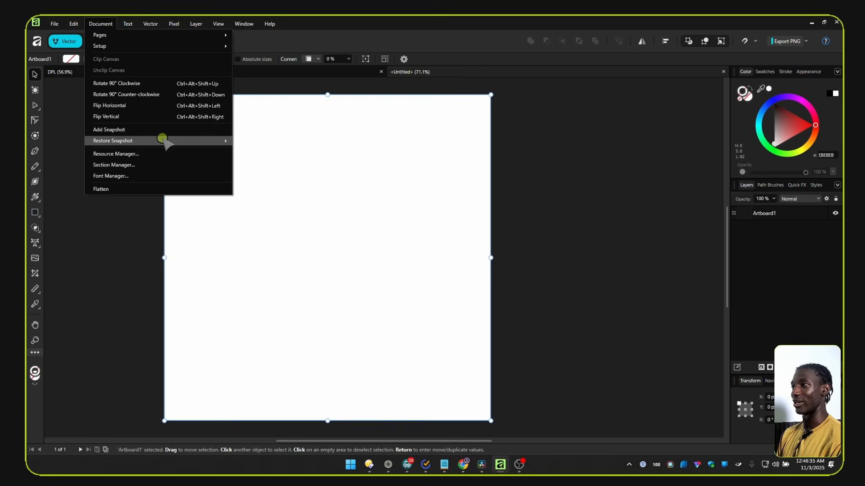
click(118, 153)
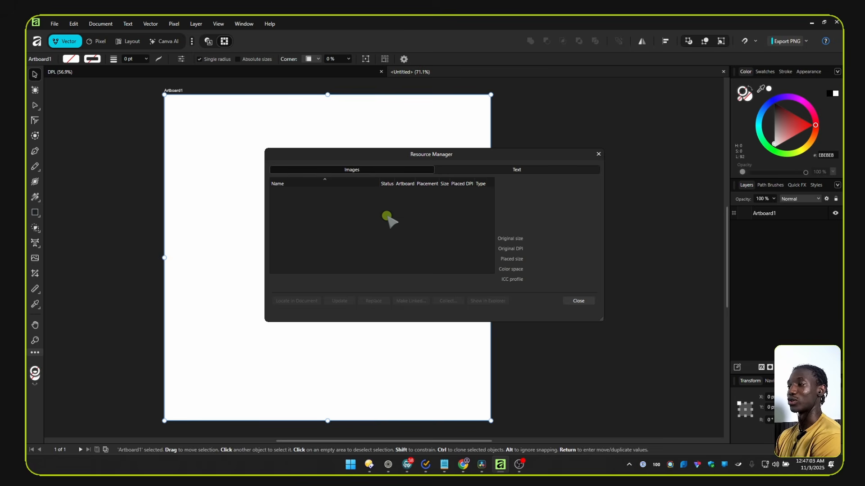
click(599, 154)
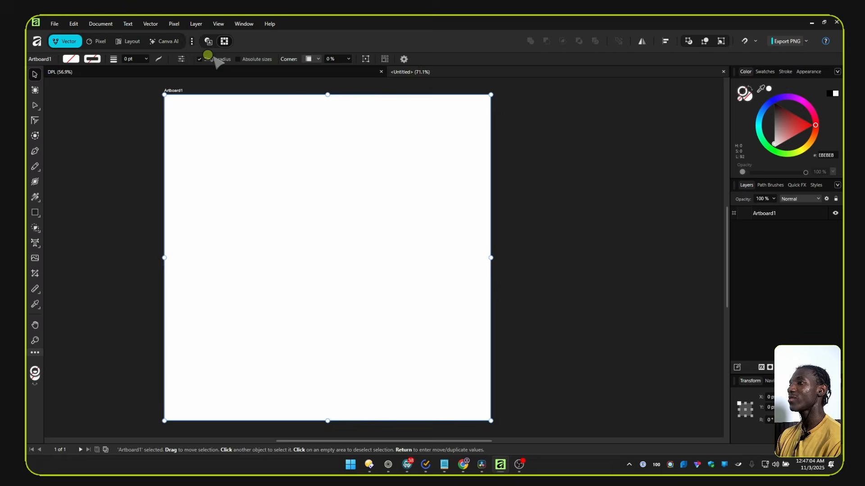
- Inspect the Section Manager's page numbering options, close it without changes, and review the document commands again
click(74, 23)
mouse_move(103, 24)
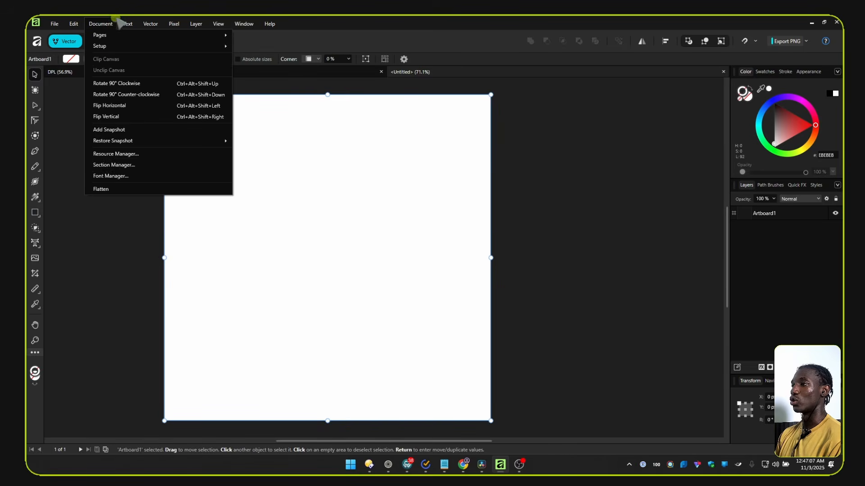
click(132, 164)
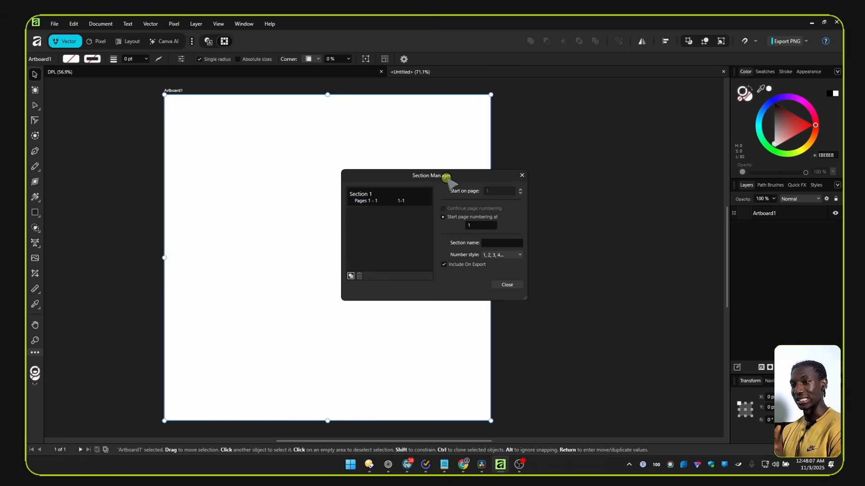
click(518, 174)
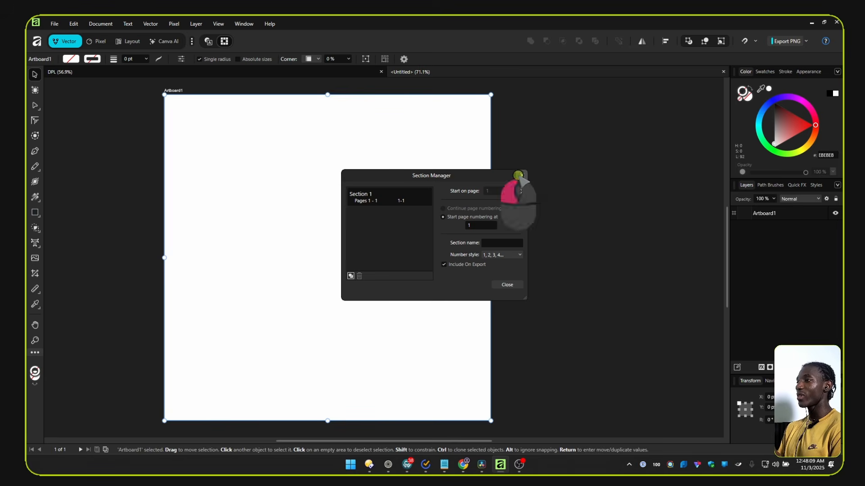
click(100, 23)
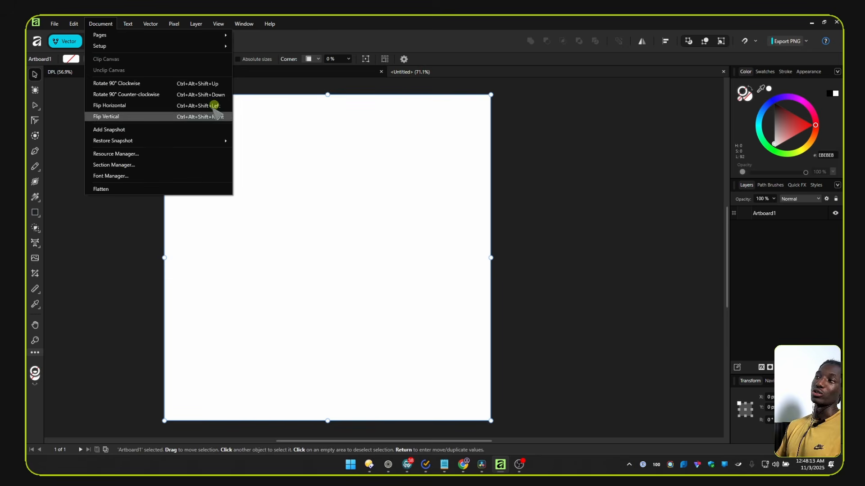
click(320, 26)
- Examine the text commands, including the character traits and ligature options, and look over the vector commands with the artboard selected
click(128, 23)
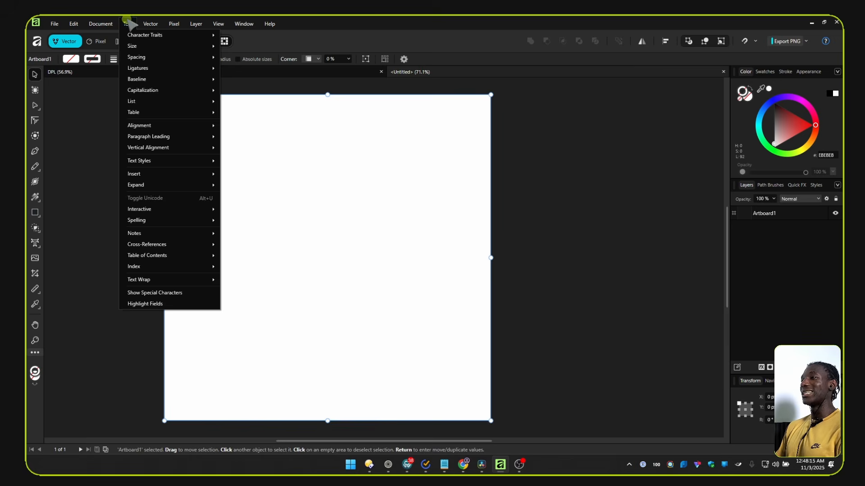
mouse_move(153, 189)
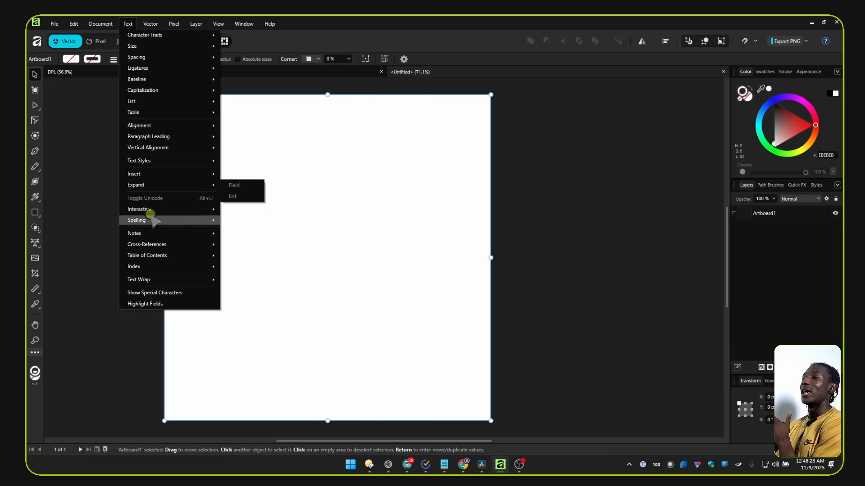
click(127, 24)
click(128, 23)
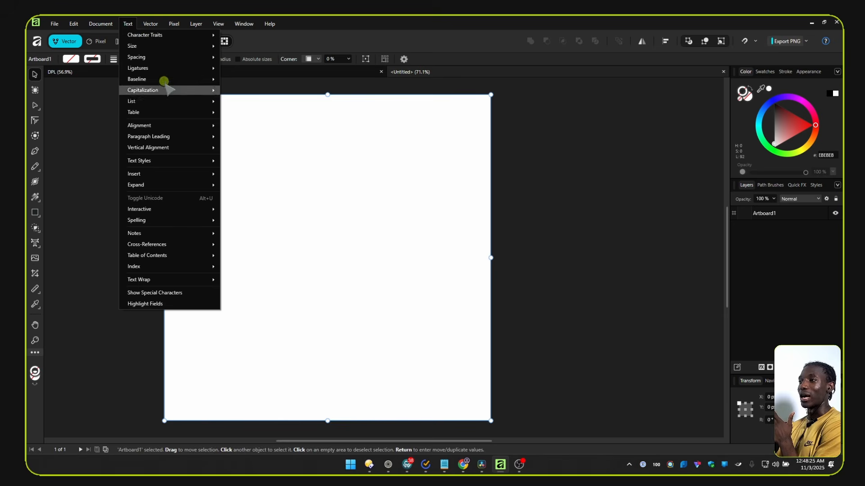
mouse_move(174, 35)
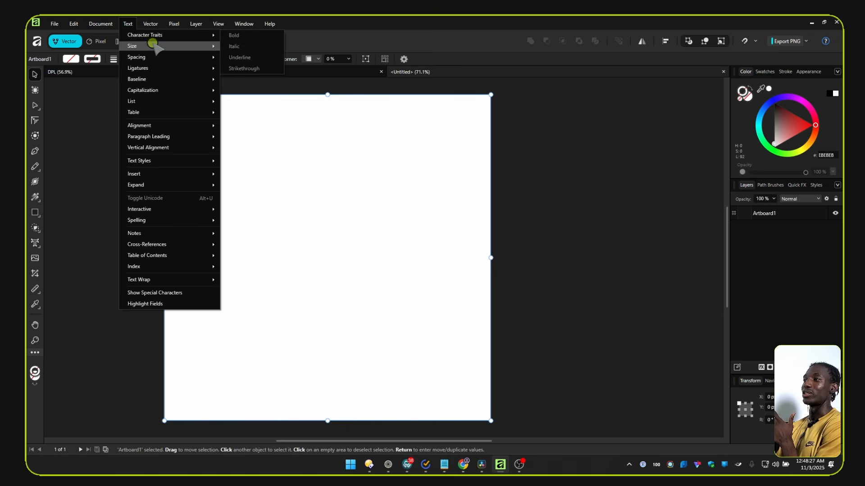
mouse_move(142, 68)
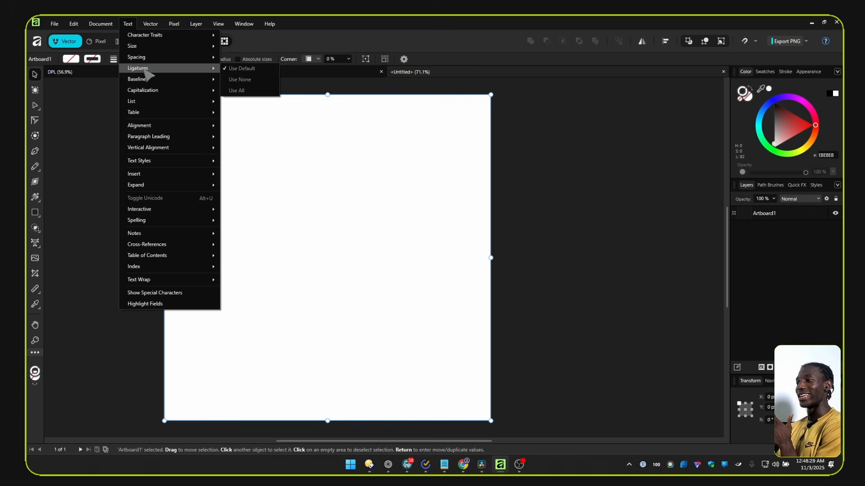
click(151, 24)
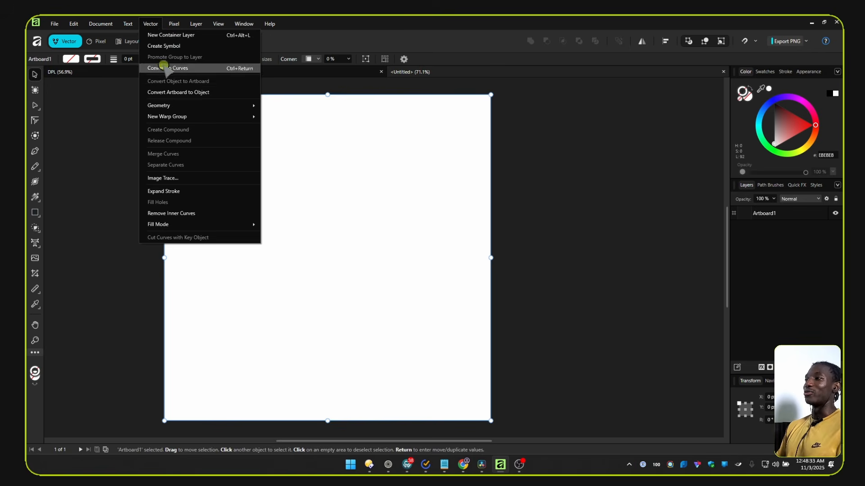
click(351, 222)
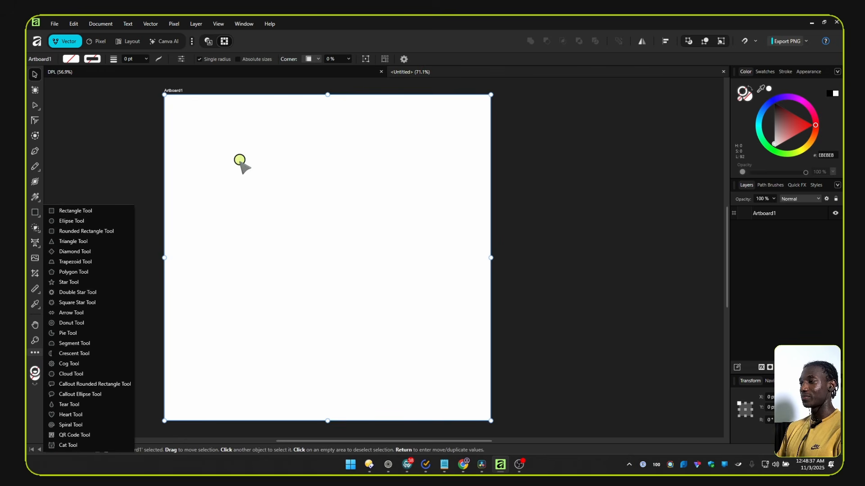
- Draw a wide rectangle across the upper middle of the artboard and fill it with red FF0000
click(70, 211)
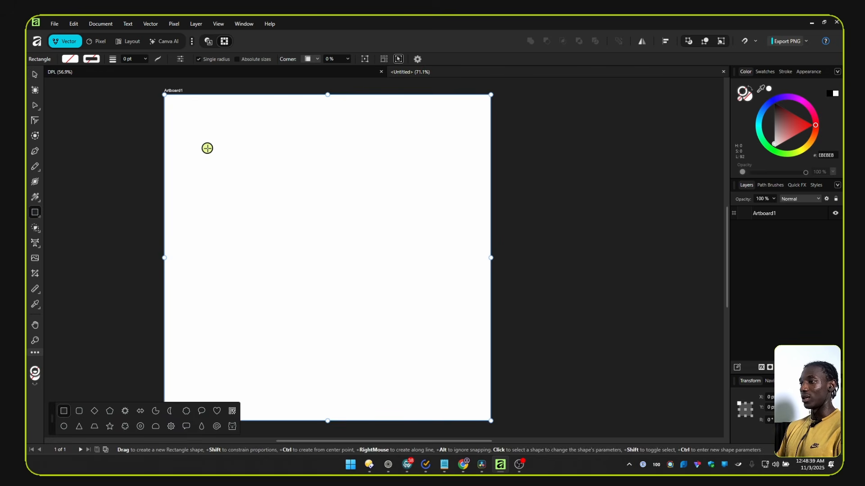
drag(213, 150, 430, 289)
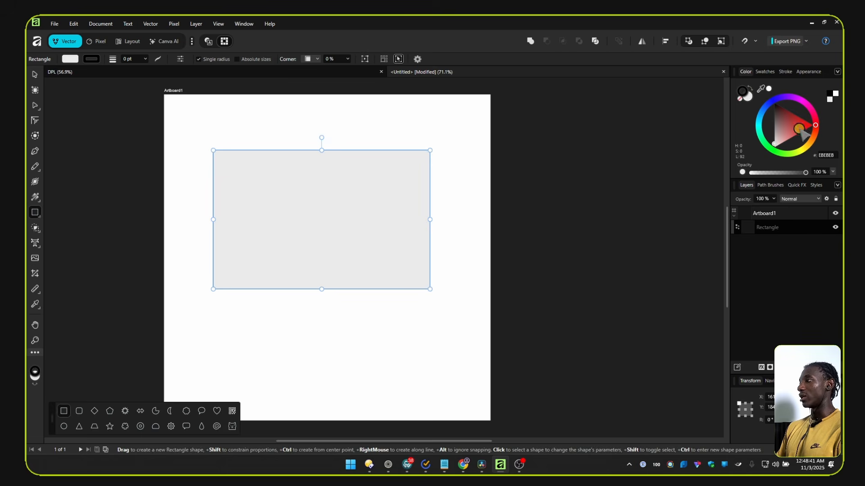
click(814, 125)
key(v)
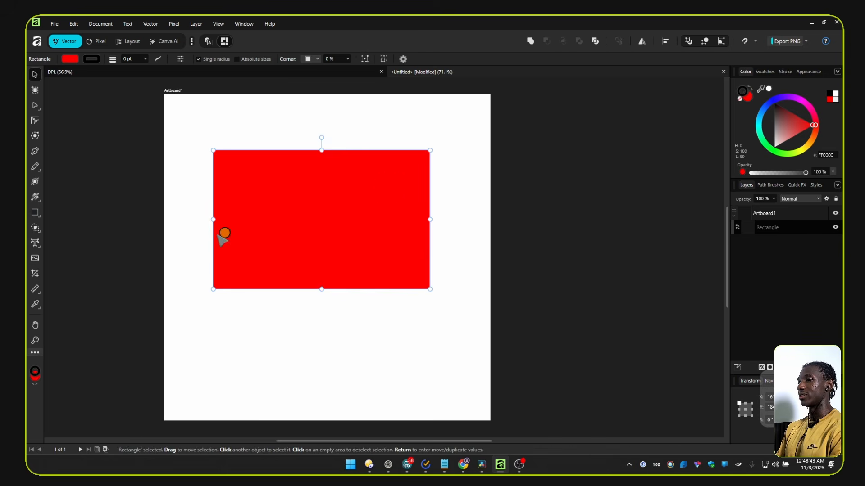
- Review the vector commands available for the red rectangle and inspect its upper edge at very high magnification
click(150, 22)
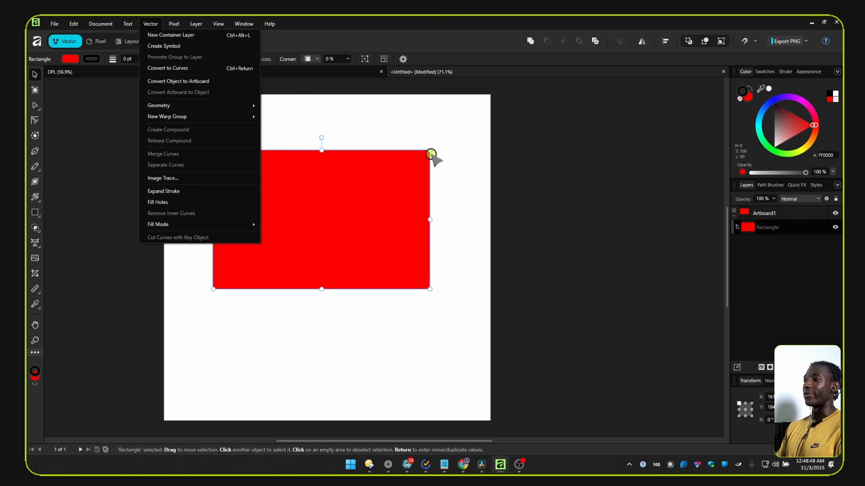
click(420, 135)
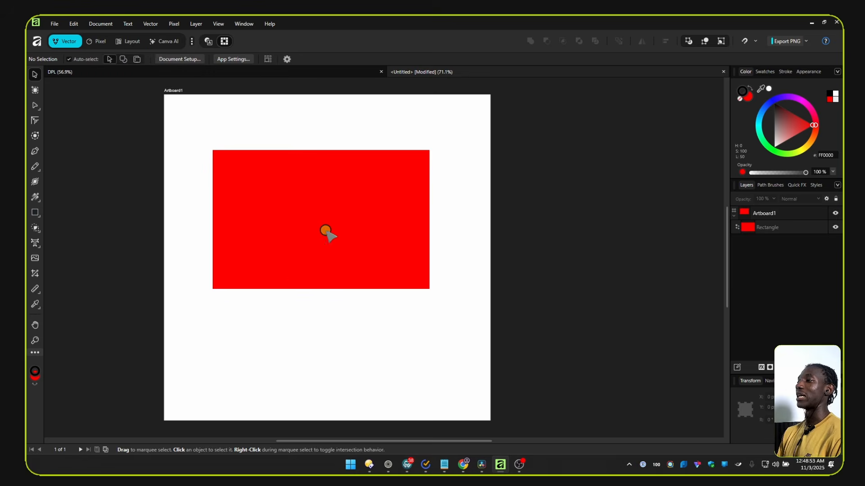
click(326, 231)
scroll(315, 152, up, 12)
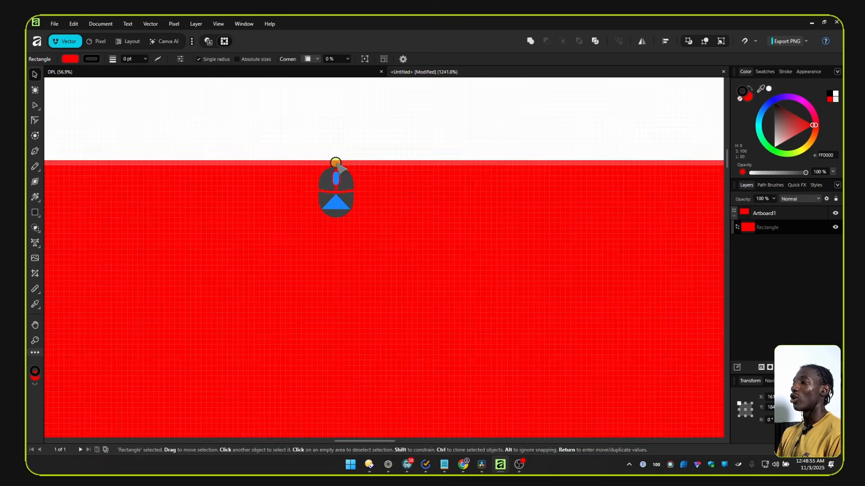
scroll(335, 162, up, 12)
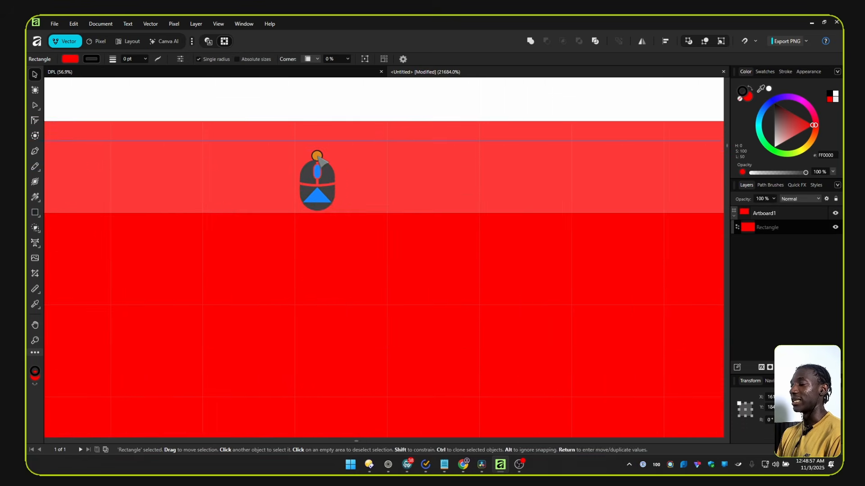
scroll(317, 155, down, 15)
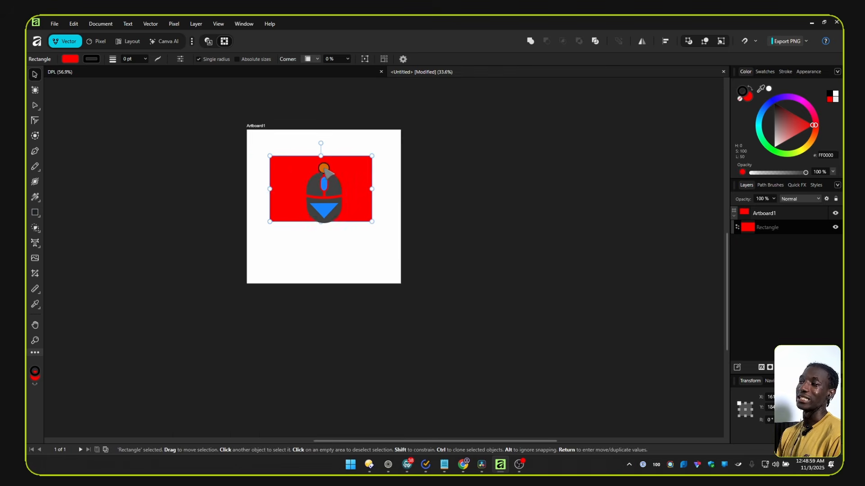
scroll(324, 170, up, 3)
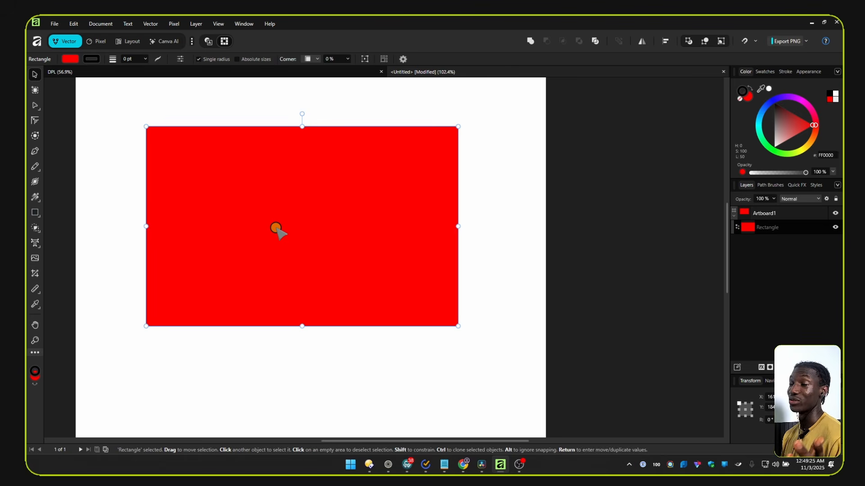
click(151, 23)
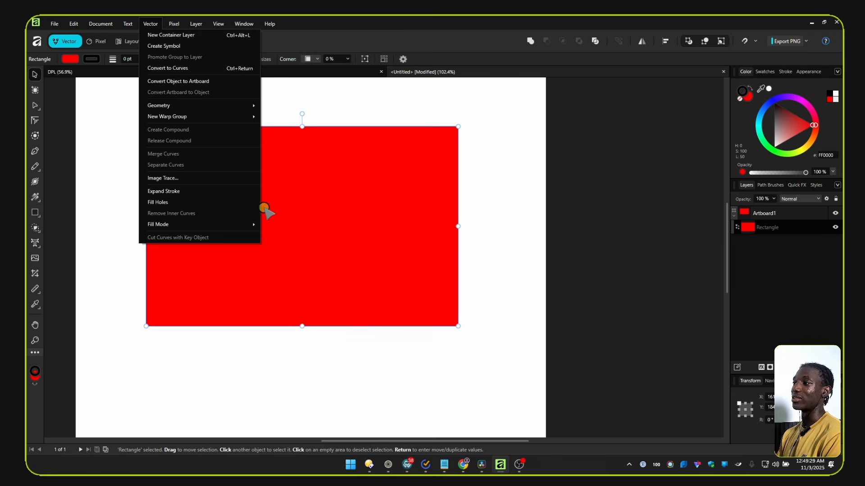
click(350, 221)
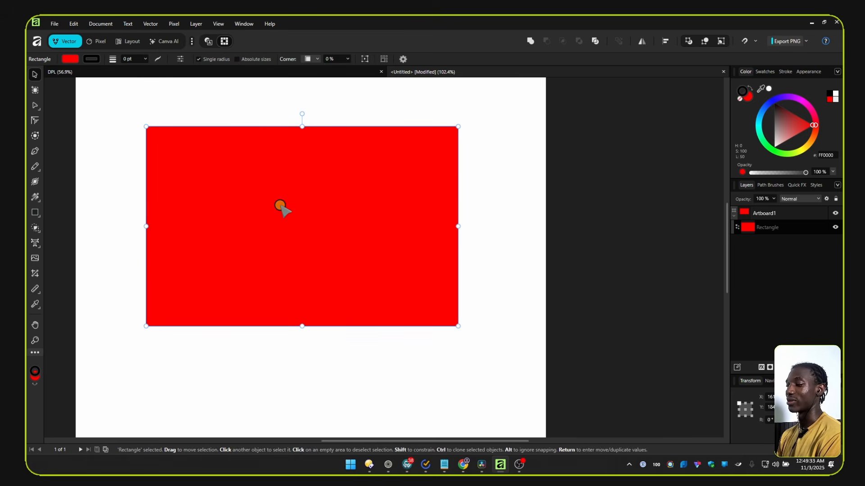
- Duplicate the red rectangle diagonally down to the right, overlapping the original, and fill the copy with grey 787878
drag(284, 205, 483, 288)
drag(786, 120, 621, 154)
drag(405, 297, 263, 294)
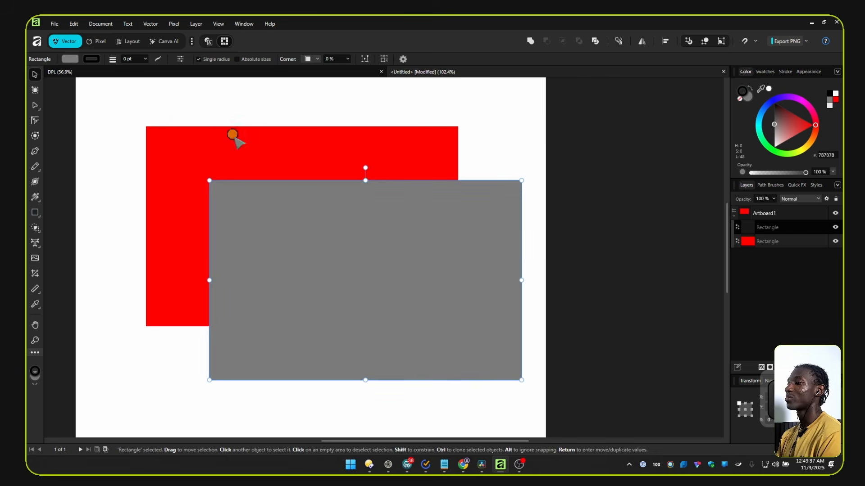
- Compare the vector commands available with both rectangles selected against those with only the red rectangle selected
drag(164, 93, 325, 321)
click(150, 23)
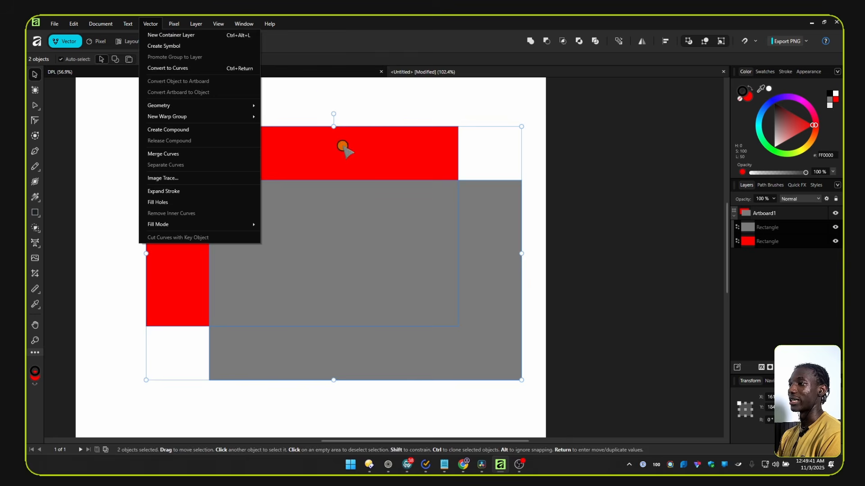
click(324, 96)
click(324, 97)
click(306, 166)
click(151, 23)
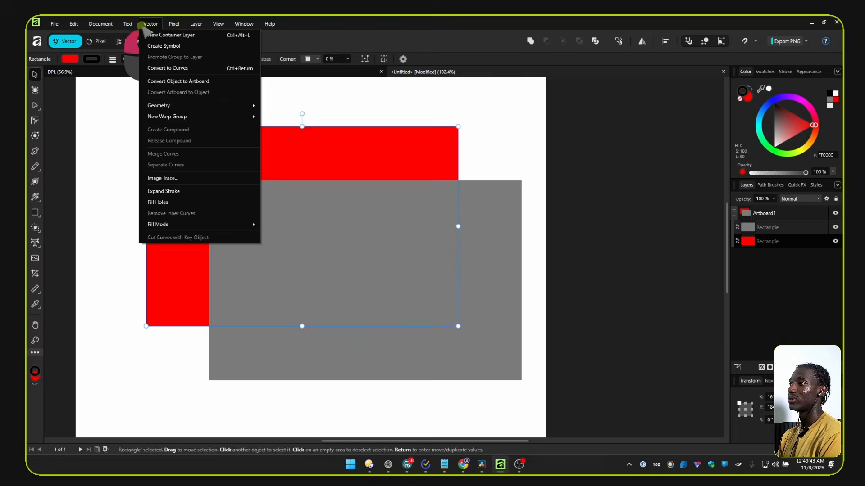
click(363, 109)
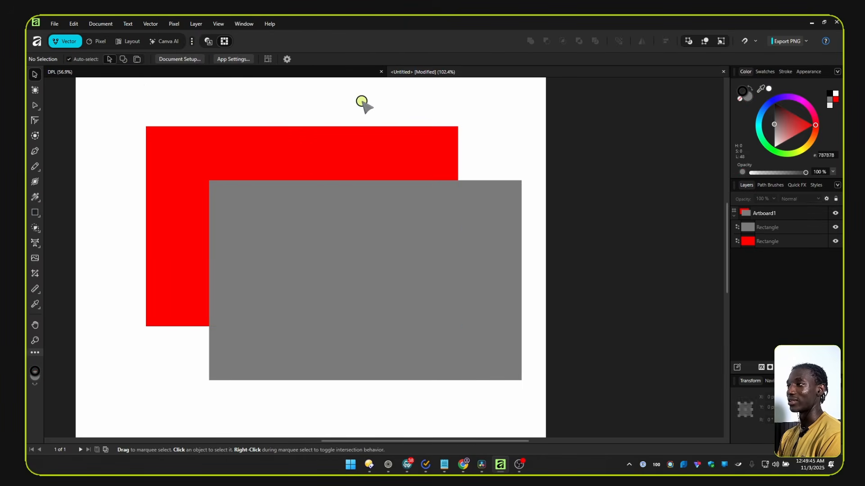
drag(114, 103, 383, 285)
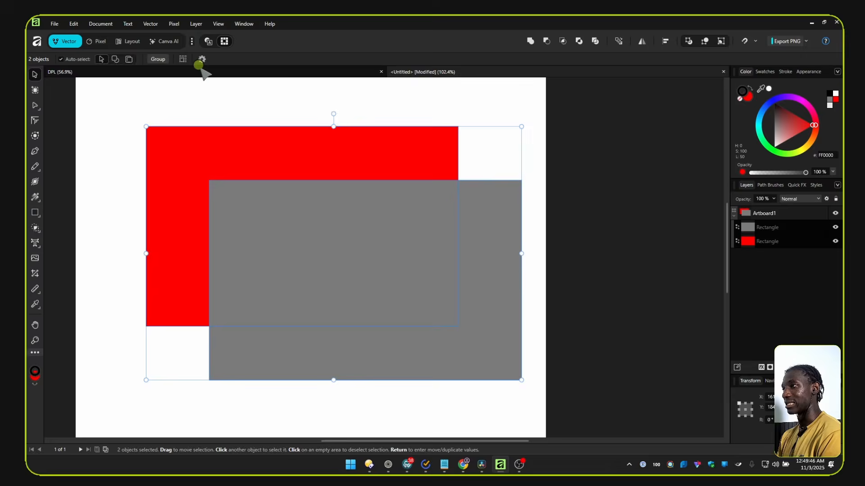
click(150, 24)
click(315, 113)
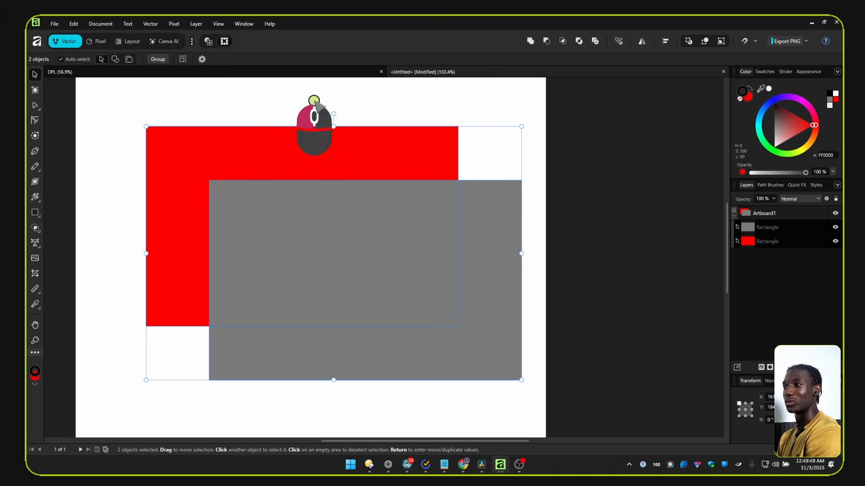
click(315, 113)
- Examine the pixel commands with nothing selected, including the list of new adjustment layers
click(171, 24)
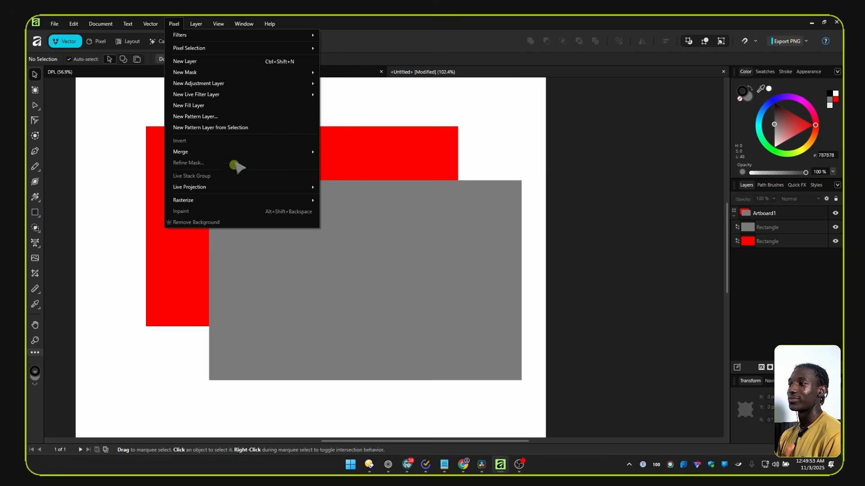
click(410, 111)
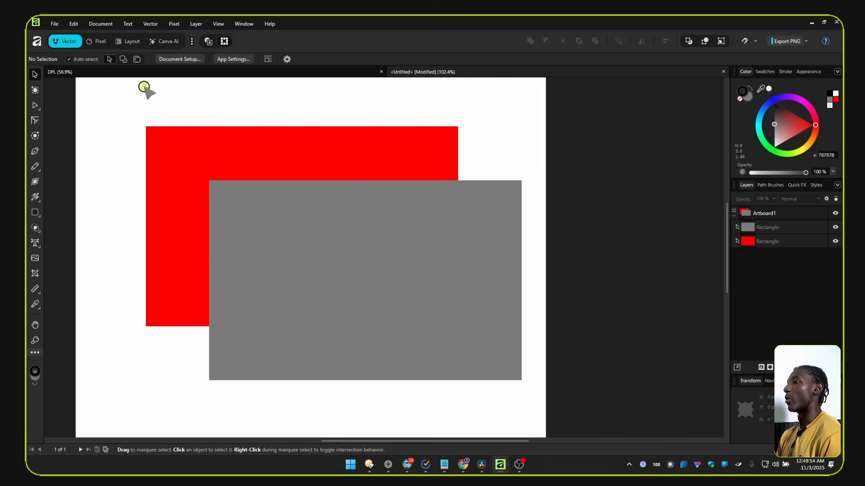
click(176, 25)
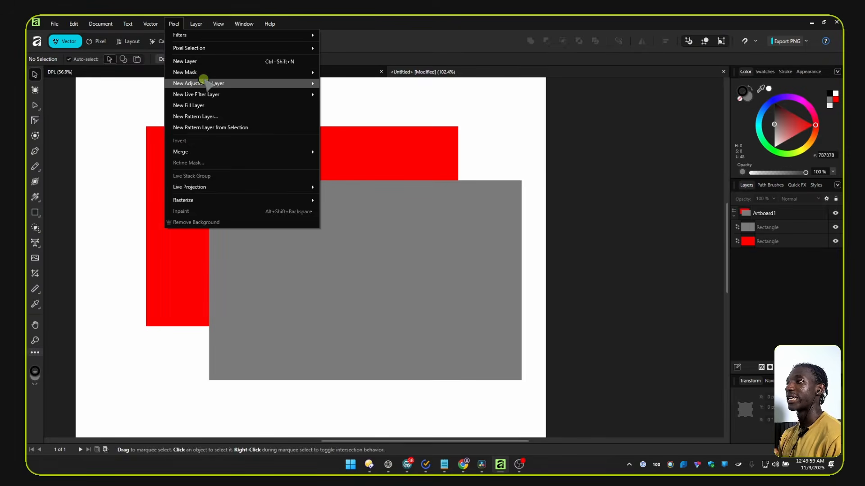
mouse_move(268, 84)
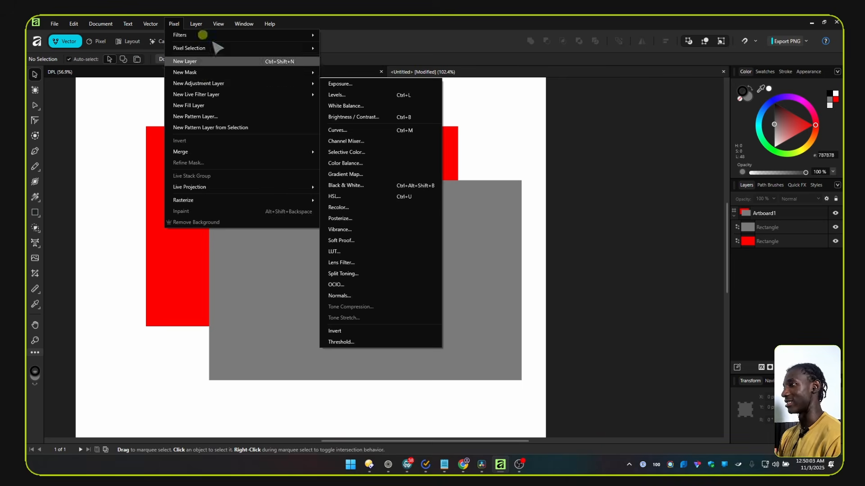
mouse_move(153, 24)
- Compare the layer commands available with nothing selected and with both rectangles selected
click(196, 25)
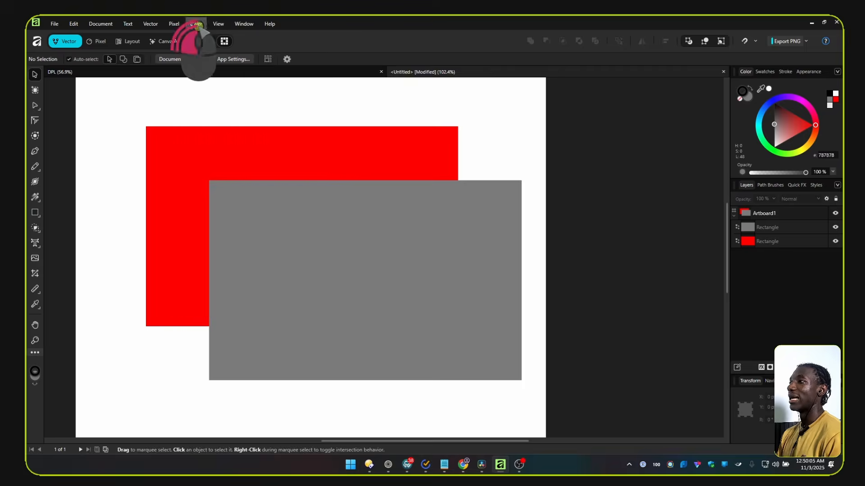
click(196, 25)
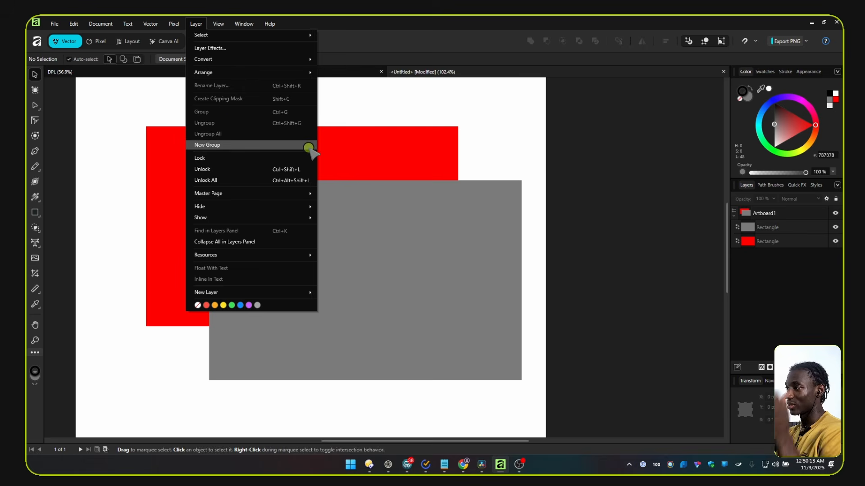
drag(345, 102, 441, 243)
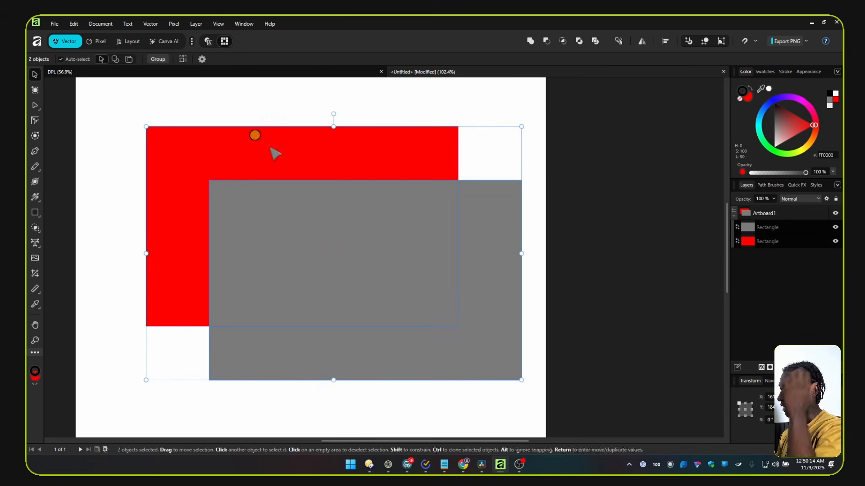
click(196, 23)
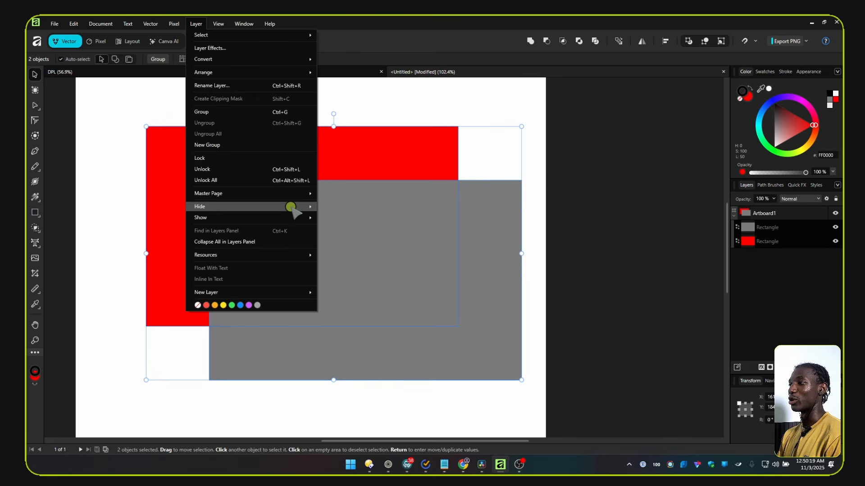
click(486, 108)
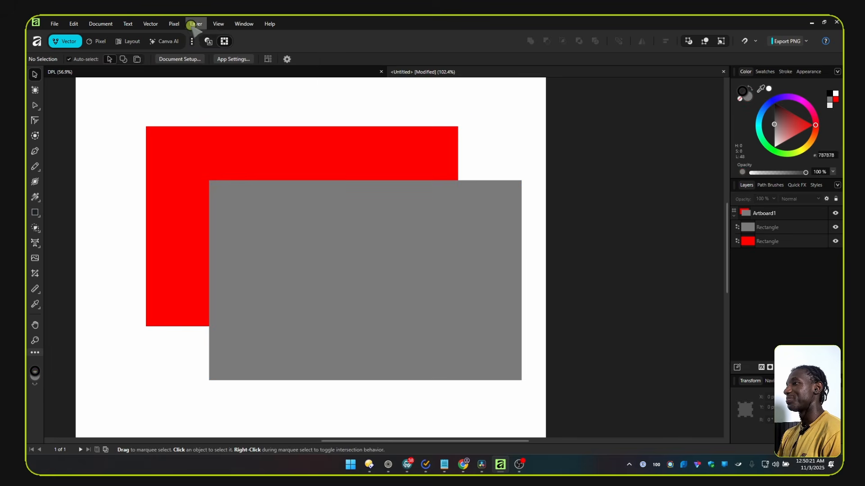
- Examine the view commands, including the zoom levels, view modes, display options and tool settings
click(218, 23)
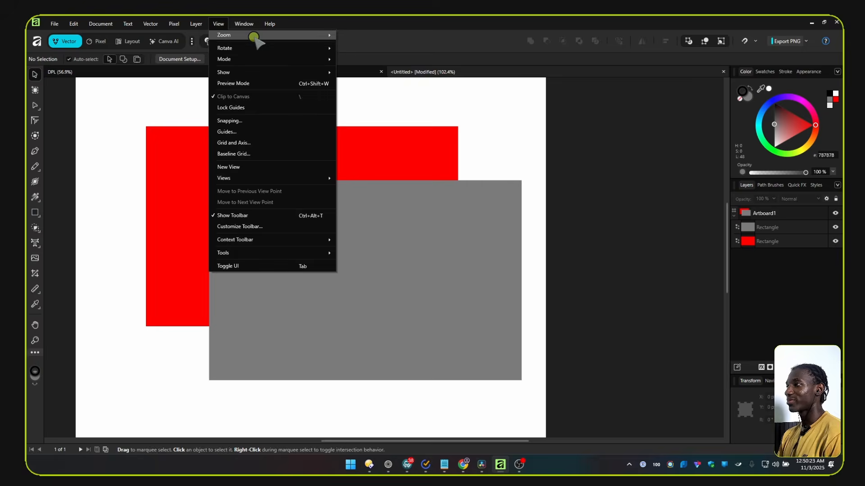
mouse_move(255, 38)
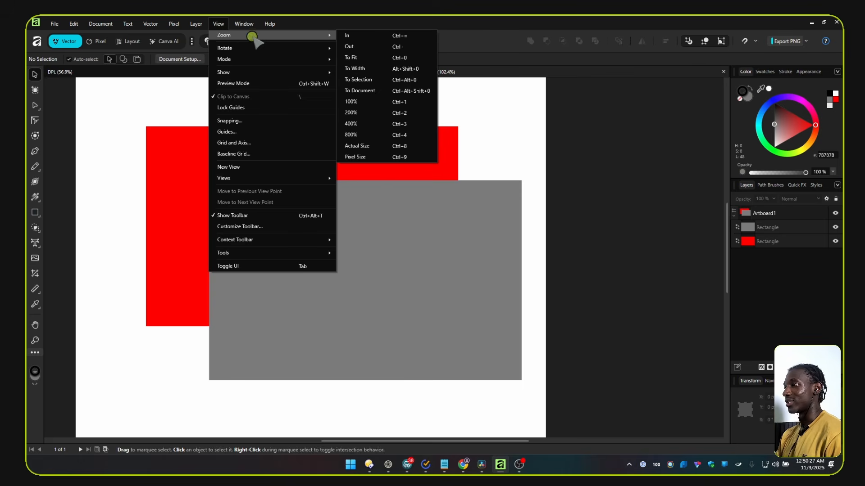
mouse_move(248, 53)
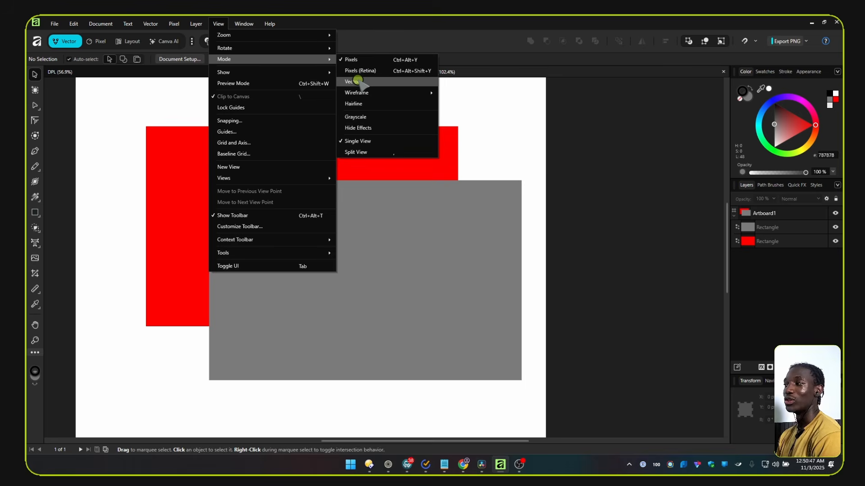
click(358, 81)
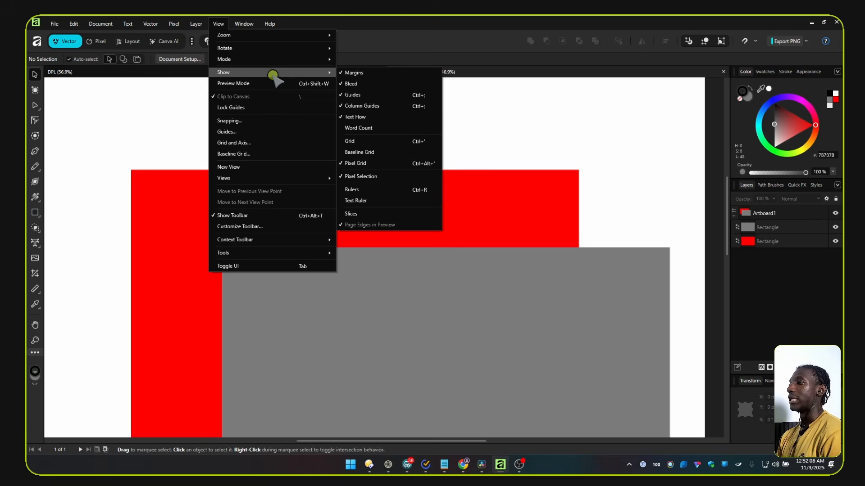
click(388, 107)
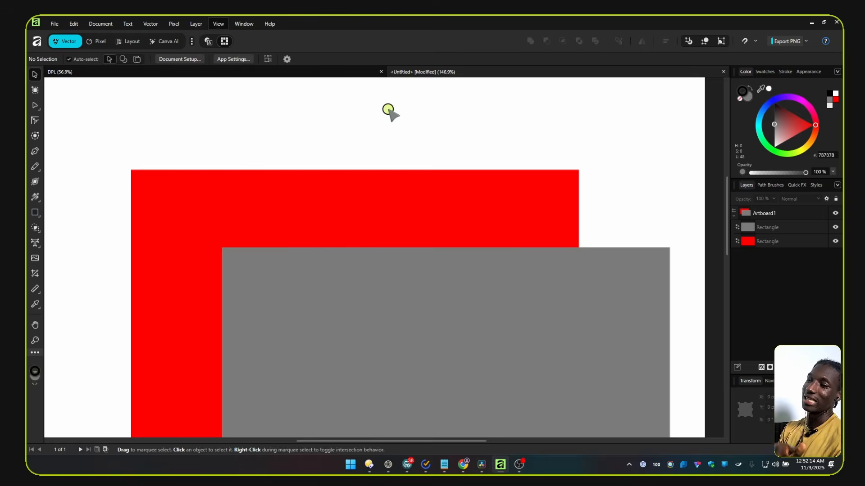
right_click(357, 155)
click(219, 25)
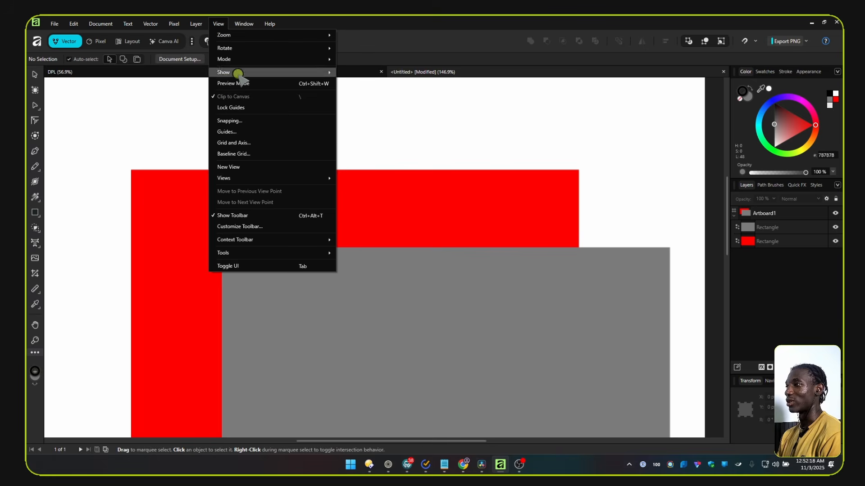
click(266, 71)
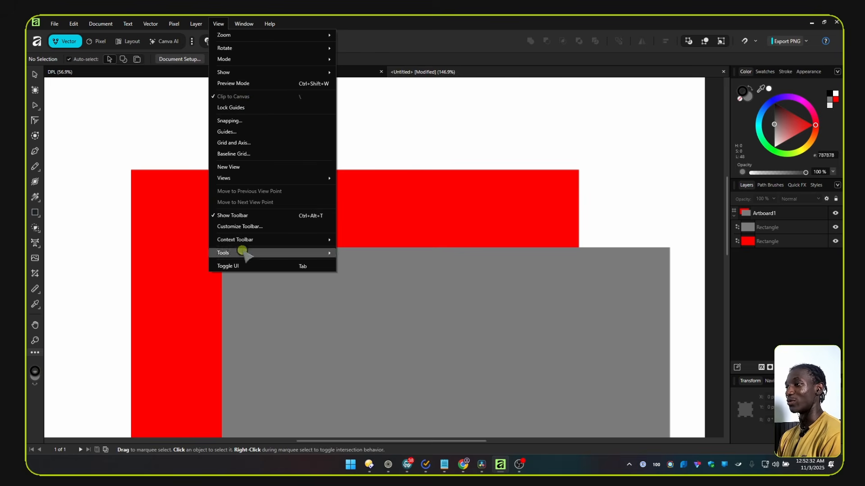
click(371, 247)
scroll(365, 268, down, 5)
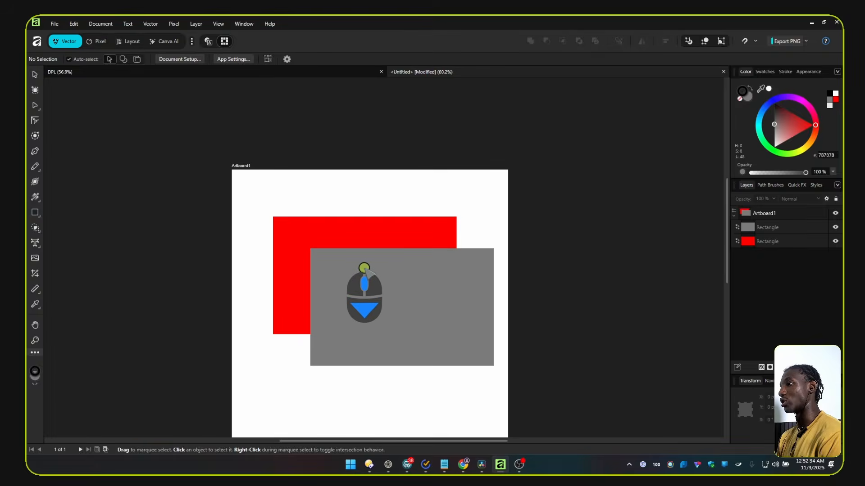
scroll(366, 270, up, 4)
scroll(366, 266, down, 4)
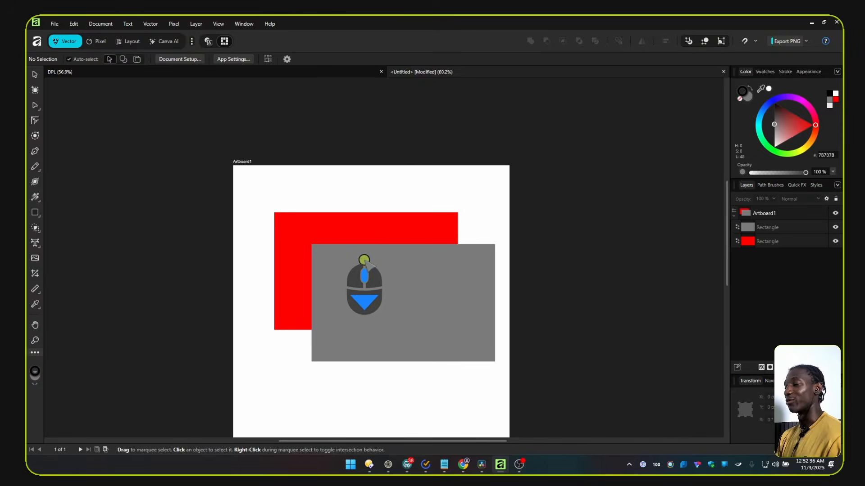
scroll(364, 266, up, 3)
- Examine the window panel groups and compare the Swatches, Stroke, Appearance and Color panels
click(239, 24)
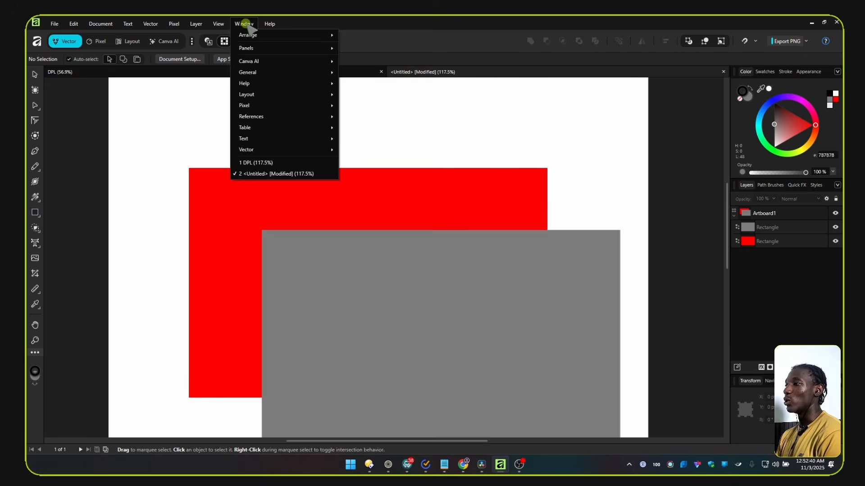
click(560, 150)
click(767, 77)
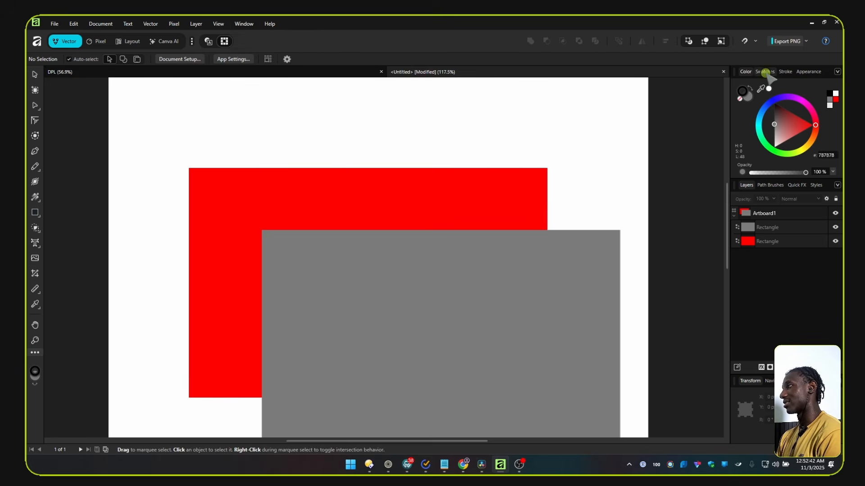
click(785, 72)
click(808, 72)
click(785, 71)
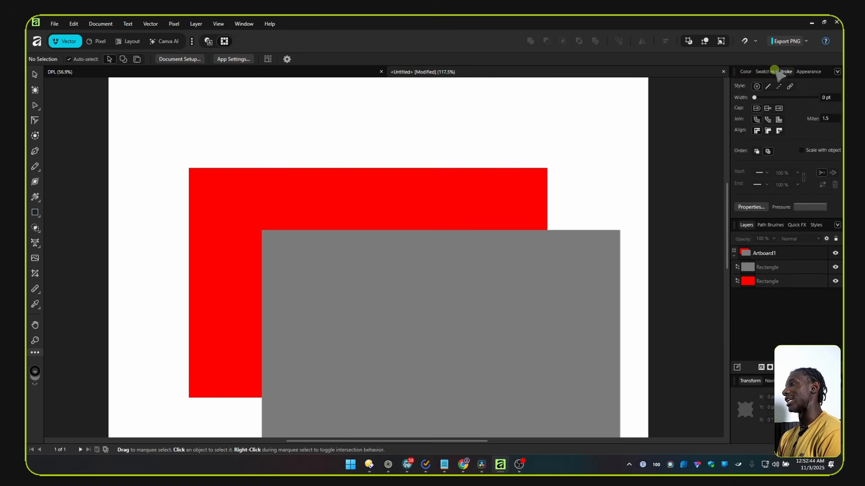
click(764, 72)
click(746, 72)
click(771, 71)
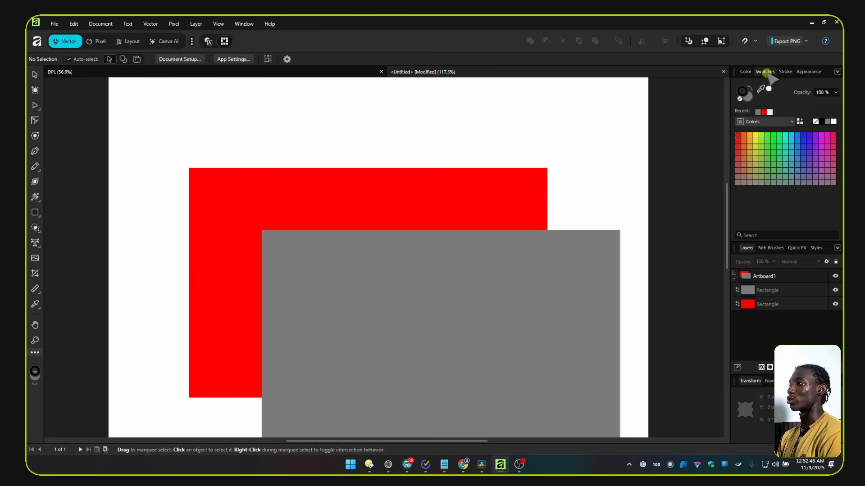
click(786, 71)
click(792, 72)
click(786, 72)
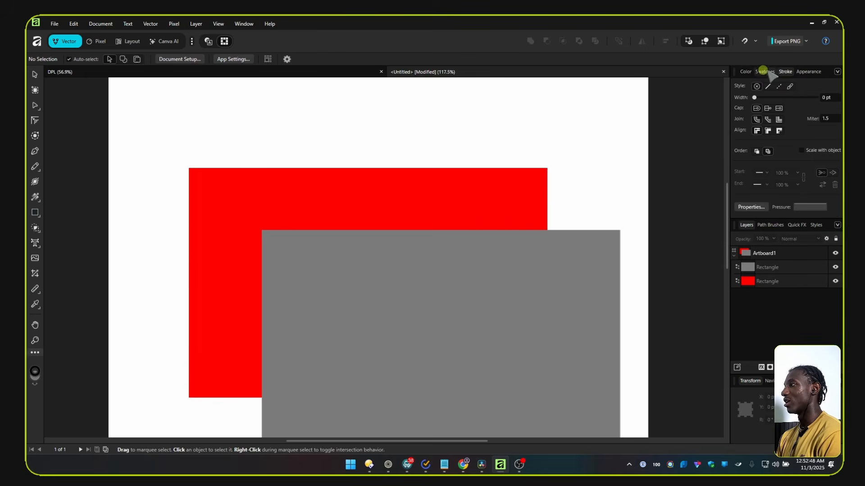
mouse_move(745, 72)
mouse_down()
mouse_move(555, 132)
mouse_move(553, 122)
mouse_move(710, 107)
mouse_move(739, 72)
mouse_up()
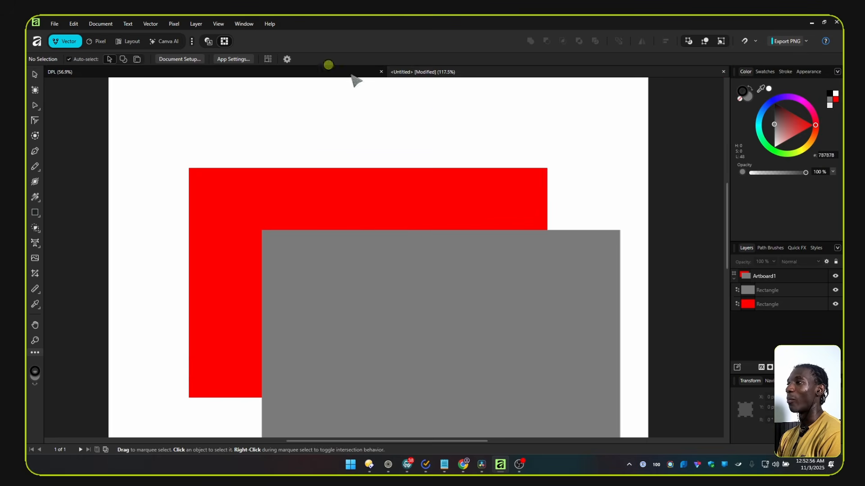
- Try docking the Table panel beside the Color panel, and undock and close it again
click(243, 24)
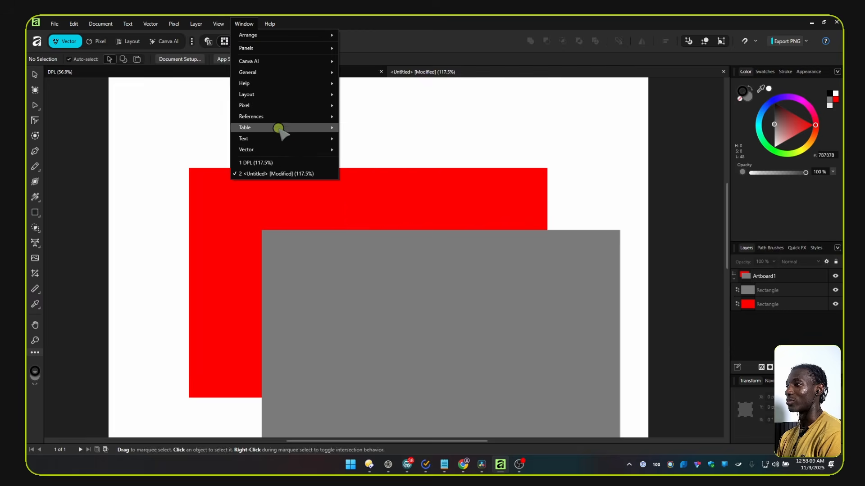
mouse_move(280, 128)
click(353, 129)
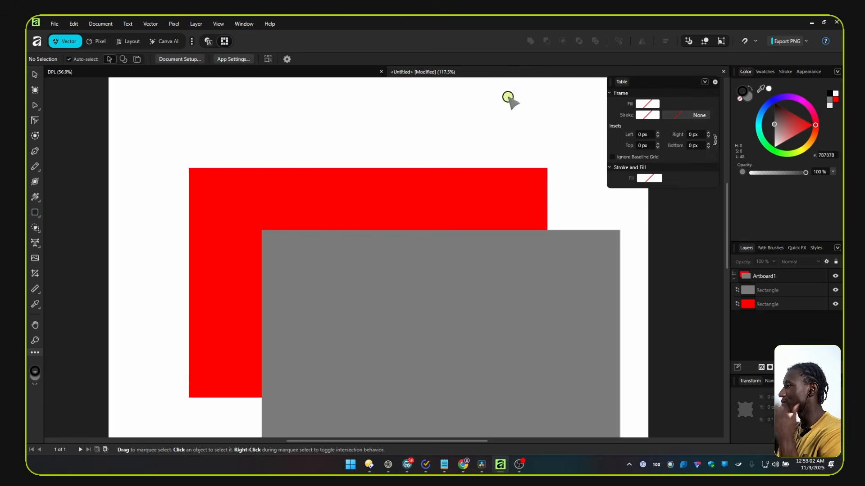
drag(625, 78, 728, 102)
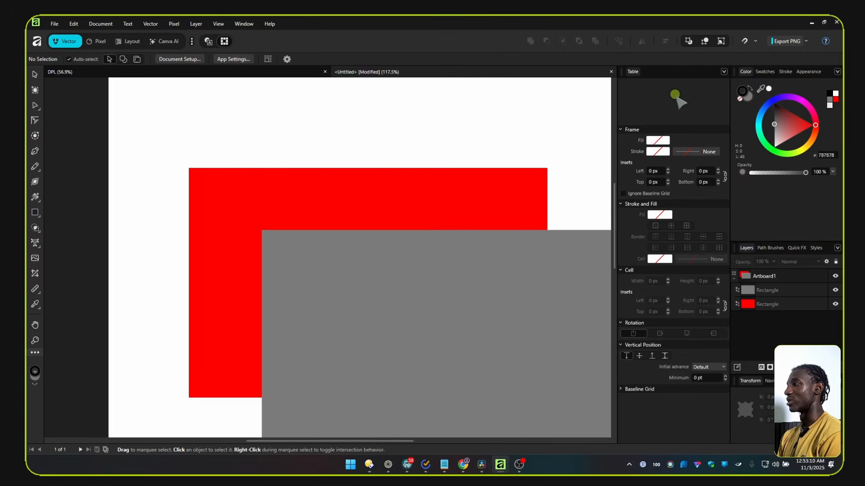
drag(721, 72, 172, 150)
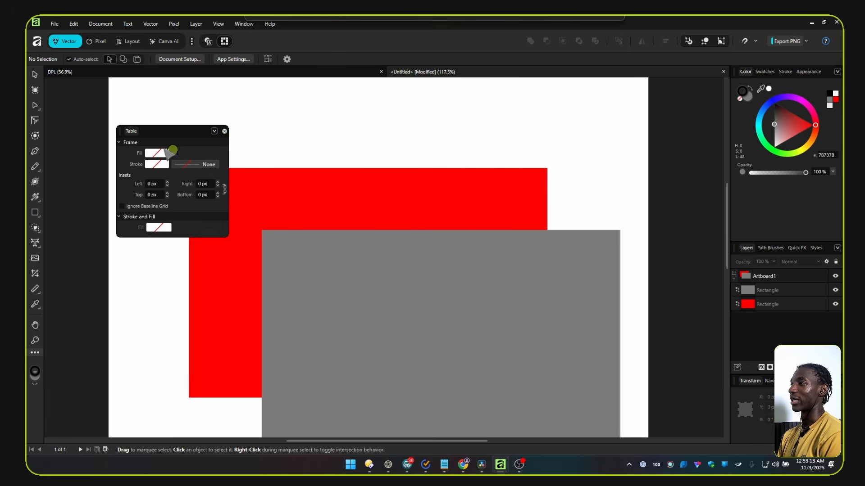
click(225, 133)
- Examine the window panel groups again and the available help commands
click(244, 24)
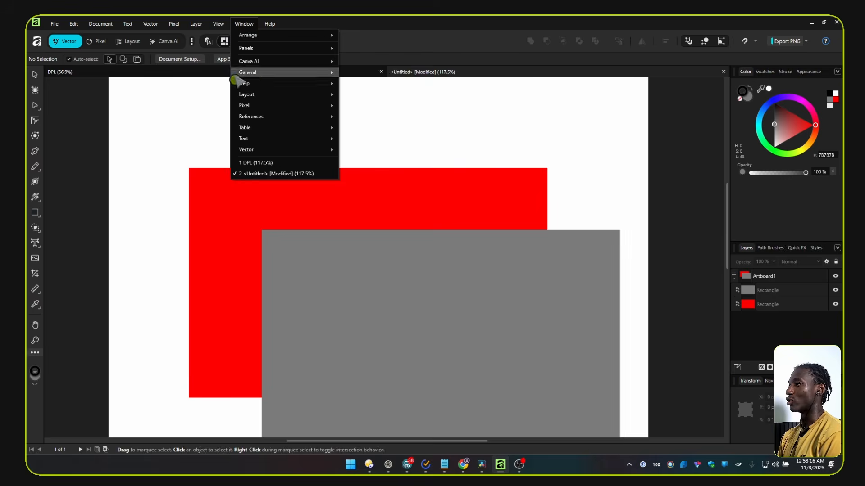
click(270, 24)
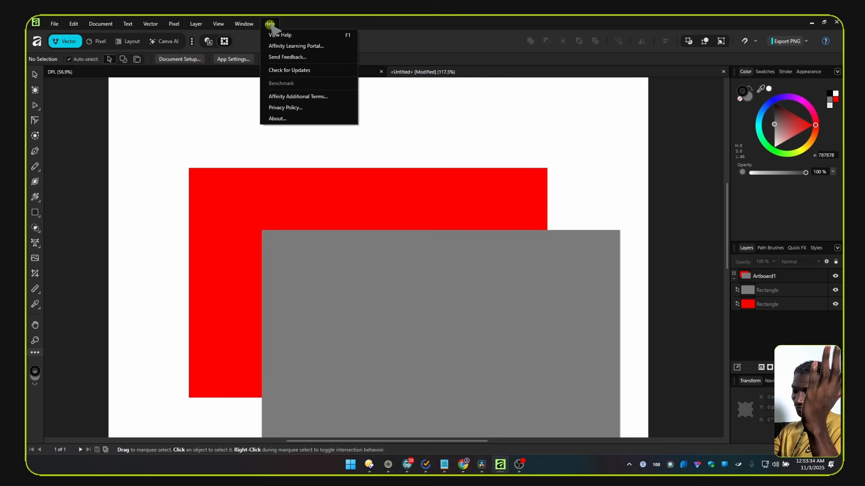
click(301, 22)
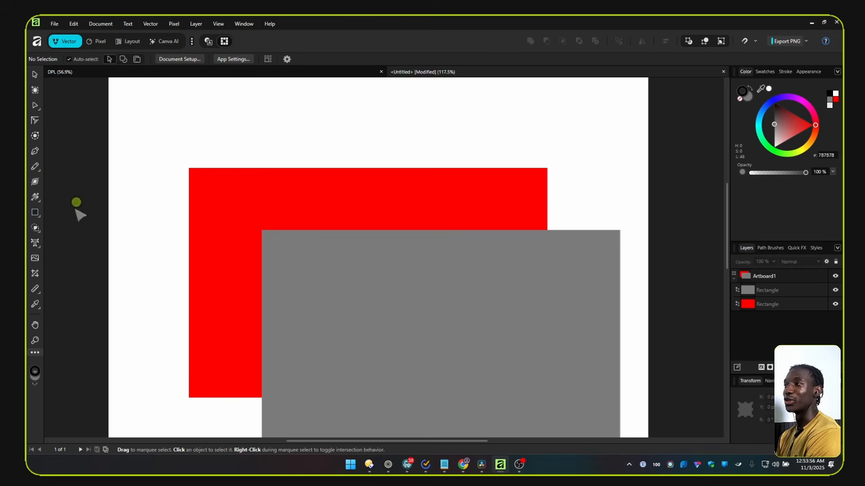
- Enable the custom studio listed below Compositing, view its panel layout with the artboard fitted, and return to the Vector studio
click(191, 41)
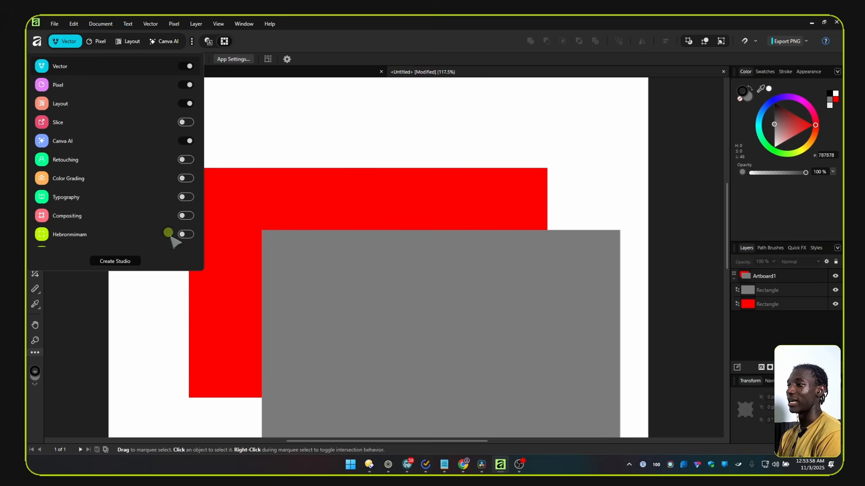
click(185, 234)
click(322, 55)
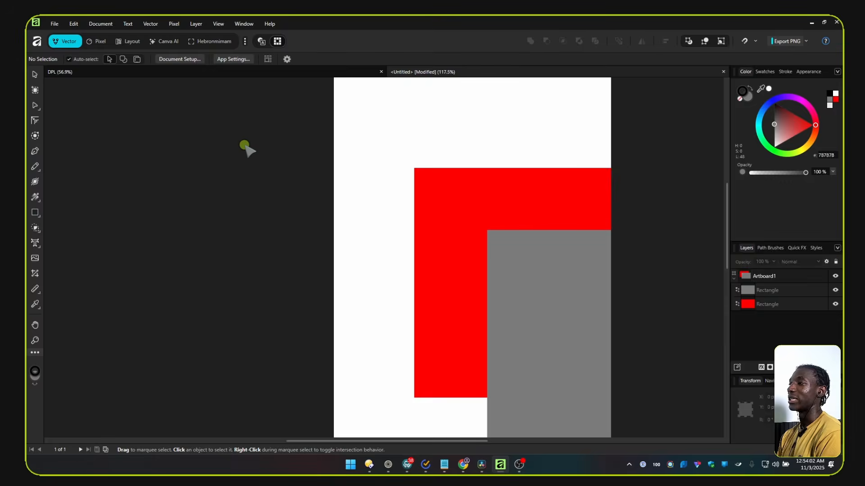
key(ctrl+0)
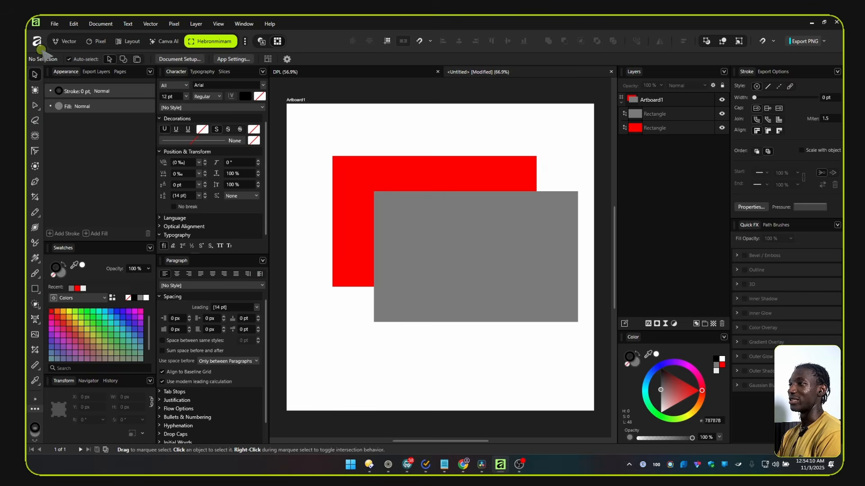
click(65, 41)
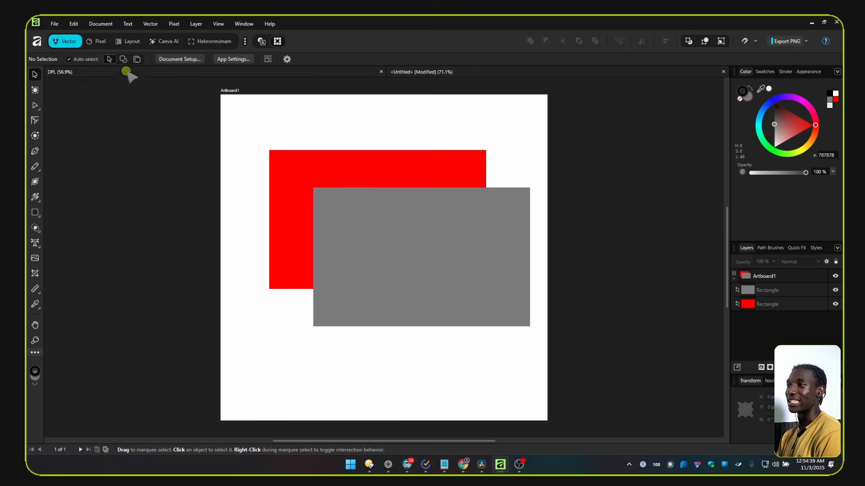
- Dock the Color panel beside the tools, and revert the Vector studio to its saved layout
right_click(65, 45)
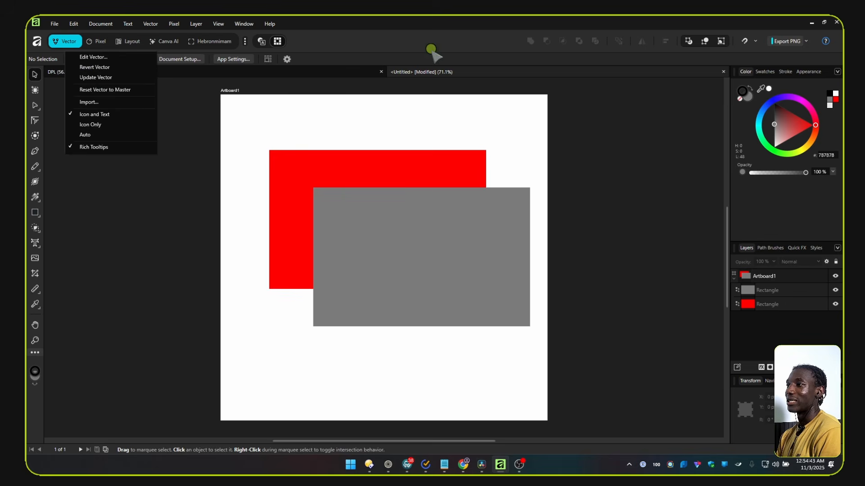
click(397, 41)
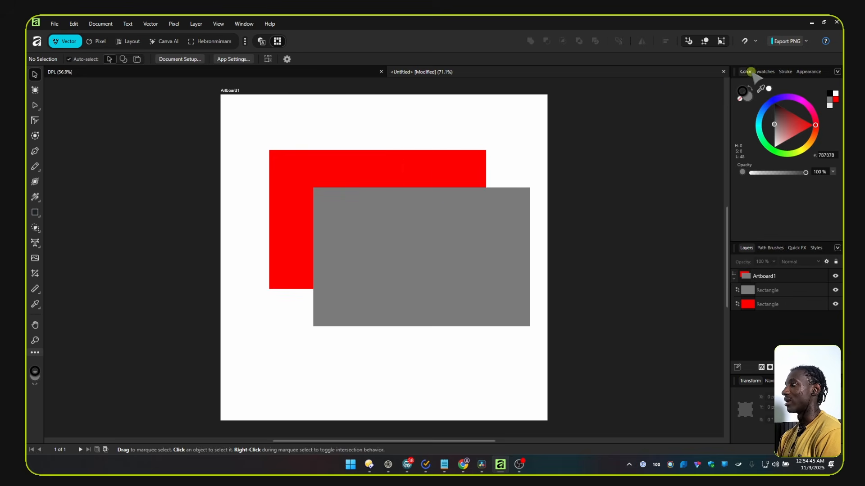
drag(745, 71, 52, 116)
right_click(84, 47)
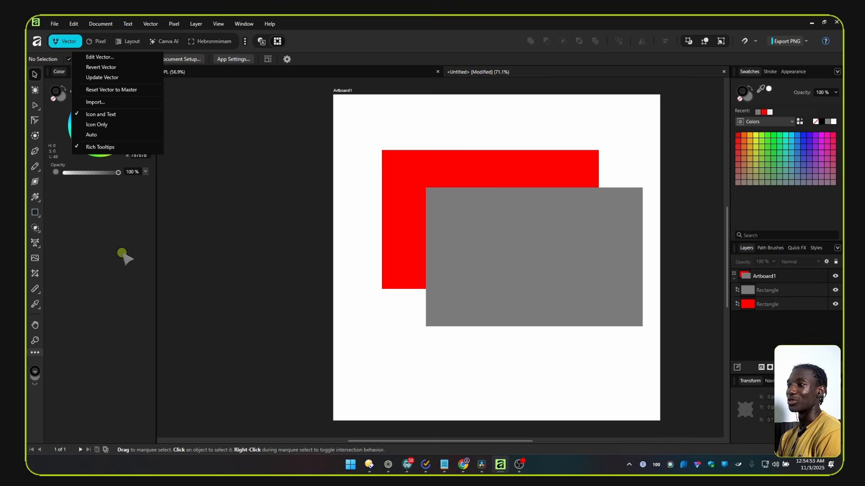
click(103, 67)
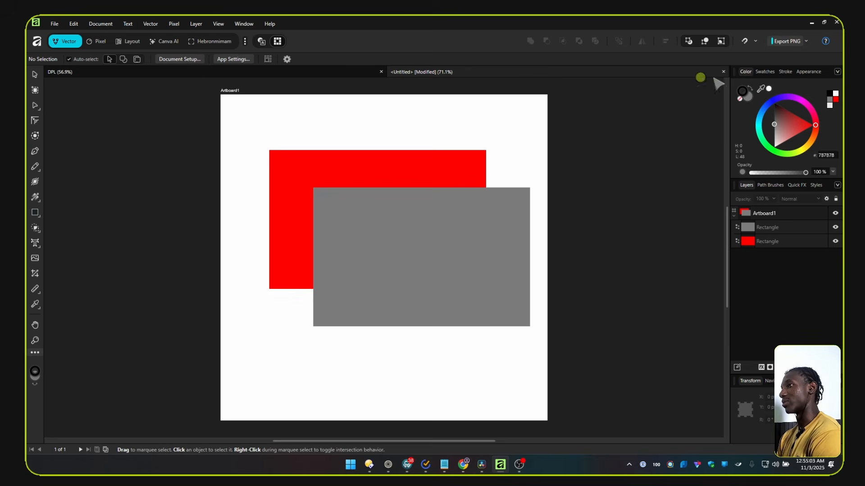
- Start creating a new studio named Food, cloned from the Vector studio
click(245, 43)
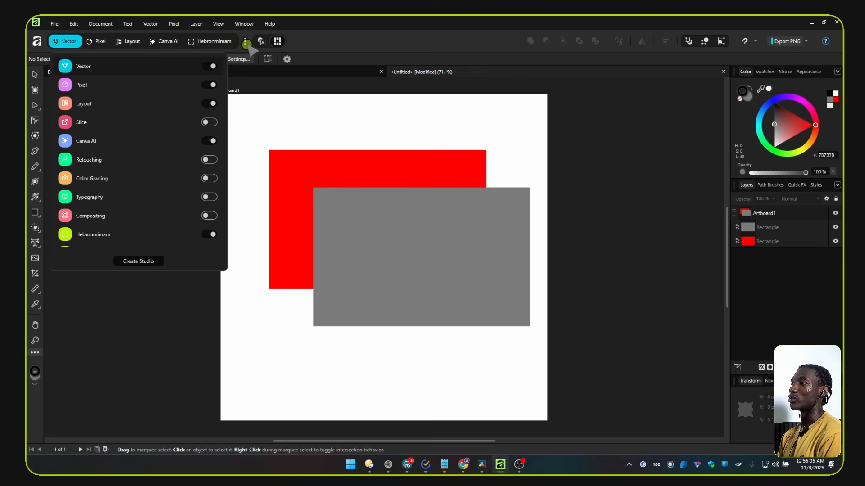
scroll(137, 253, down, 1)
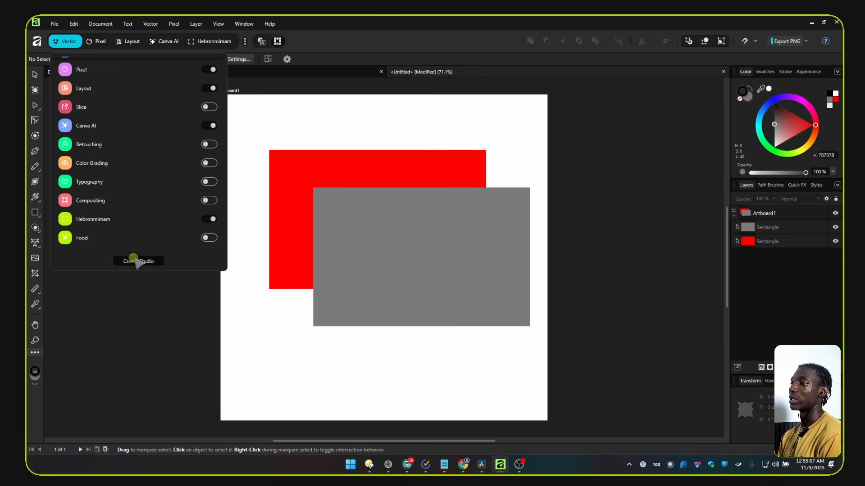
click(136, 261)
click(443, 147)
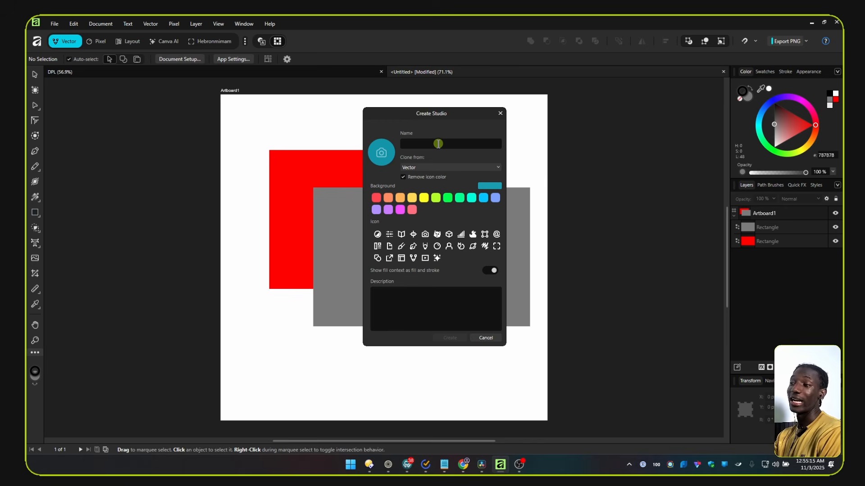
text(Food)
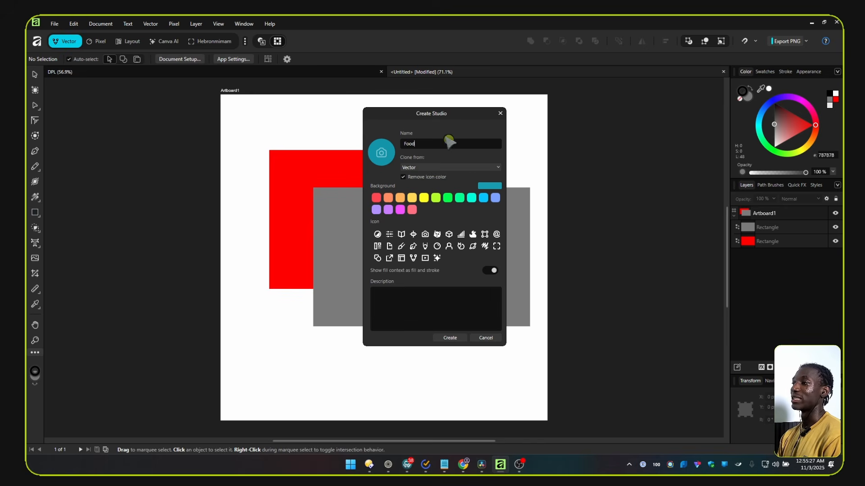
click(450, 168)
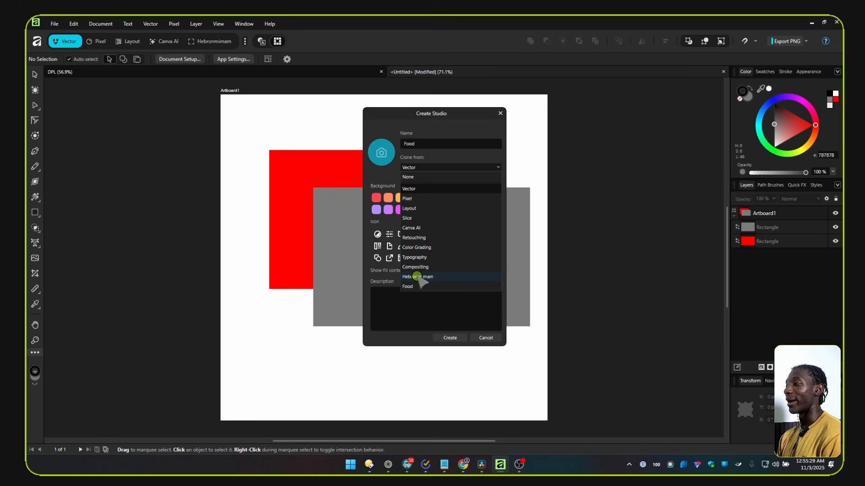
click(396, 126)
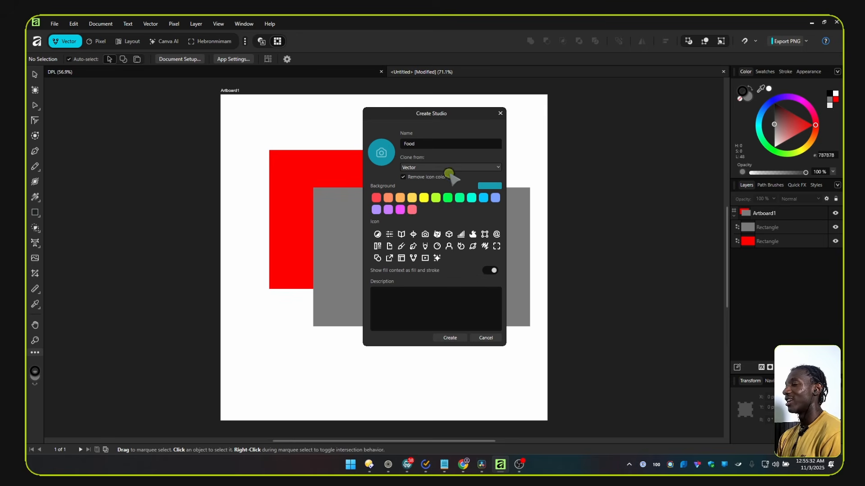
- Try several background colors for the Food studio, settle on red with the sparkles icon, and create the studio
click(424, 197)
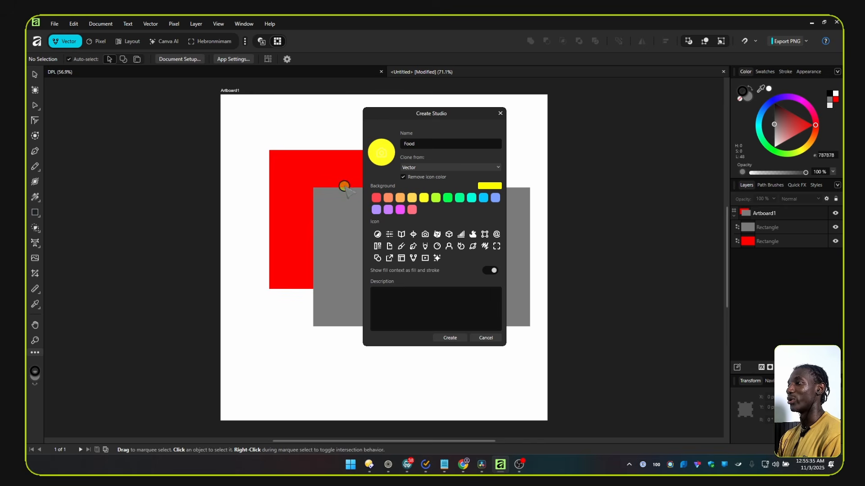
click(472, 198)
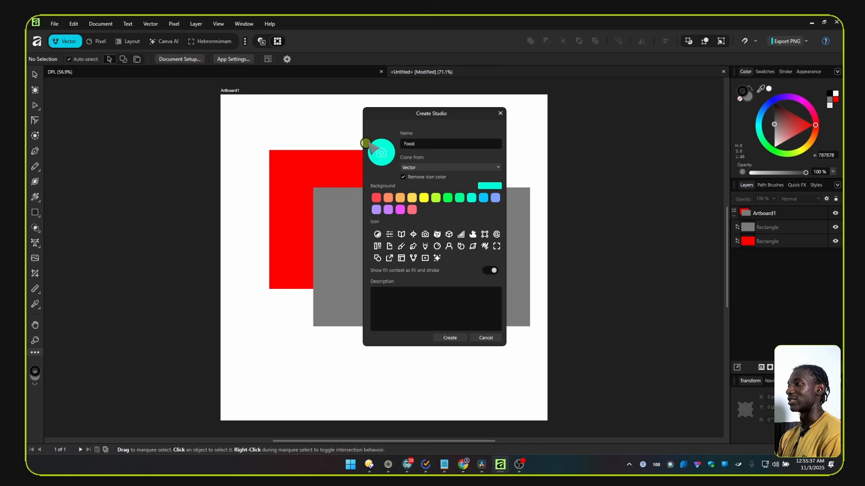
click(484, 198)
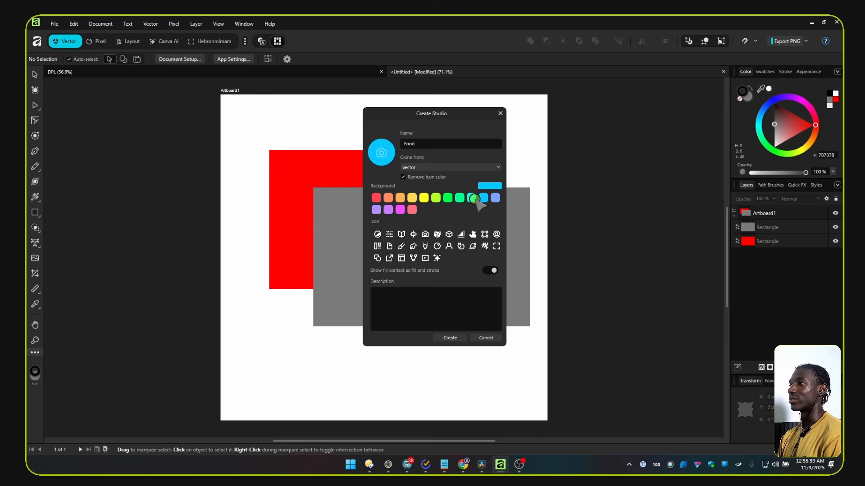
click(400, 198)
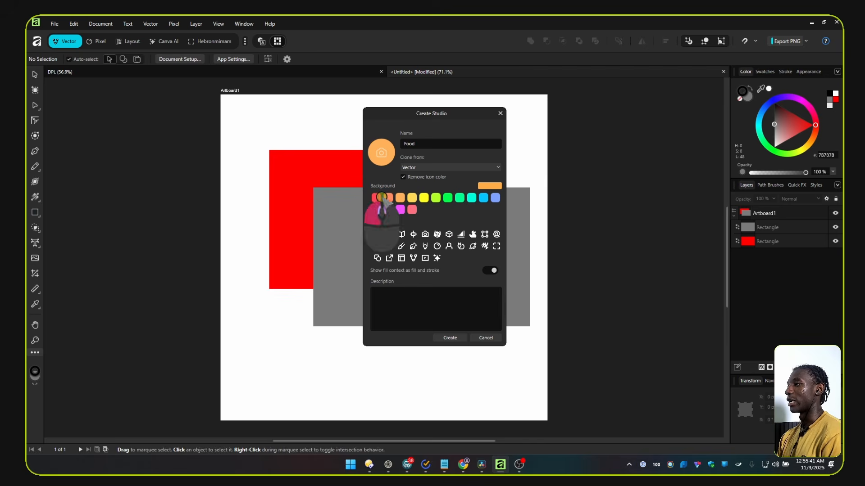
click(376, 197)
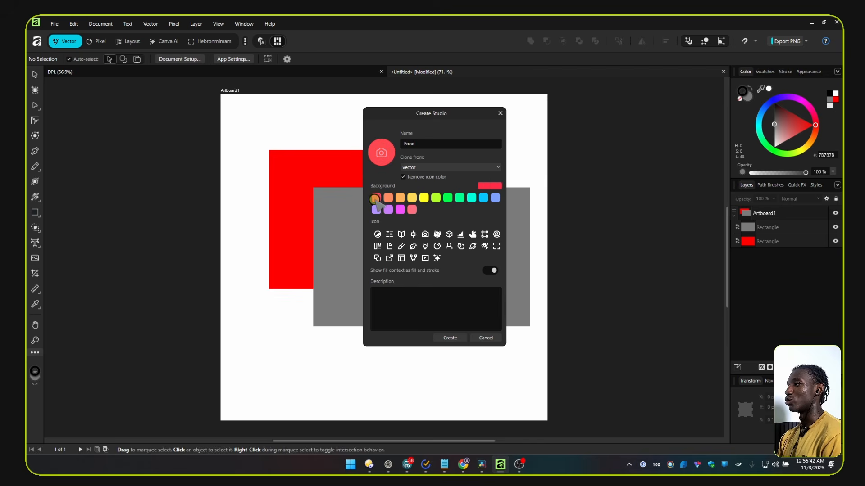
click(413, 246)
click(437, 258)
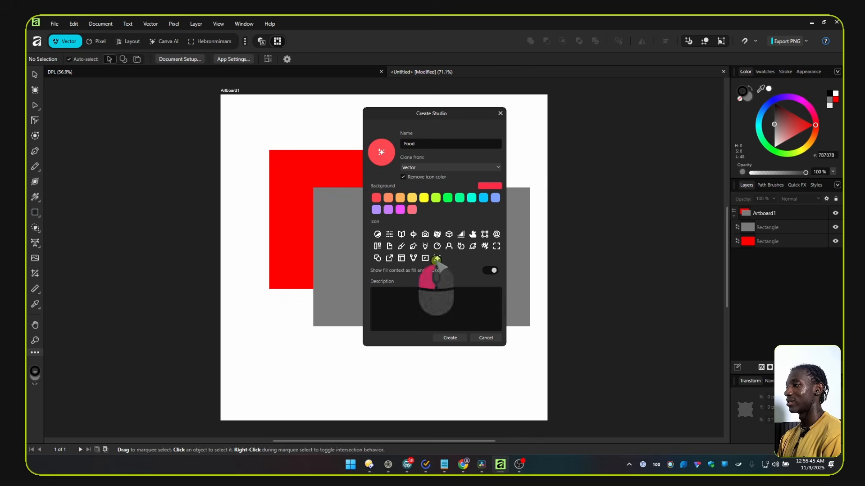
click(457, 338)
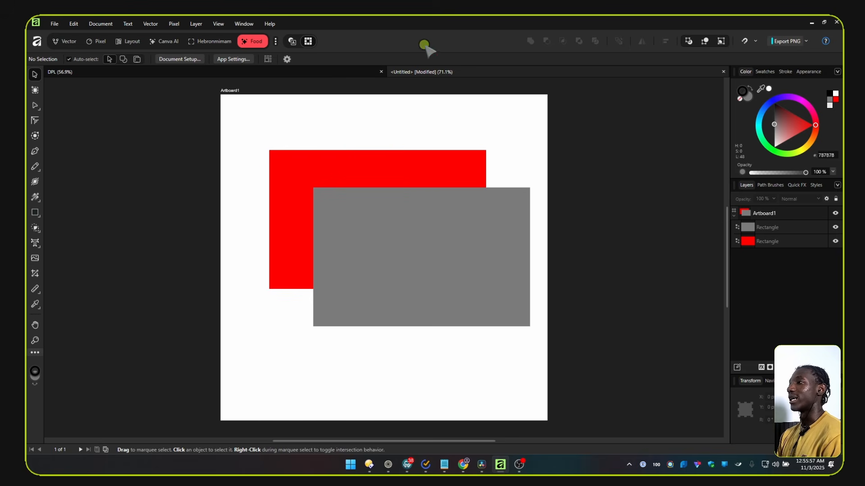
- Open the Food studio's customisation settings and go through the tools and toolbar options to the list of panels
right_click(364, 43)
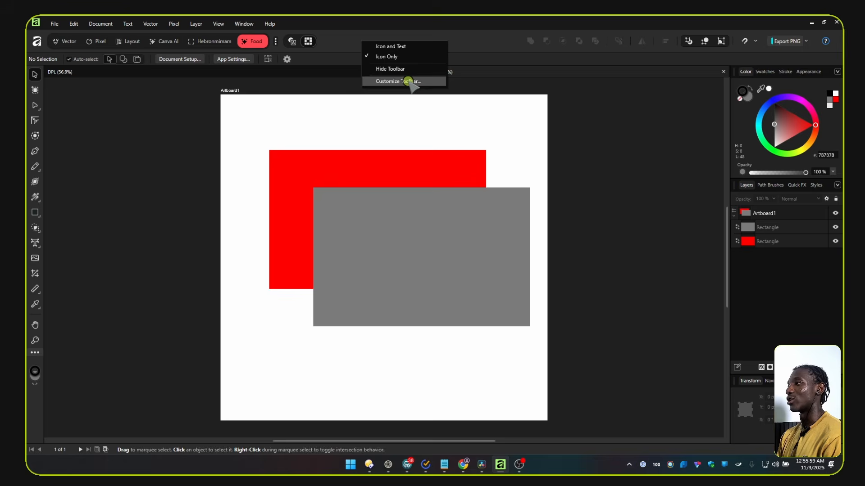
click(408, 81)
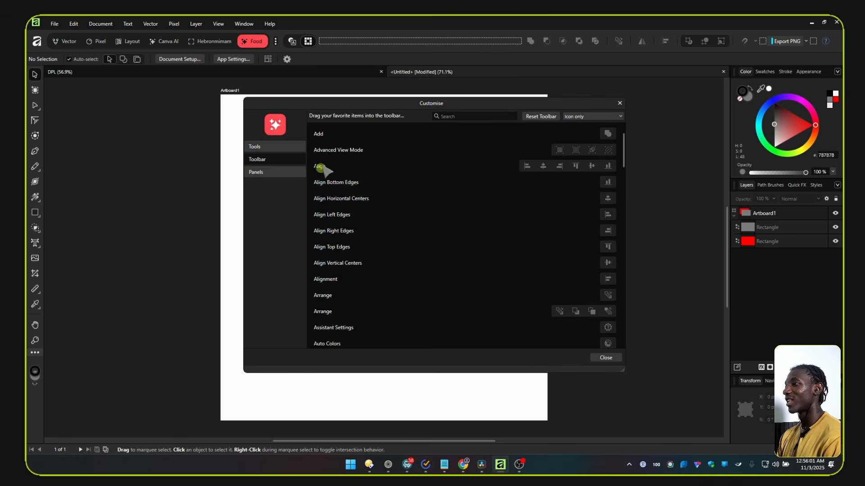
click(273, 146)
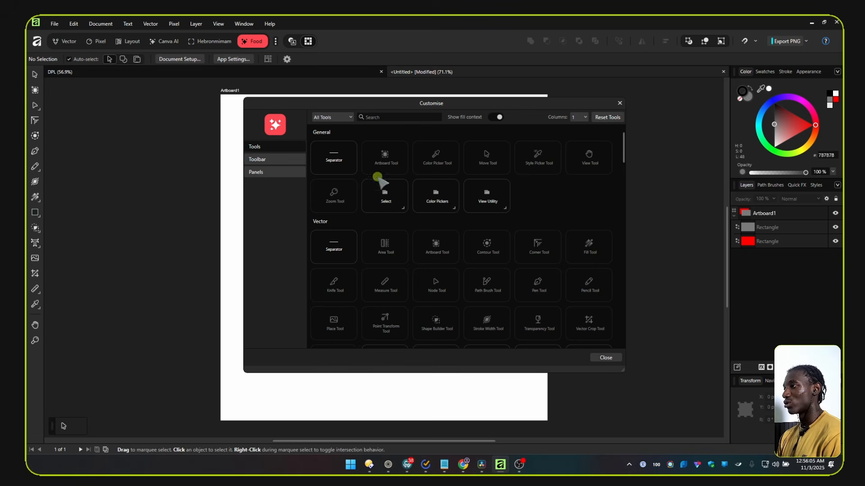
click(255, 160)
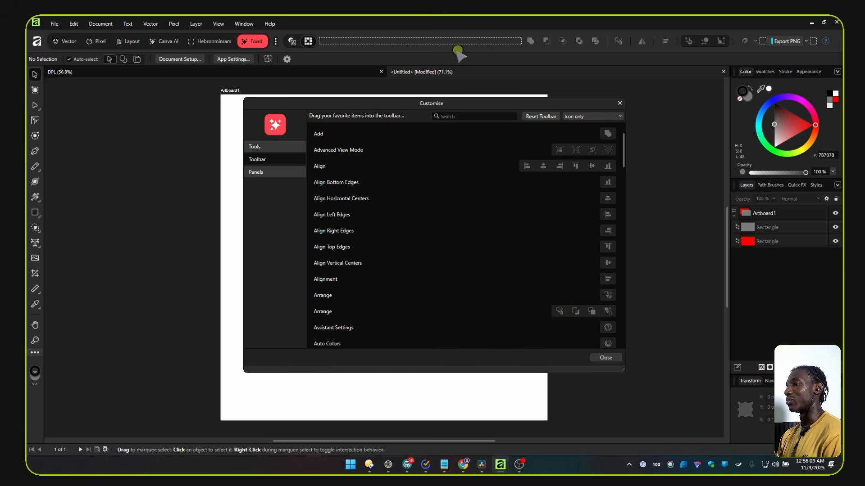
click(257, 173)
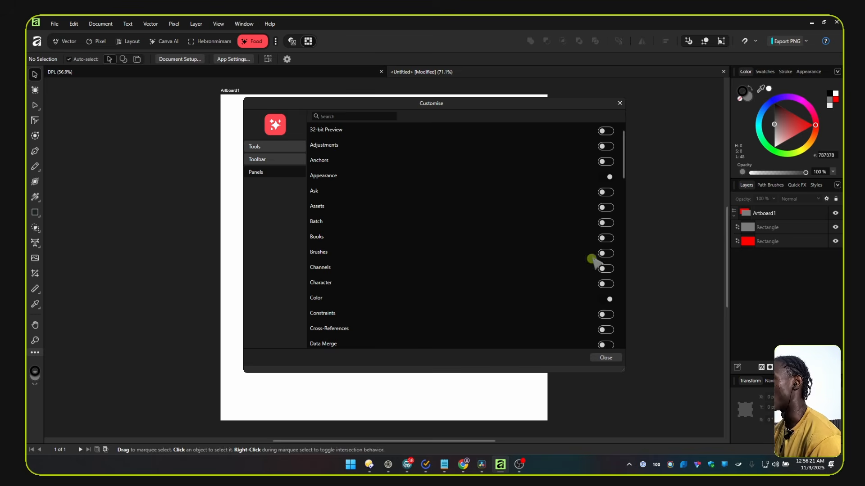
- Enable the Table panel for the Food studio and dock it beside the tools
scroll(495, 230, down, 10)
scroll(496, 231, down, 8)
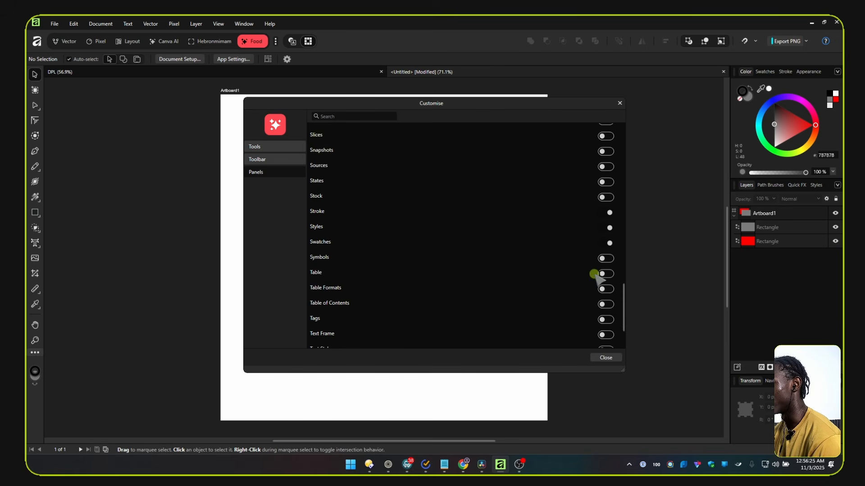
click(605, 275)
mouse_move(616, 86)
mouse_down()
mouse_move(105, 217)
mouse_move(79, 169)
mouse_move(58, 85)
mouse_up()
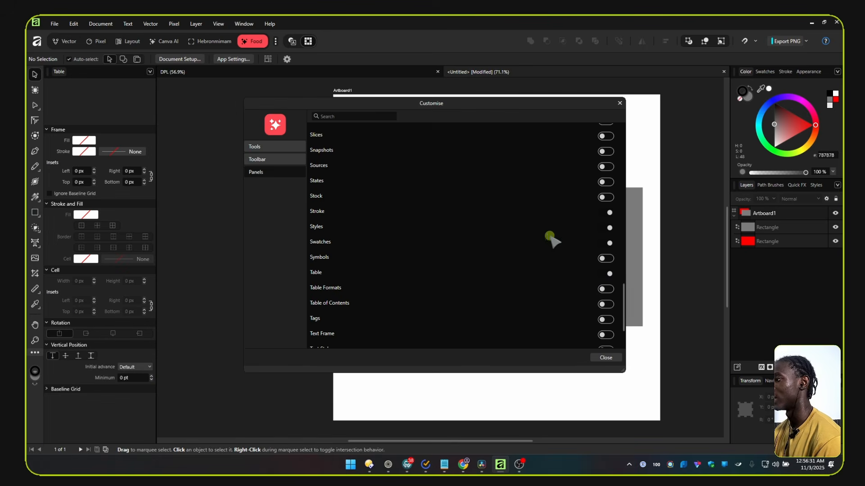
- Enable the Slices panel and dock it below the Table panel
click(607, 214)
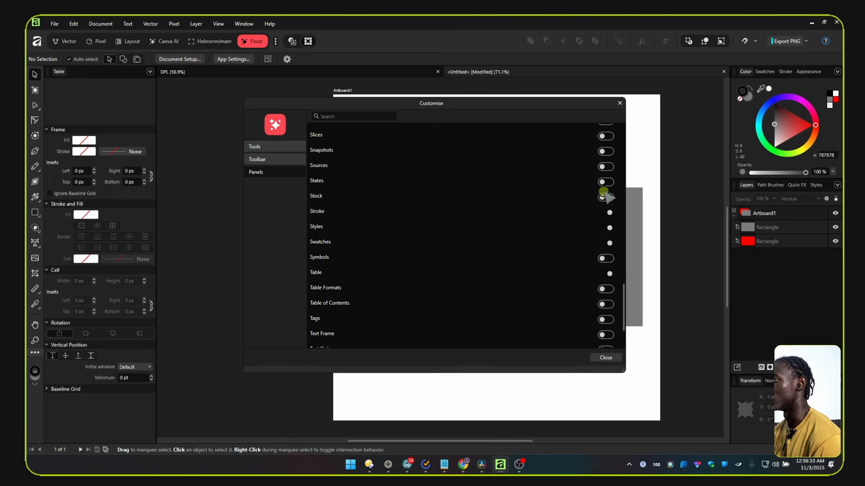
click(605, 136)
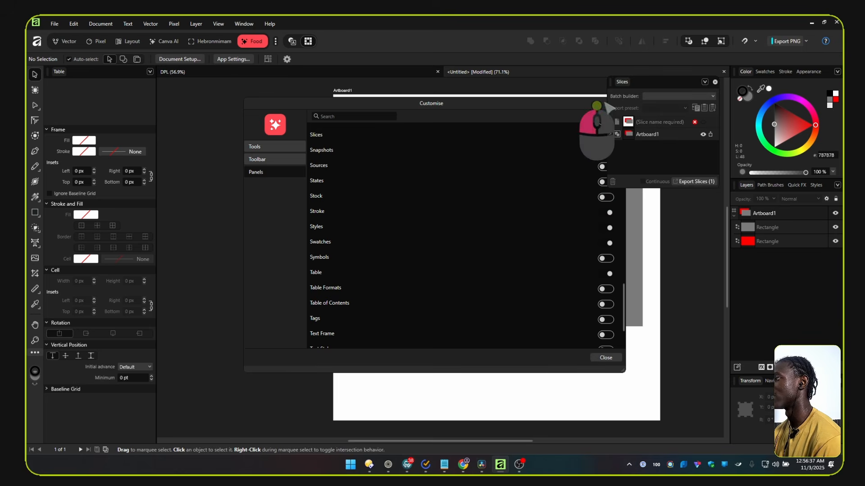
drag(606, 106, 79, 436)
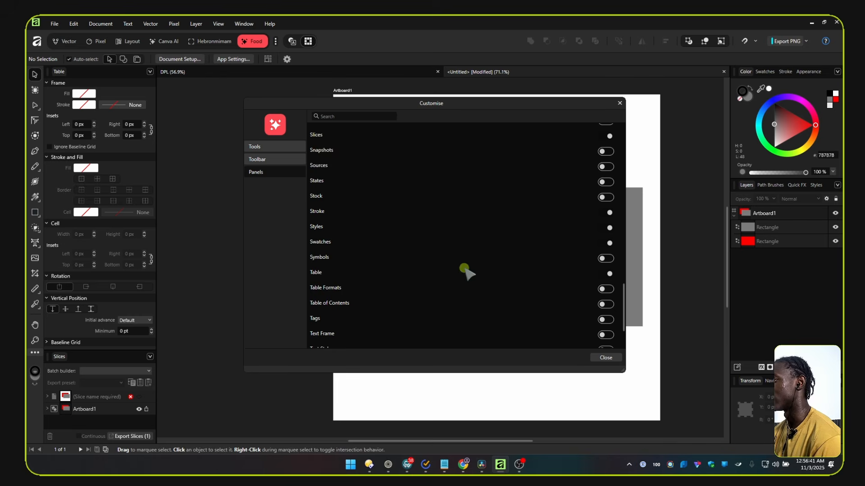
- Enable the Text Styles panel and dock it as a separate column beside the Color panel
scroll(446, 306, down, 2)
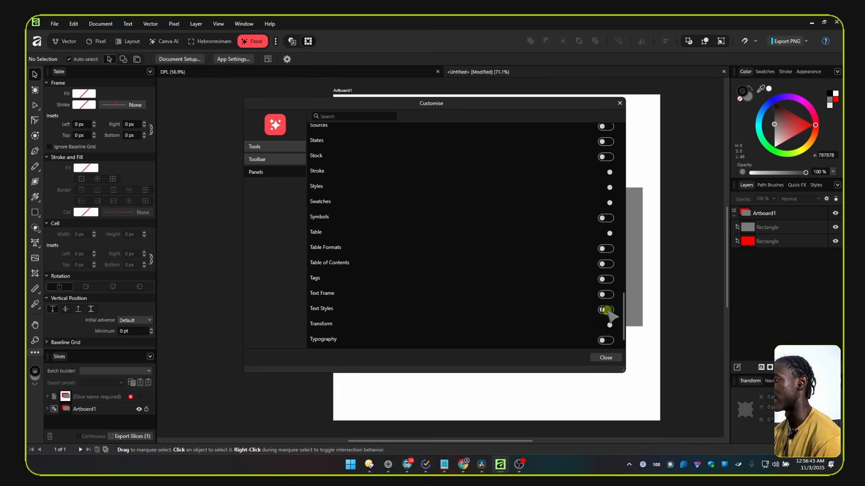
scroll(532, 293, down, 2)
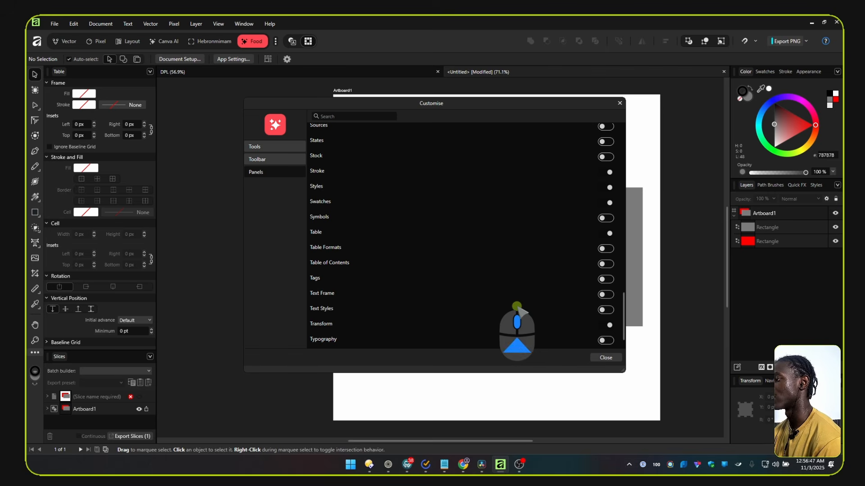
click(517, 305)
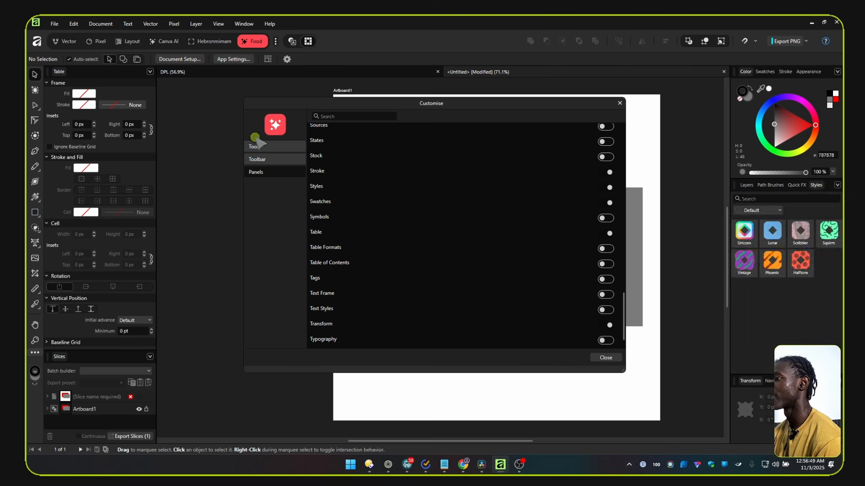
scroll(532, 325, down, 2)
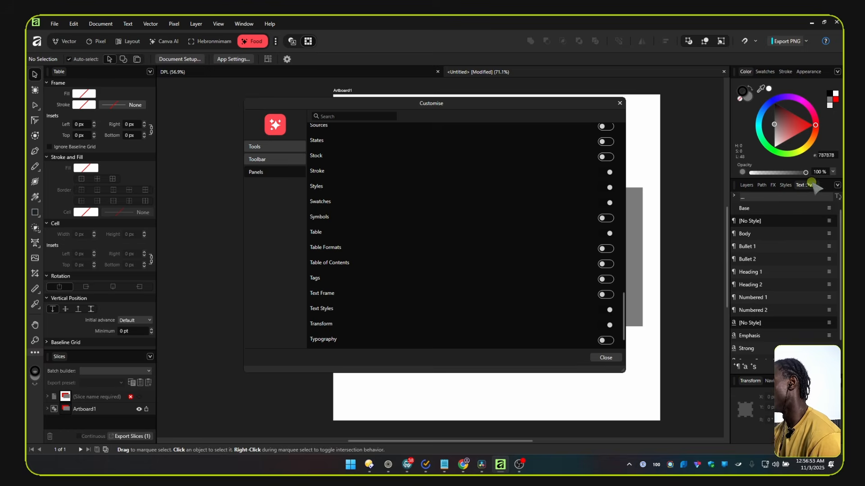
drag(815, 186, 730, 135)
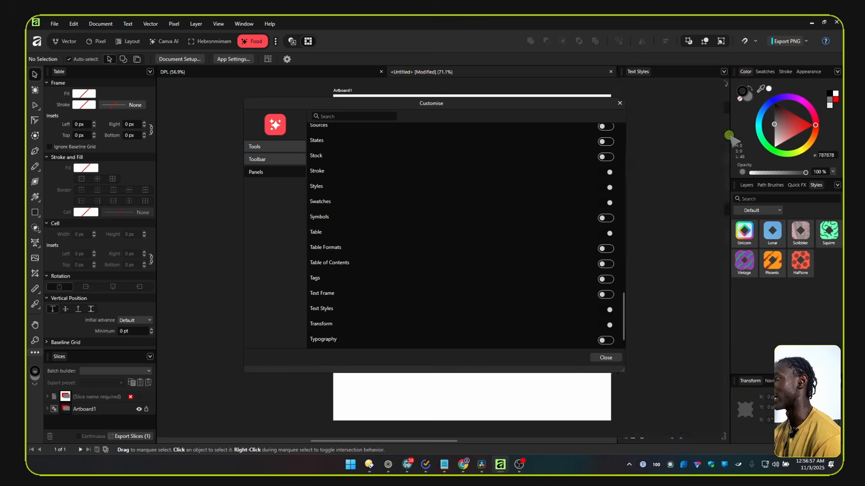
- Enable the Paragraph panel, group it with Text Styles in the same docked column, and switch between the two panels
drag(501, 108, 439, 107)
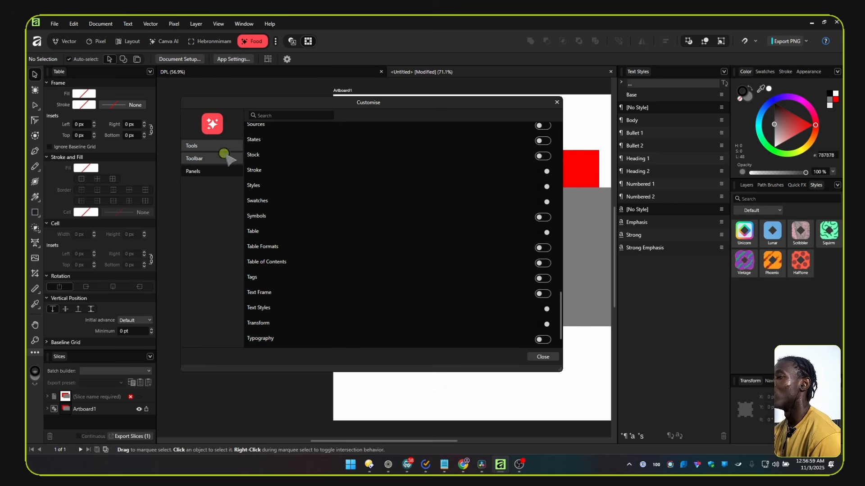
scroll(472, 261, up, 5)
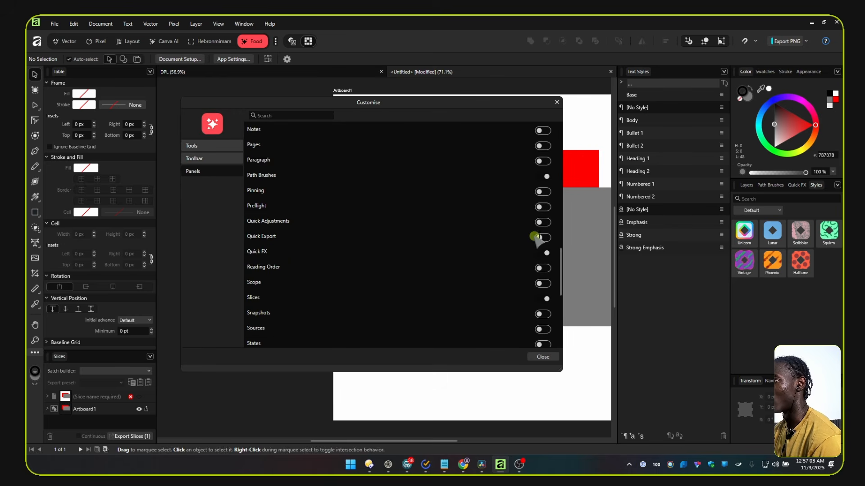
scroll(439, 260, up, 3)
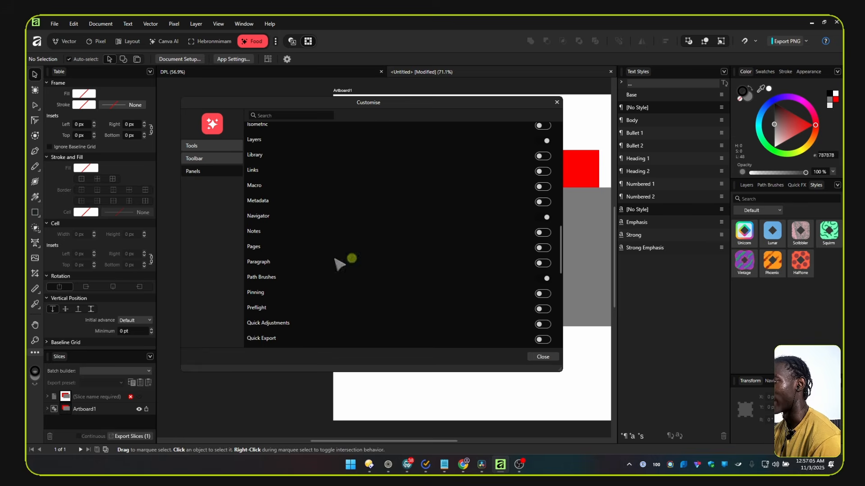
click(543, 264)
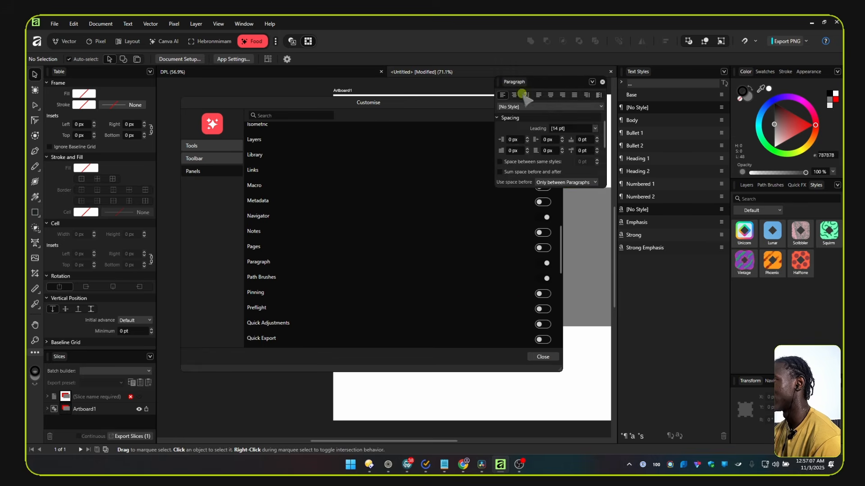
drag(521, 86, 633, 429)
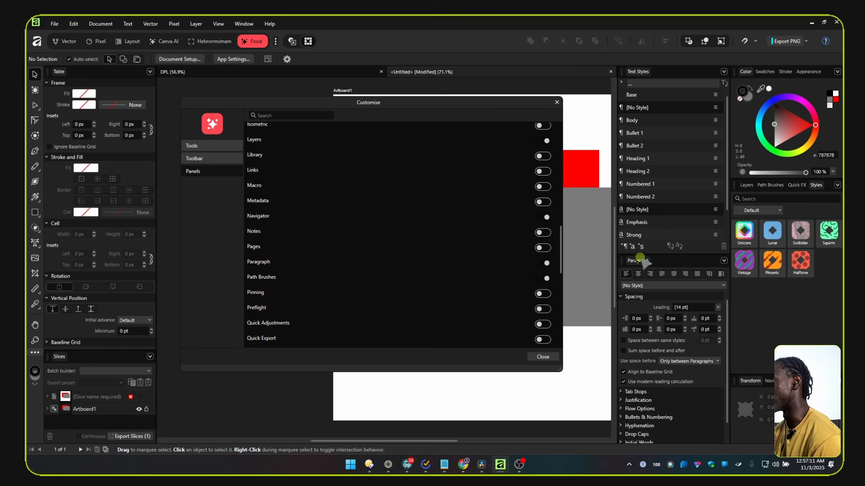
drag(639, 261, 660, 72)
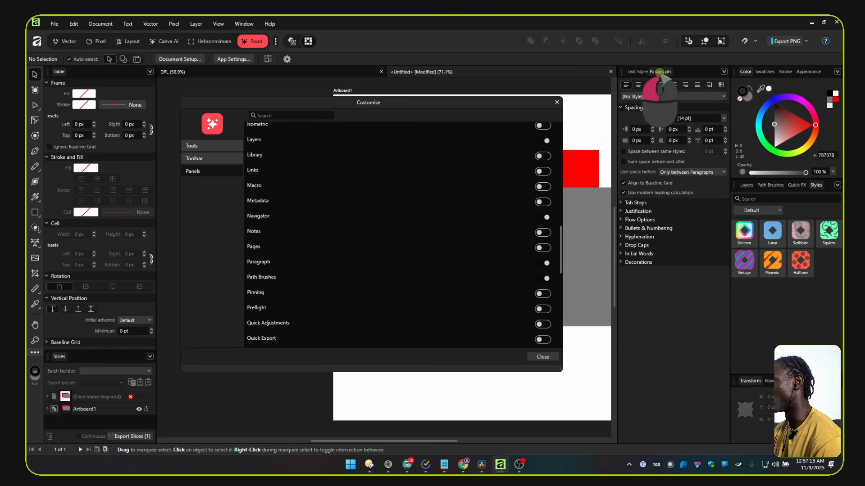
click(636, 72)
click(661, 72)
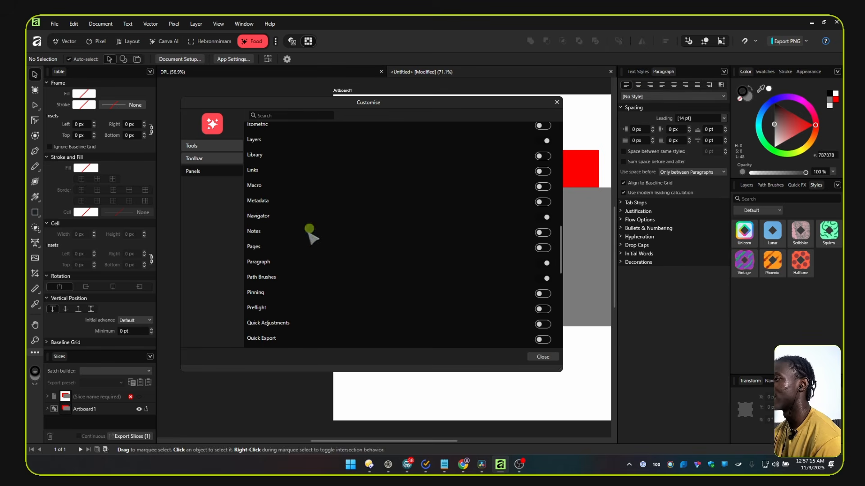
- Add the Align group at the start of the Food studio's toolbar and place a fixed Space in front of it
click(203, 157)
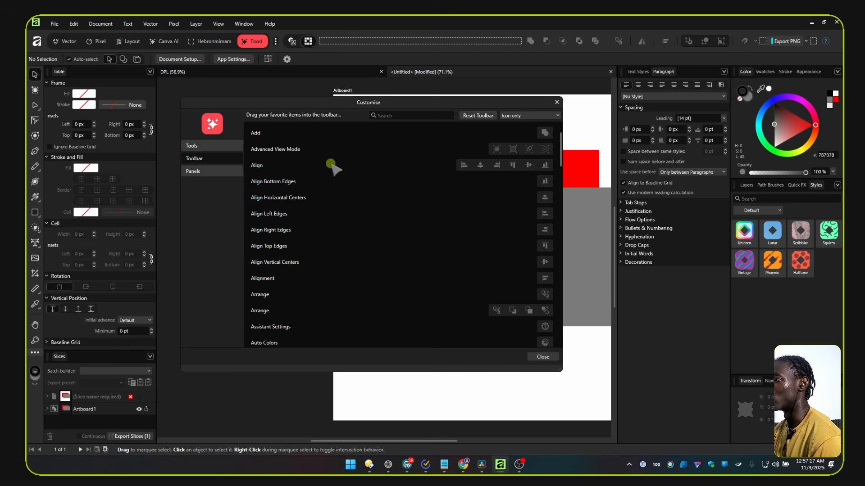
drag(501, 169, 315, 43)
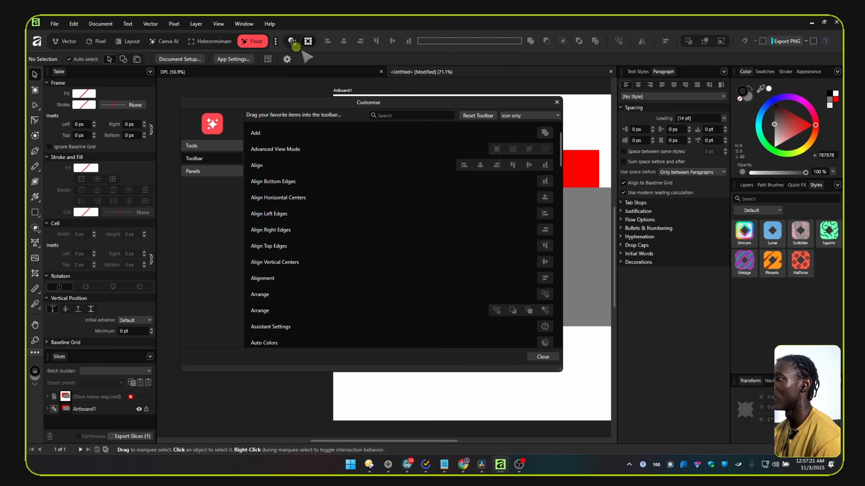
scroll(375, 268, down, 15)
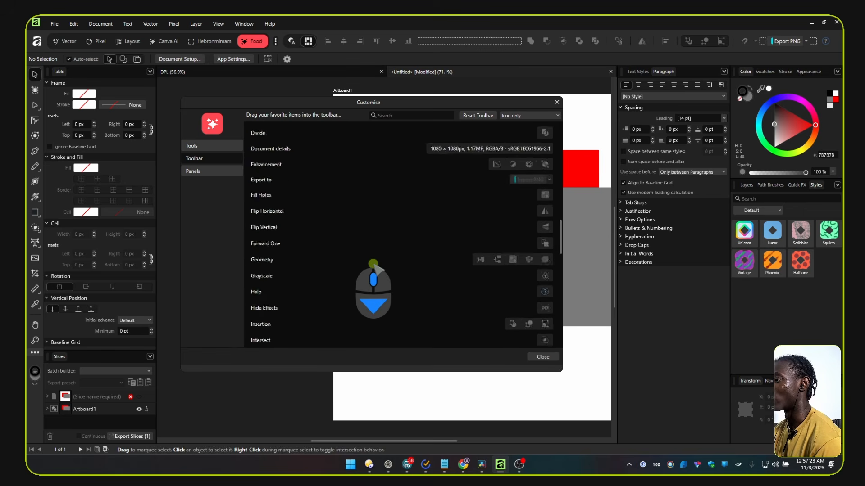
scroll(513, 236, down, 5)
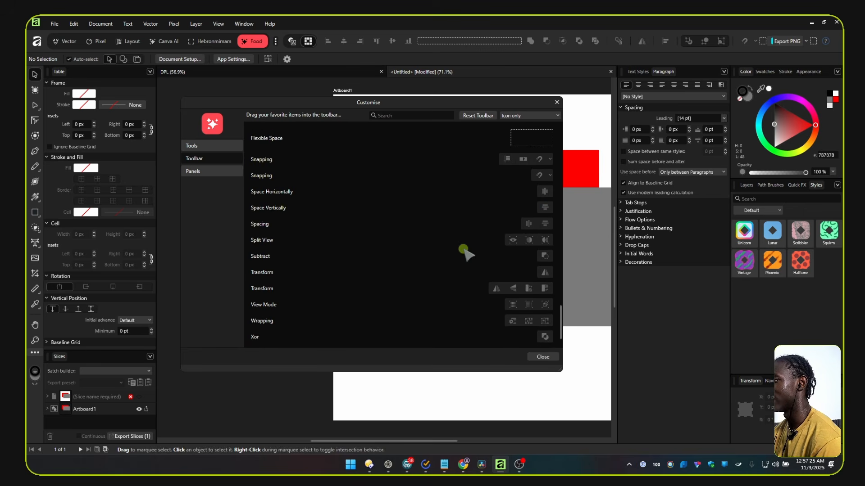
scroll(464, 248, up, 6)
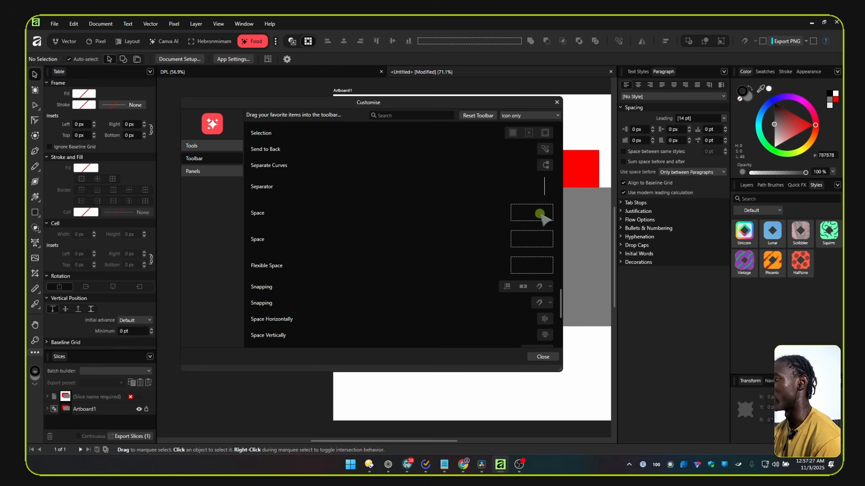
drag(540, 214, 329, 38)
click(323, 41)
click(322, 41)
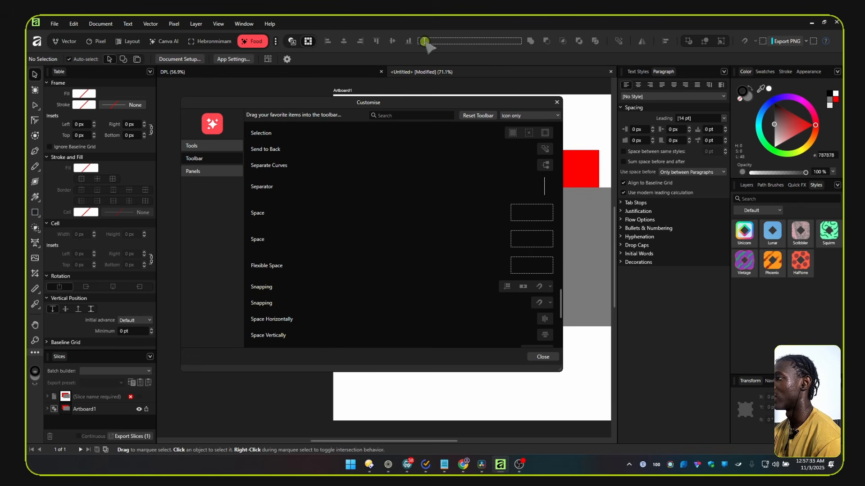
drag(425, 42, 324, 41)
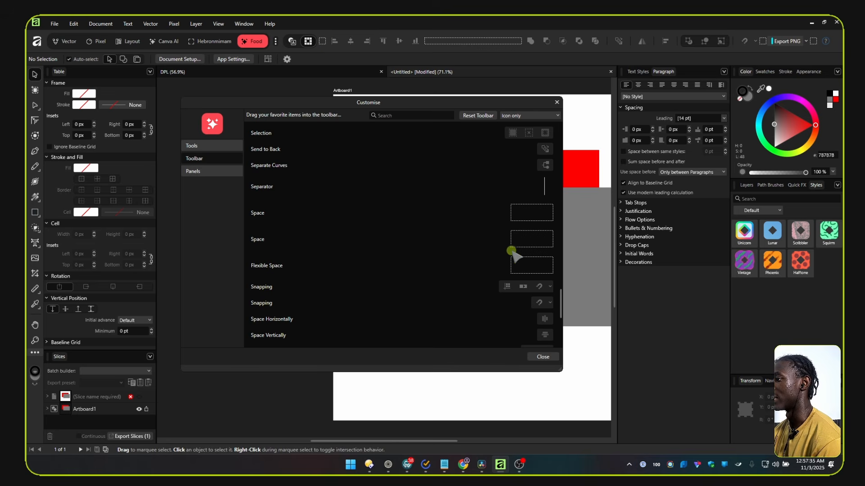
- Insert a Flexible Space ahead of the Align group and remove the flexible space that follows the group
mouse_move(539, 267)
mouse_down()
mouse_move(391, 191)
mouse_move(323, 55)
mouse_move(368, 52)
mouse_move(355, 41)
mouse_up()
drag(537, 275, 347, 62)
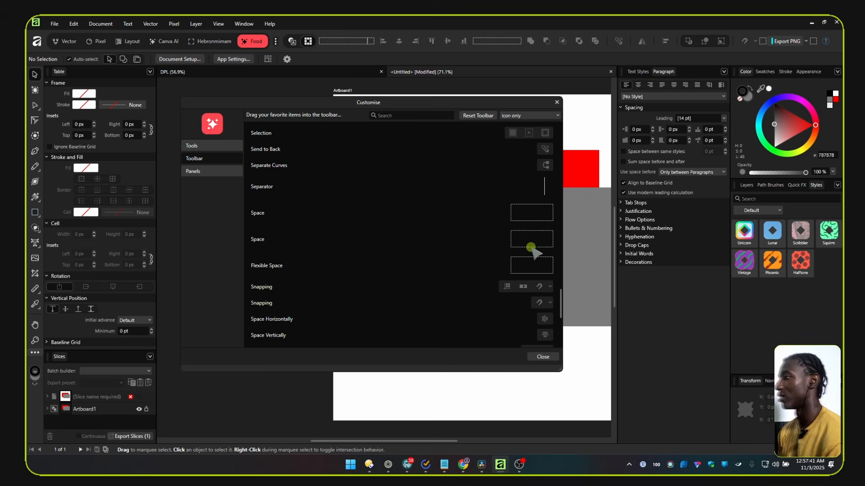
drag(525, 240, 509, 243)
mouse_move(543, 184)
mouse_down()
mouse_move(376, 86)
mouse_move(473, 47)
mouse_move(598, 41)
mouse_move(526, 56)
mouse_move(522, 72)
mouse_move(496, 53)
mouse_move(434, 222)
mouse_up()
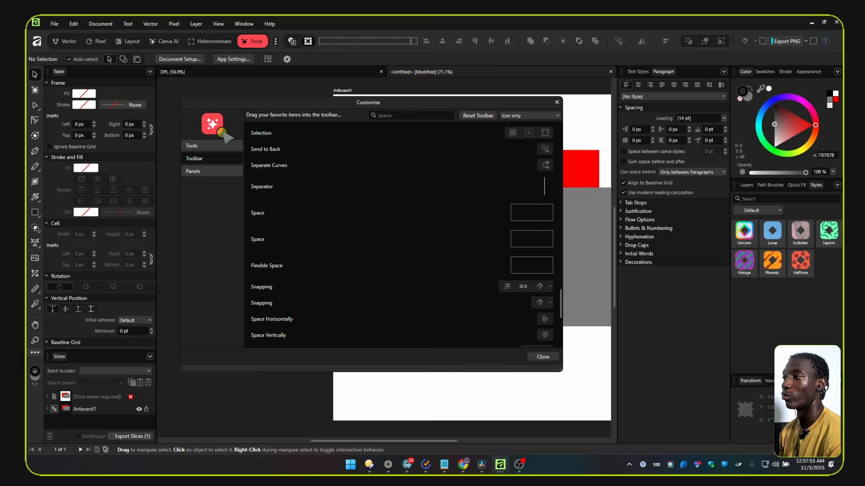
- Remove the Boolean operations, the Transform flip item, Help and the Insertion group from the toolbar
drag(563, 41, 408, 238)
drag(658, 45, 440, 222)
drag(638, 44, 417, 214)
drag(825, 41, 389, 236)
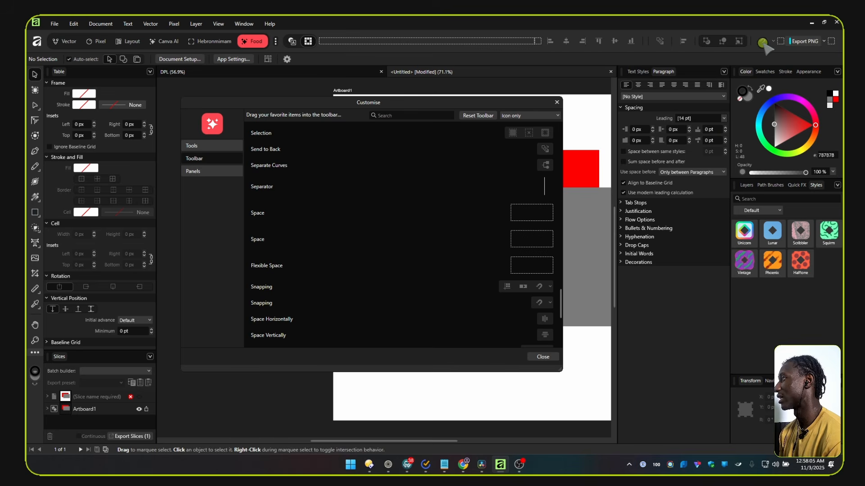
drag(716, 41, 395, 256)
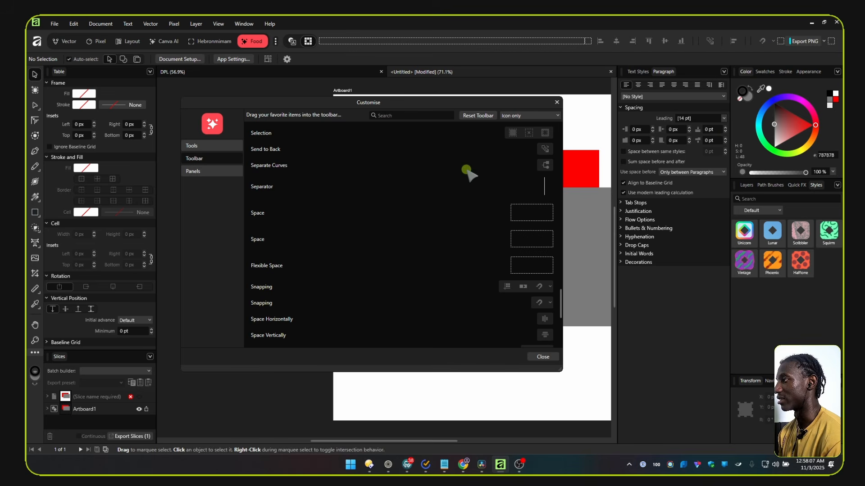
- Clear the spaces in front of the toolbar's Align group and put a single Flexible Space there
drag(495, 41, 387, 252)
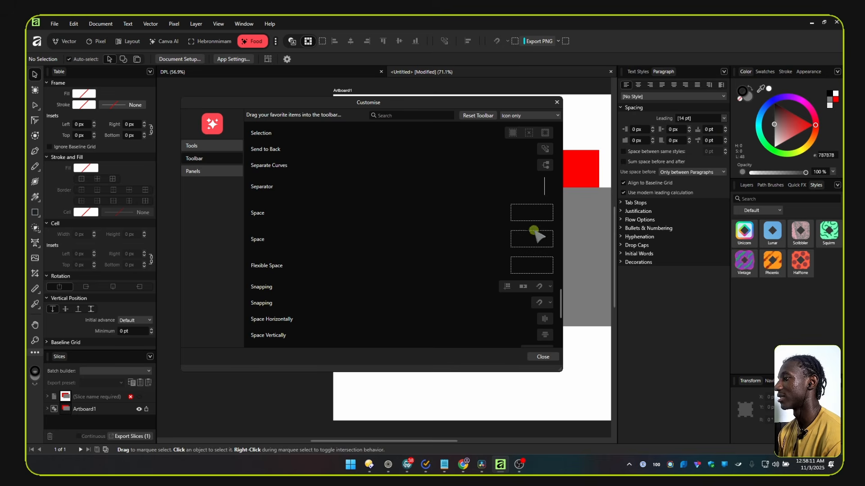
drag(533, 215, 329, 43)
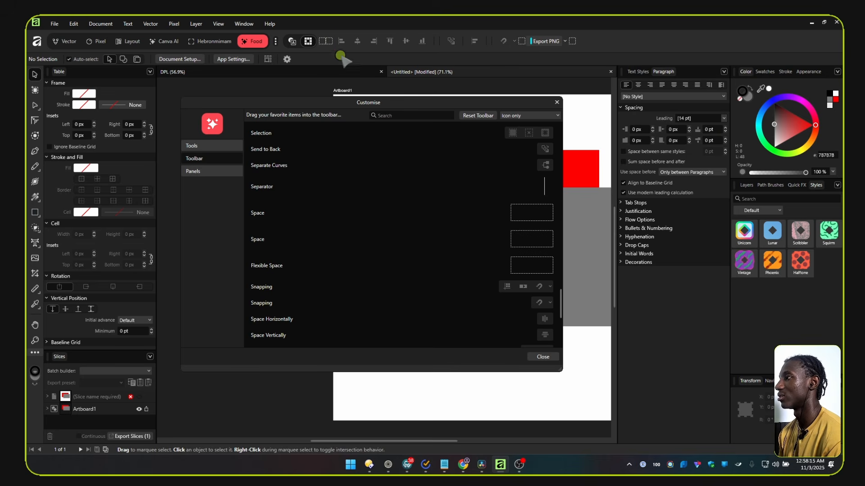
drag(326, 39, 354, 189)
drag(322, 41, 367, 193)
drag(524, 266, 344, 44)
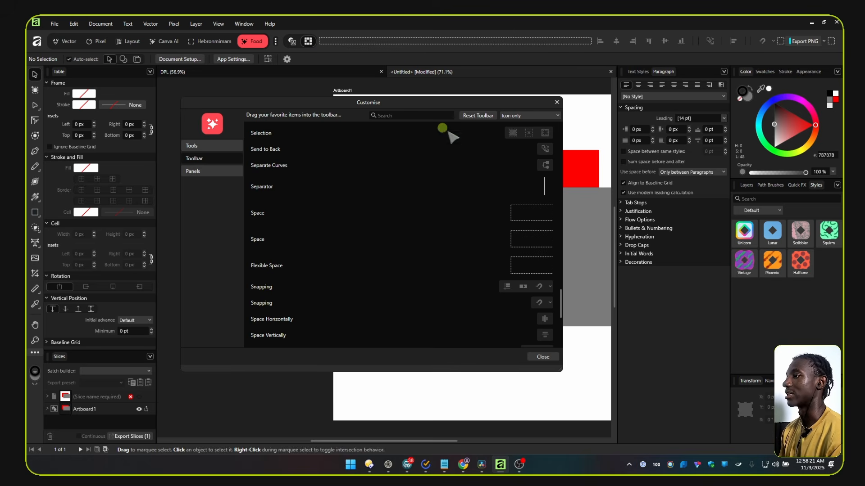
scroll(431, 263, down, 5)
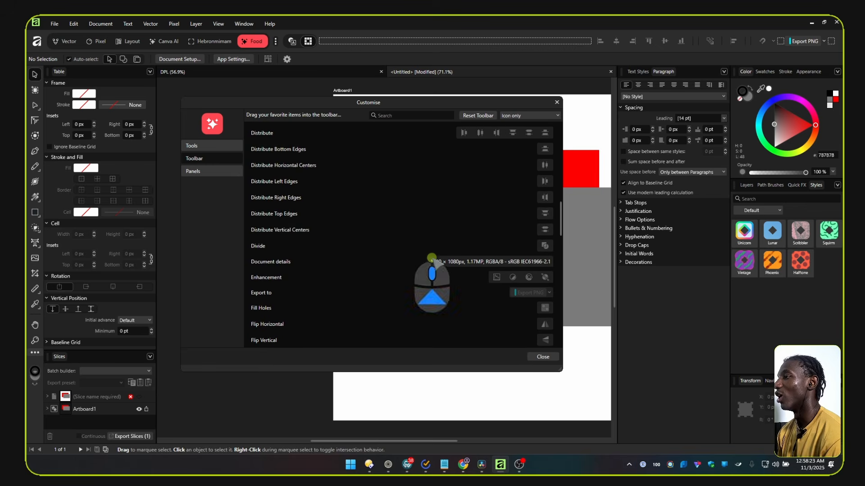
- Remove the View Tool, Vector Crop Tool and Place Tool from the Food studio's tools
click(223, 145)
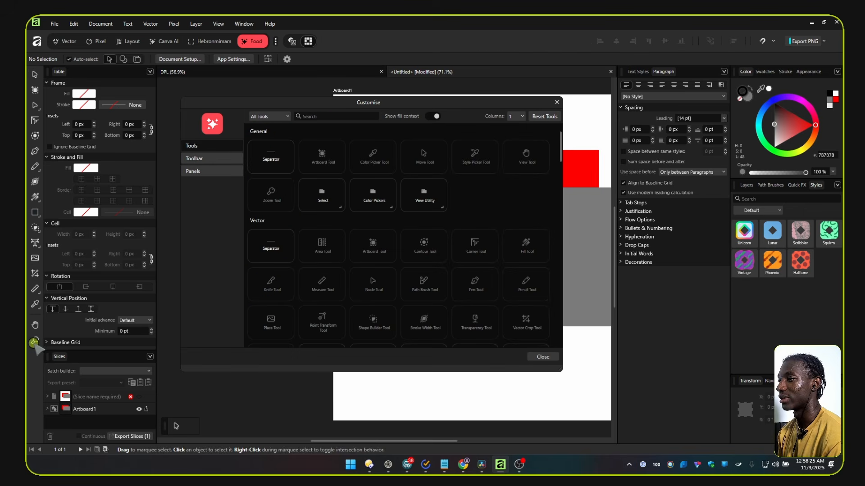
drag(35, 326, 306, 253)
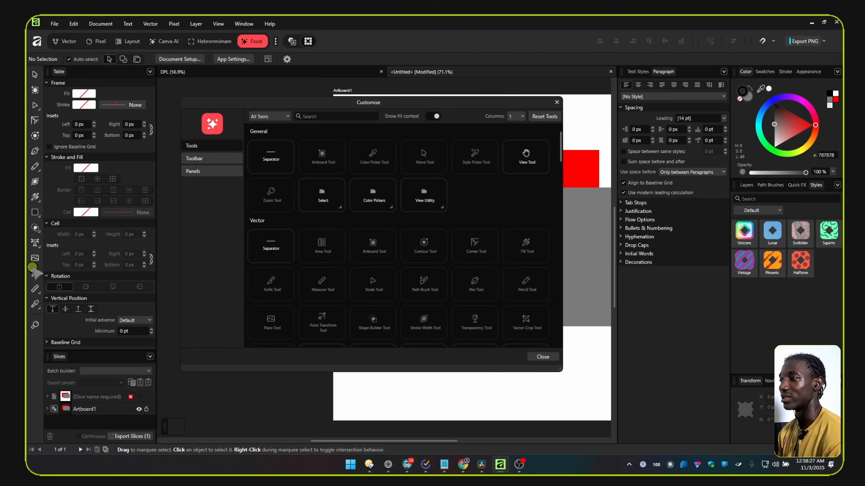
drag(36, 273, 333, 247)
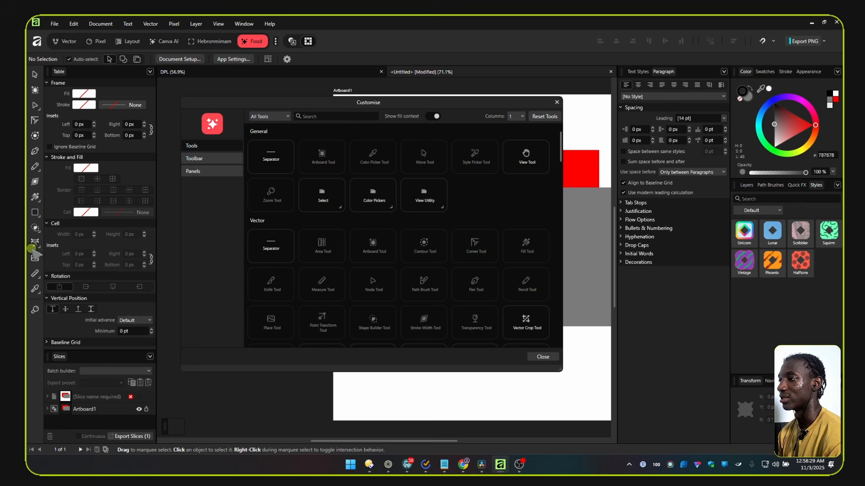
drag(35, 255, 411, 247)
- Add the Picture Frames group to the Food studio's tools, just above the Color Pickers
scroll(425, 270, down, 3)
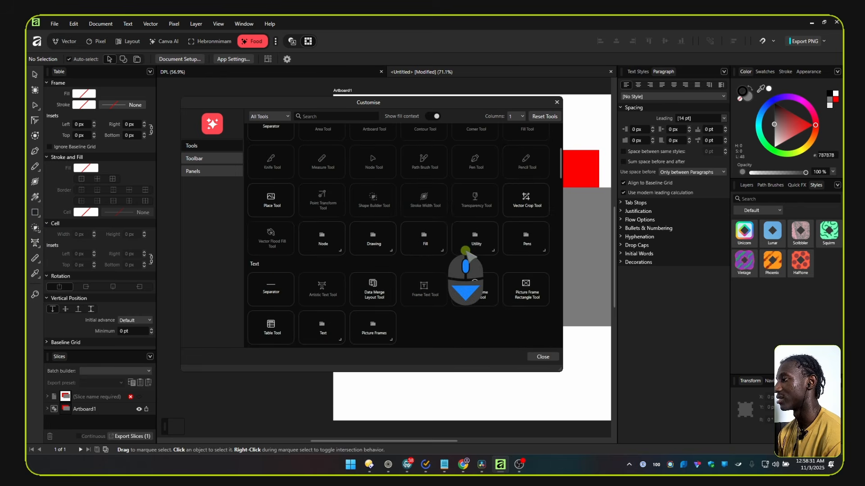
scroll(468, 252, down, 2)
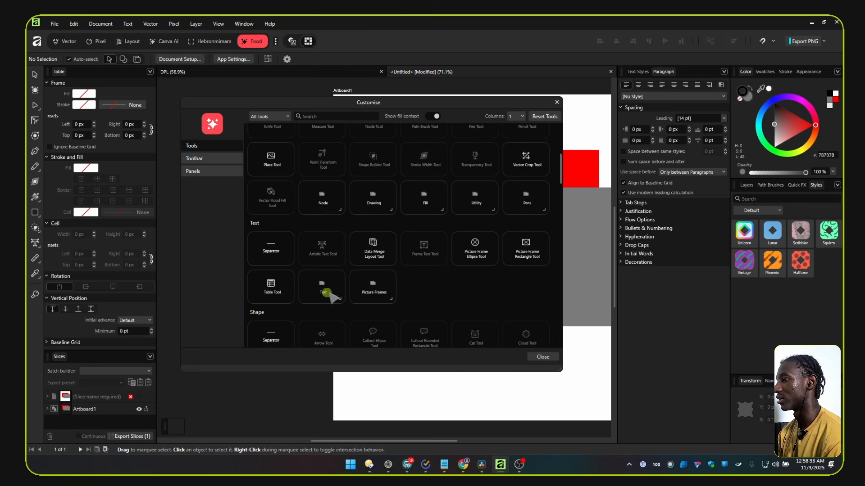
drag(373, 287, 36, 281)
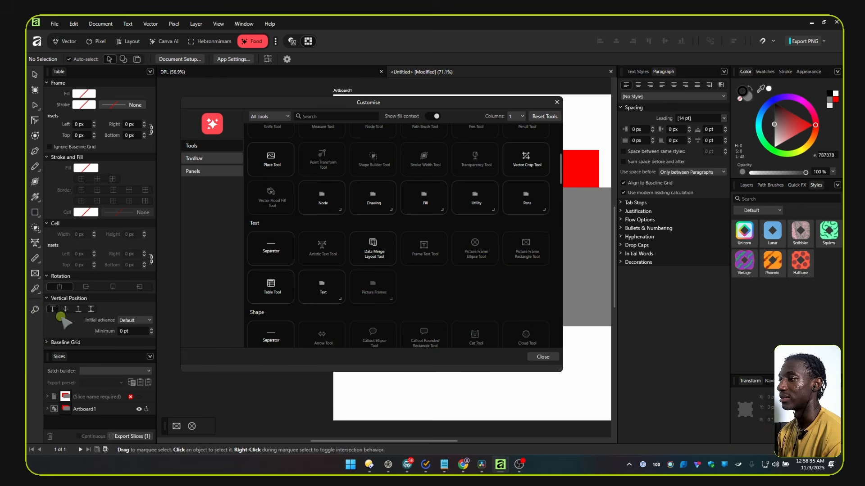
- Add the photo Mesh Warp Tool to the studio's tools, directly below the Picture Frames group
scroll(459, 265, down, 3)
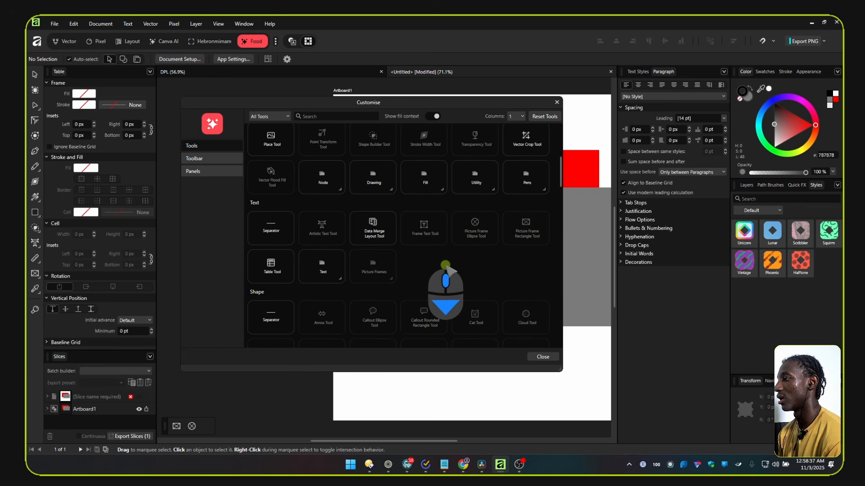
scroll(456, 262, down, 6)
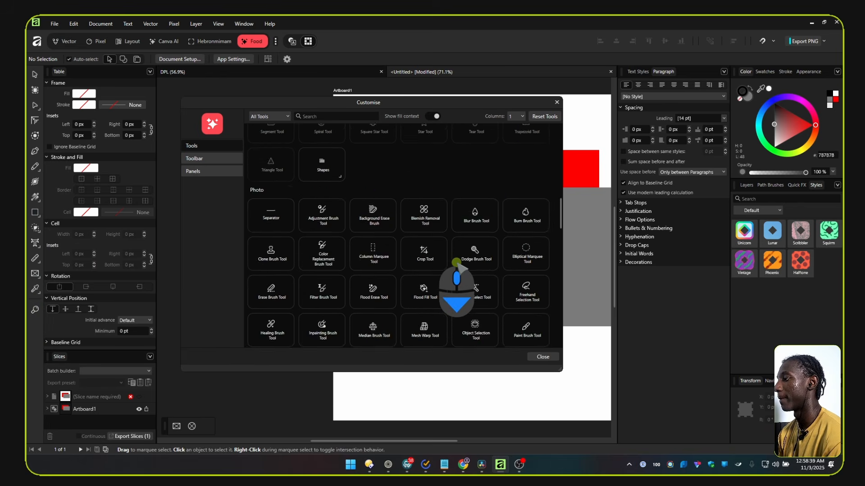
drag(432, 292, 56, 296)
- Filter the available tools to the Photo category and look through its tools and tool groups
scroll(407, 239, down, 1)
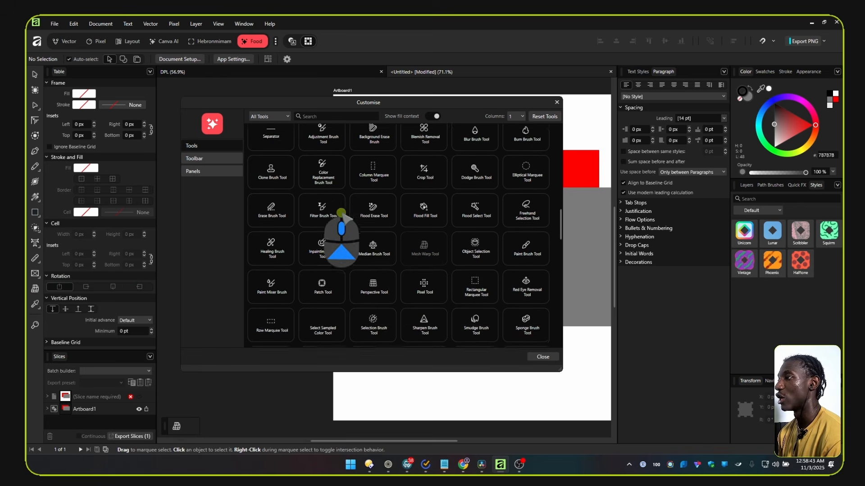
click(269, 117)
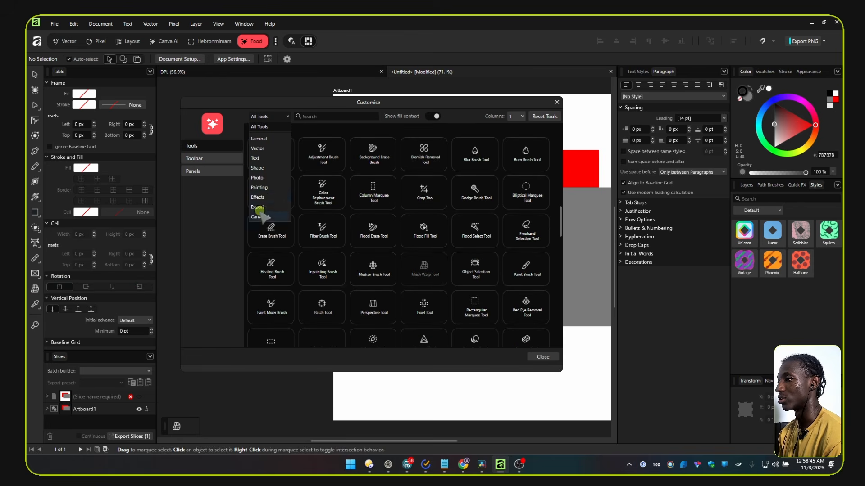
click(261, 167)
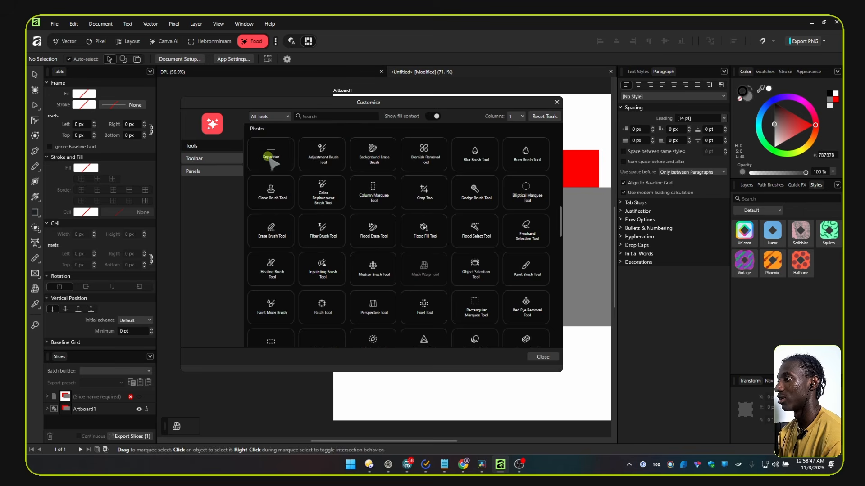
scroll(311, 211, up, 4)
scroll(311, 216, up, 2)
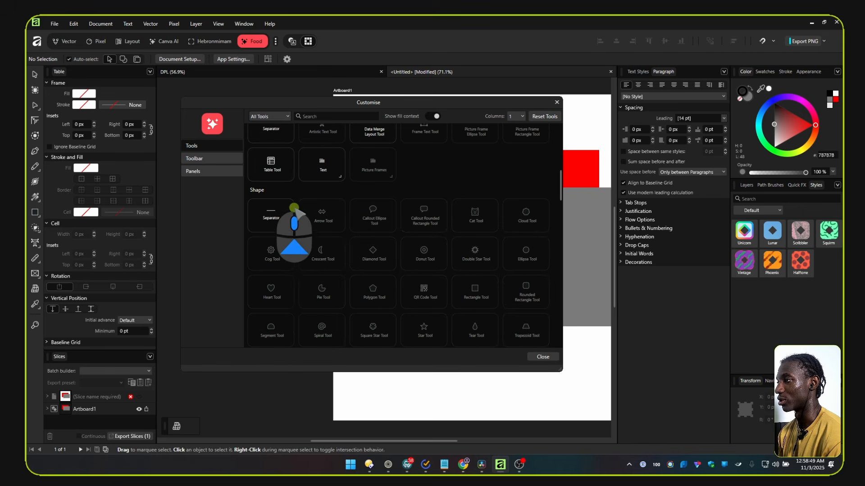
click(266, 117)
click(261, 177)
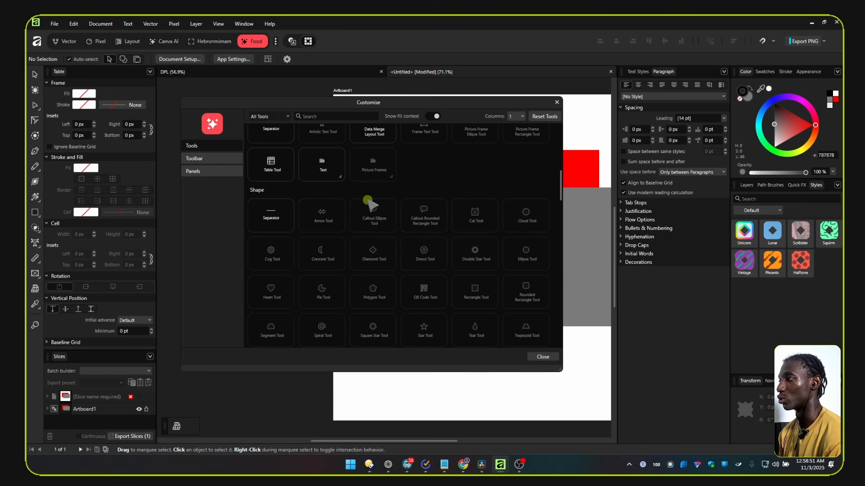
scroll(353, 216, down, 4)
scroll(353, 216, down, 2)
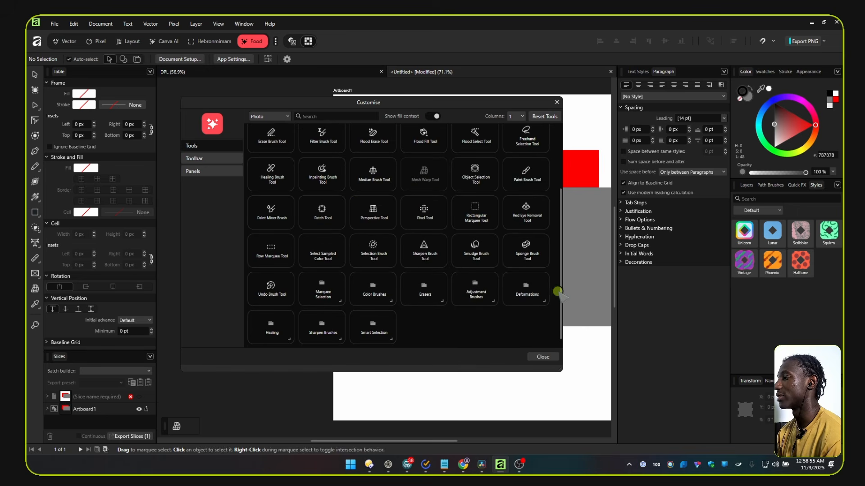
- Finish customising and update the Food studio so it stores the current layout
click(544, 357)
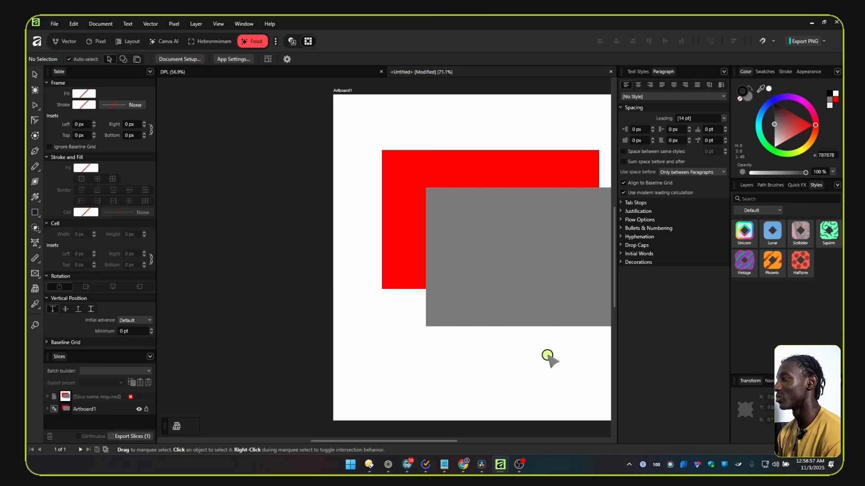
click(245, 42)
click(273, 79)
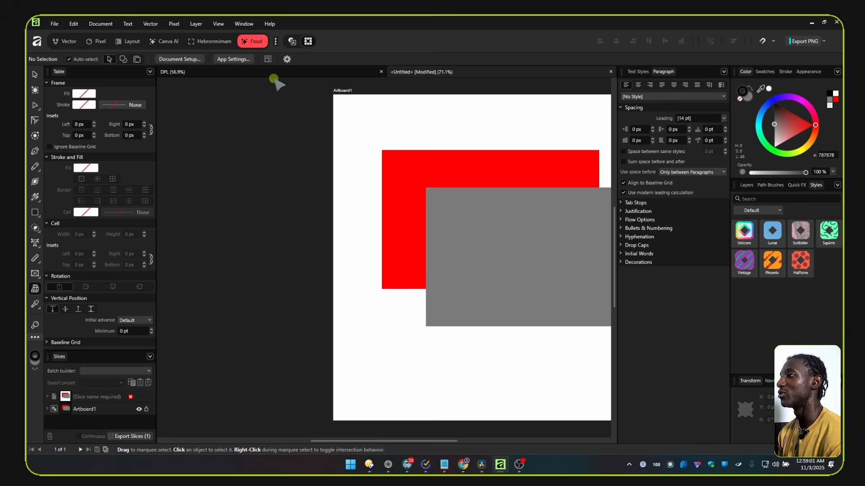
- Revert the Food studio to its stored layout
click(251, 42)
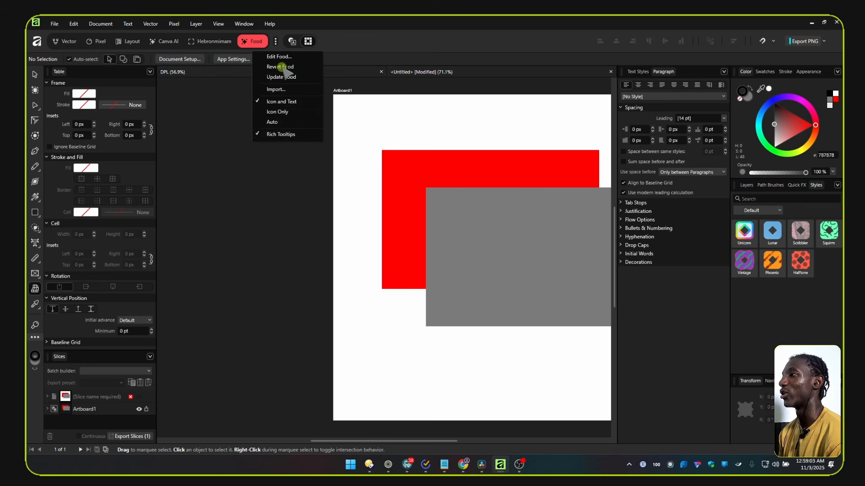
click(281, 66)
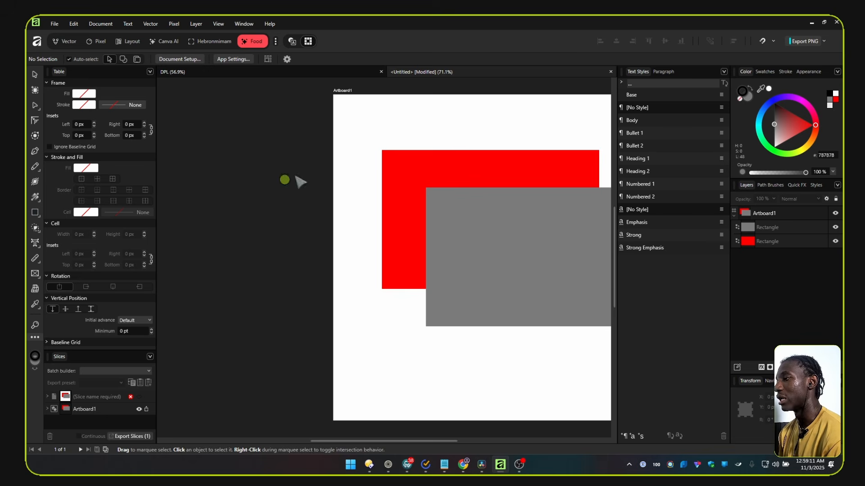
- Dock the Text Styles panel as its own column beside the Table panel, and undo that move by reverting the Food studio
drag(638, 71, 167, 99)
click(248, 41)
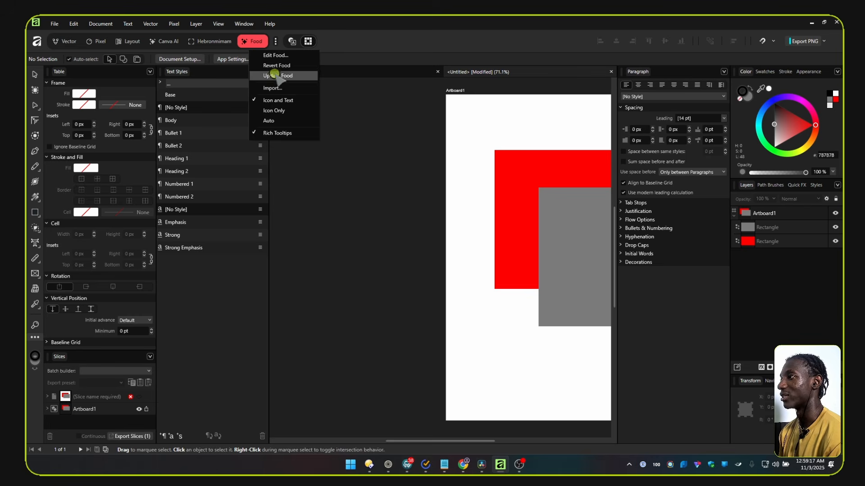
click(270, 66)
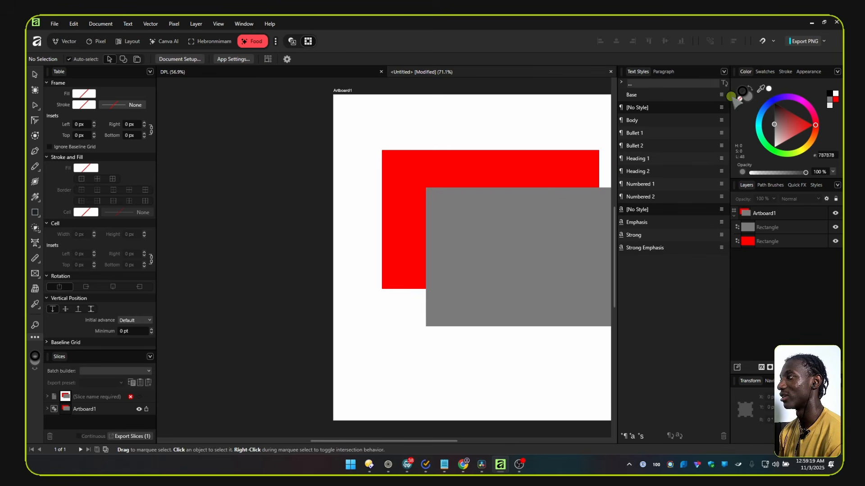
- Dock the Text Styles panel as its own column beside the Table panel, update the Food studio with this layout, and fit the artboard in view
drag(643, 74, 168, 90)
click(250, 41)
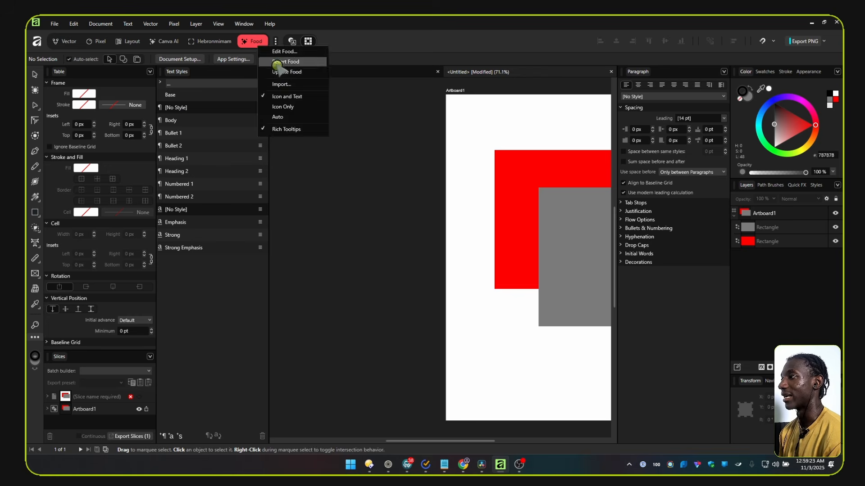
click(287, 72)
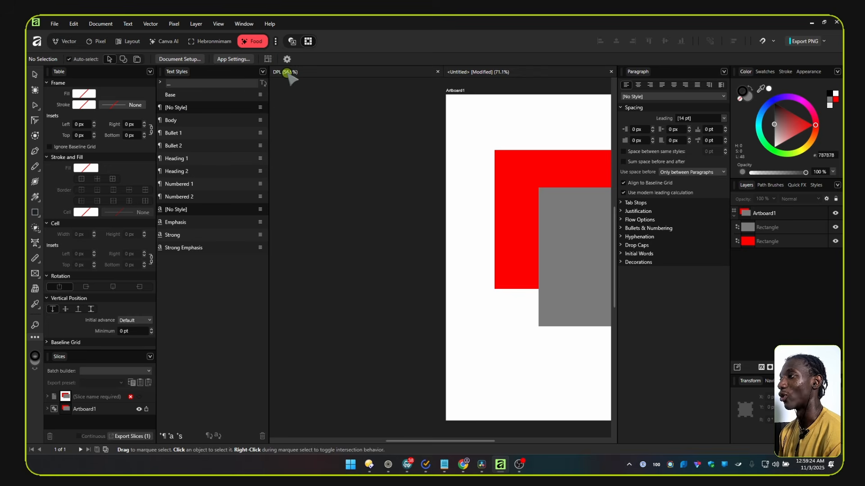
click(251, 41)
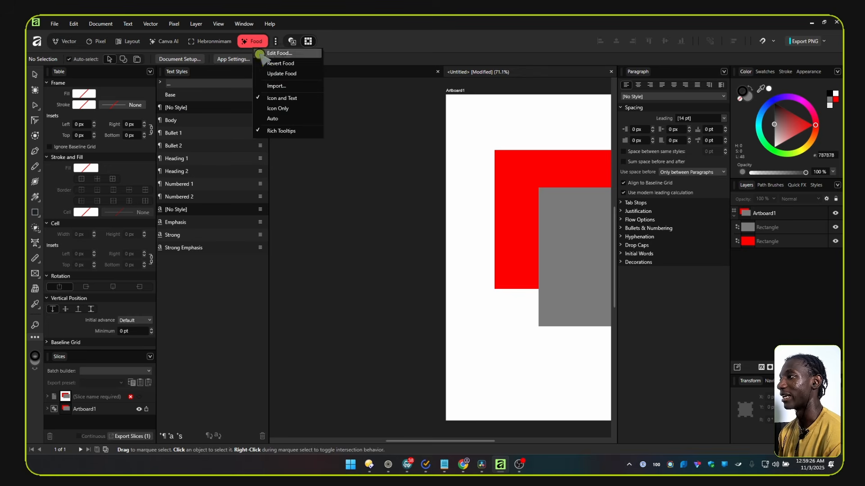
click(667, 199)
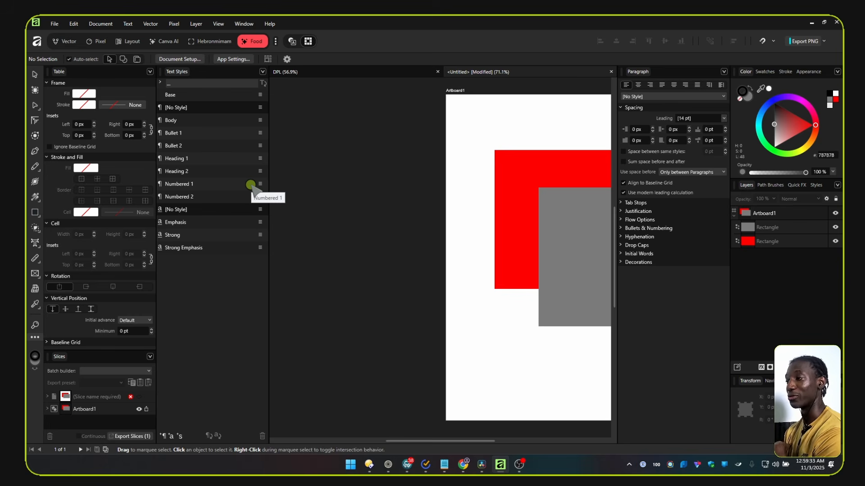
key(ctrl+0)
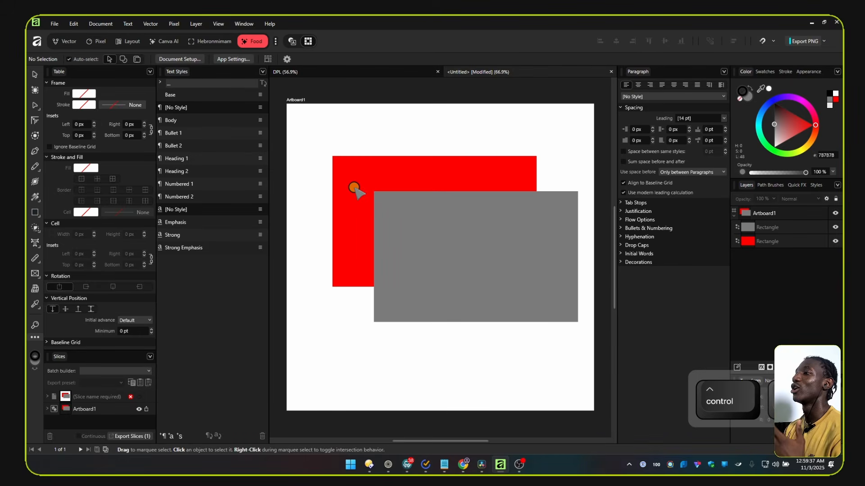
- Show the DPL document in the personal custom studio
click(211, 42)
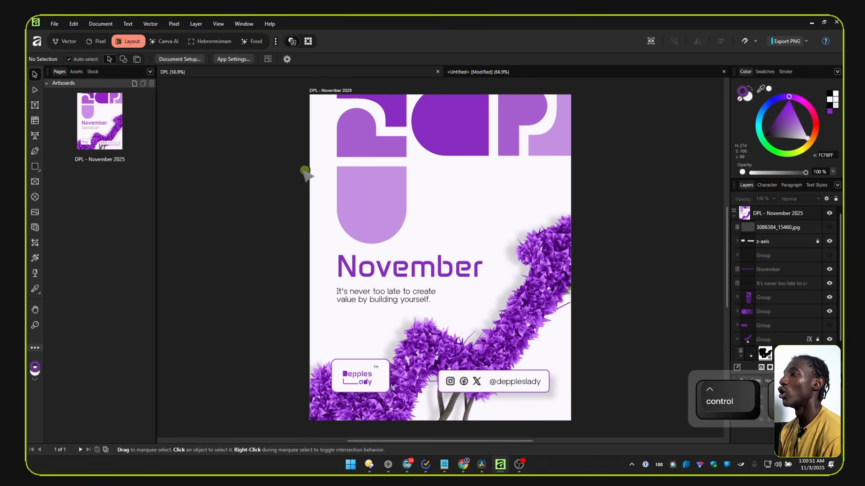
key(ctrl+5)
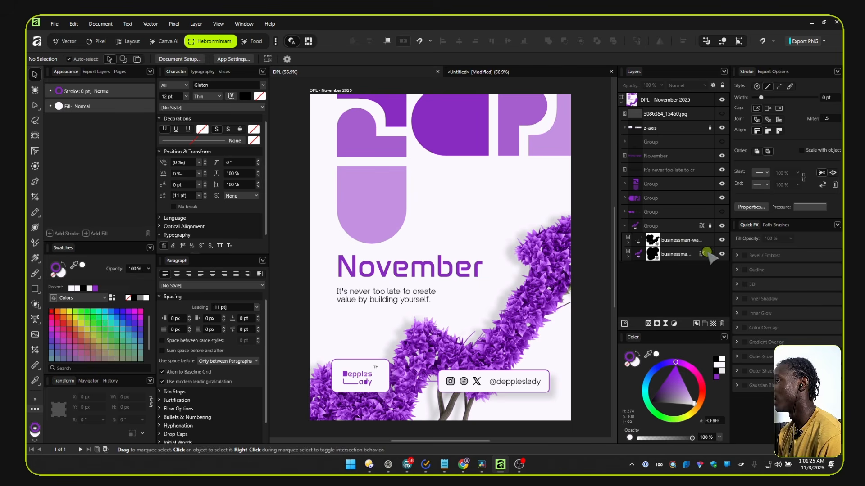
- Turn the lower plant image's Color Overlay off and on again, and briefly hide the image layer above it in the same group
click(687, 253)
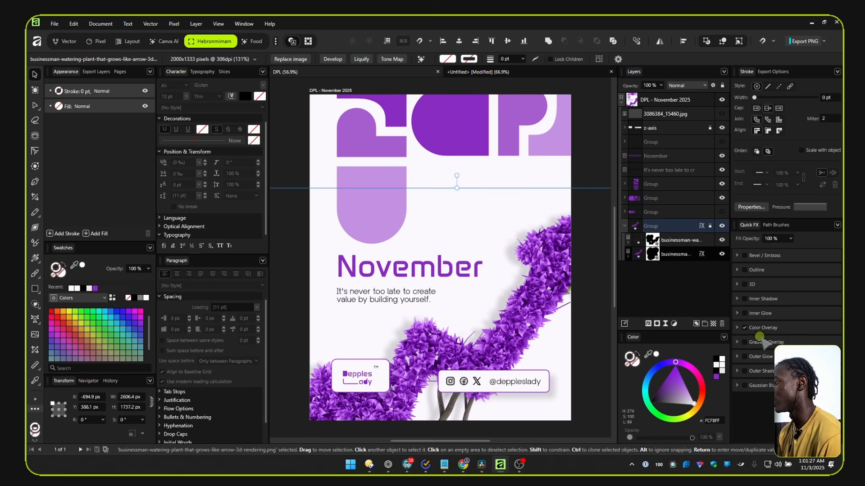
click(744, 327)
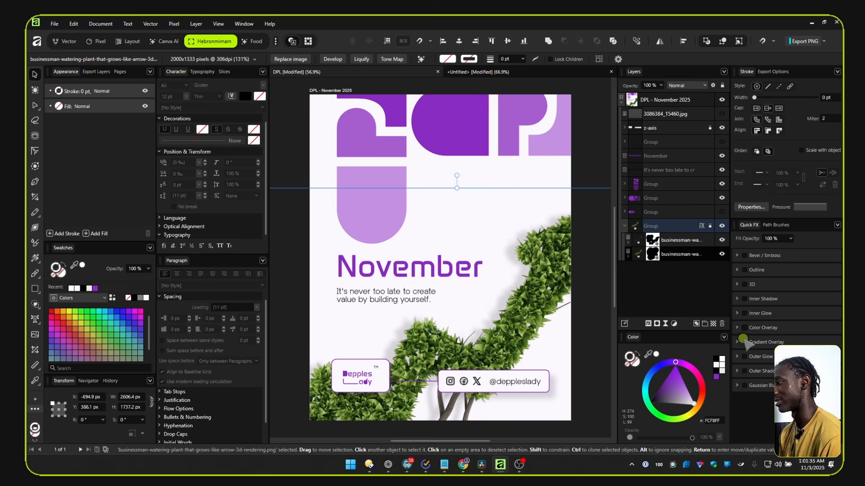
click(743, 328)
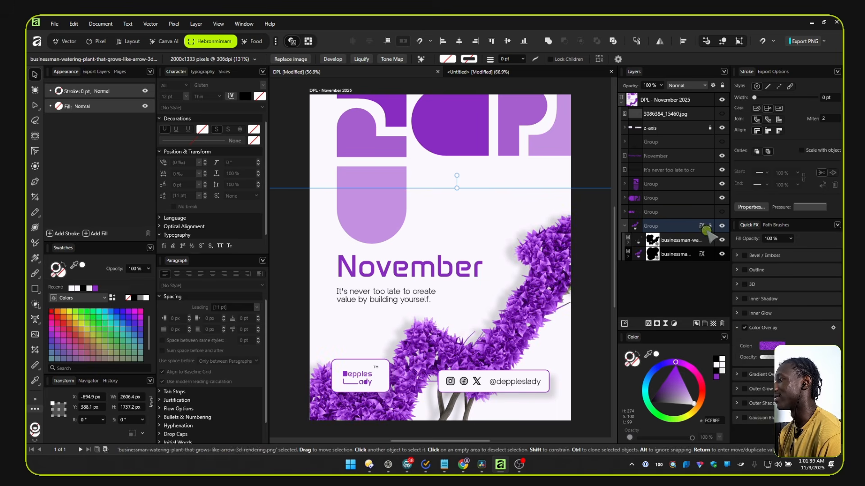
click(722, 240)
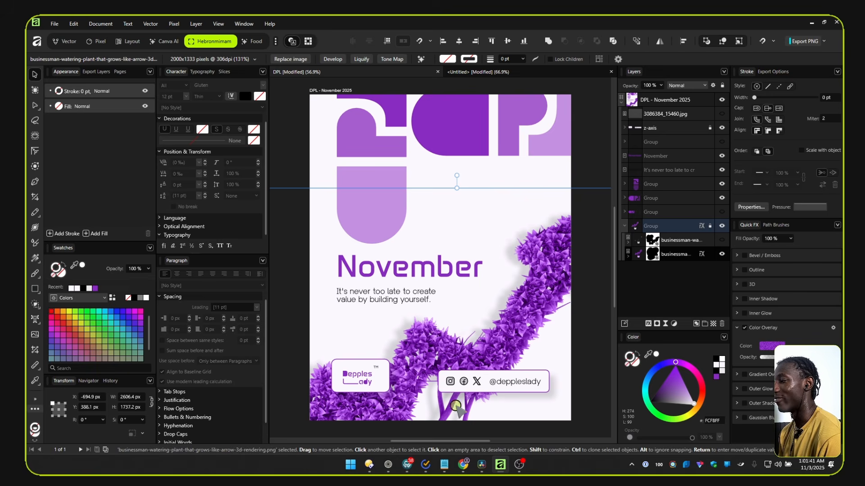
click(720, 240)
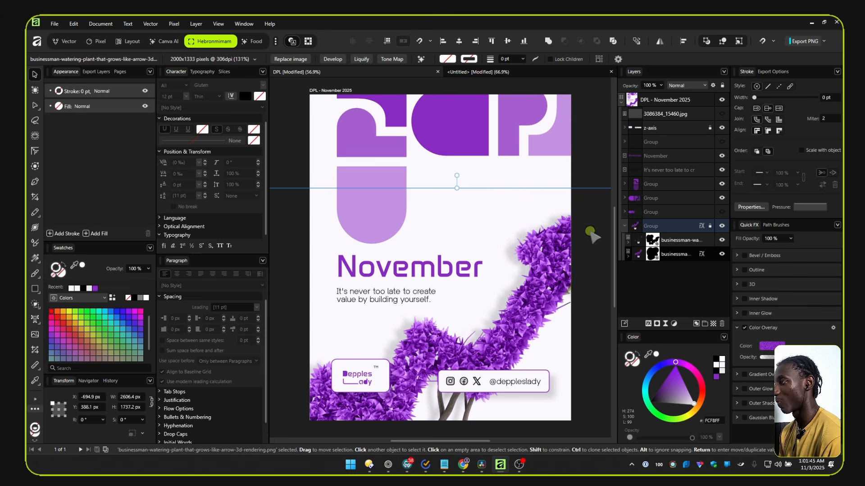
- Collapse the plant image group in the layer list and clear the selection
click(624, 226)
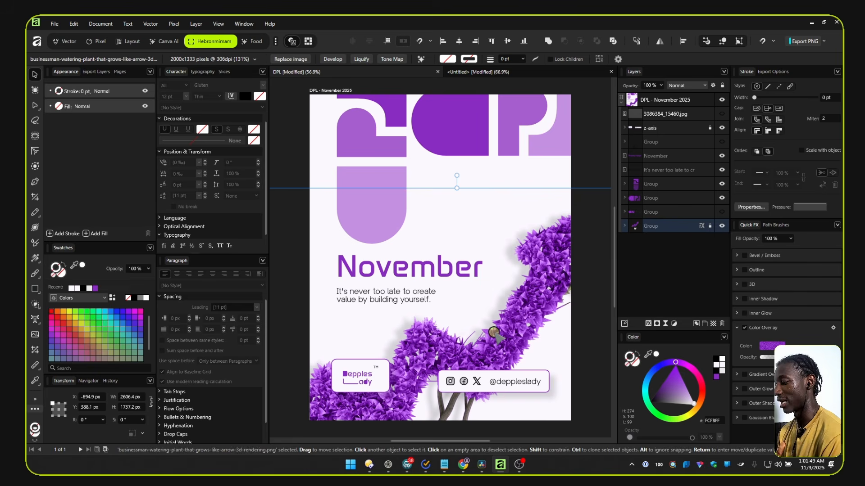
key(ctrl)
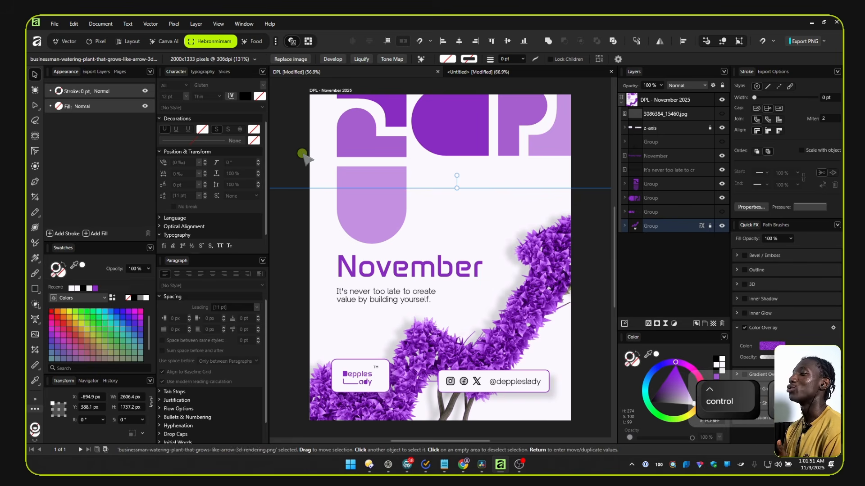
click(302, 153)
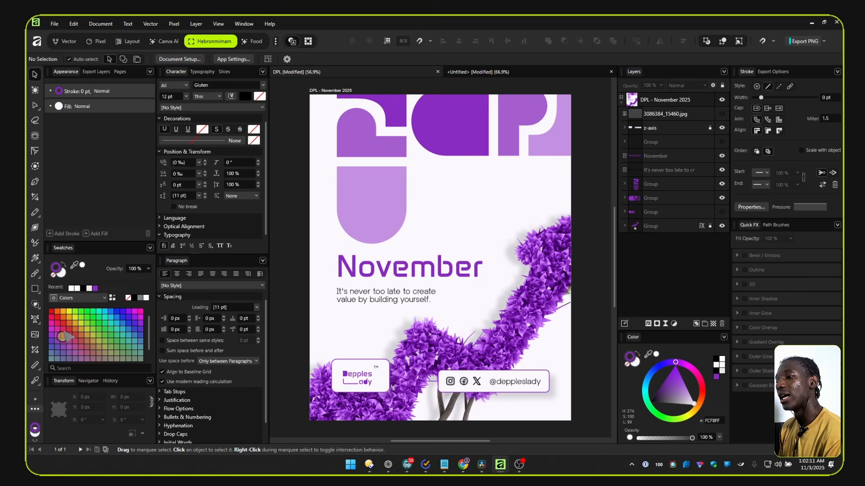
- Open the application settings and review the General options for documents, text and other behaviour
click(73, 23)
click(108, 24)
mouse_move(74, 23)
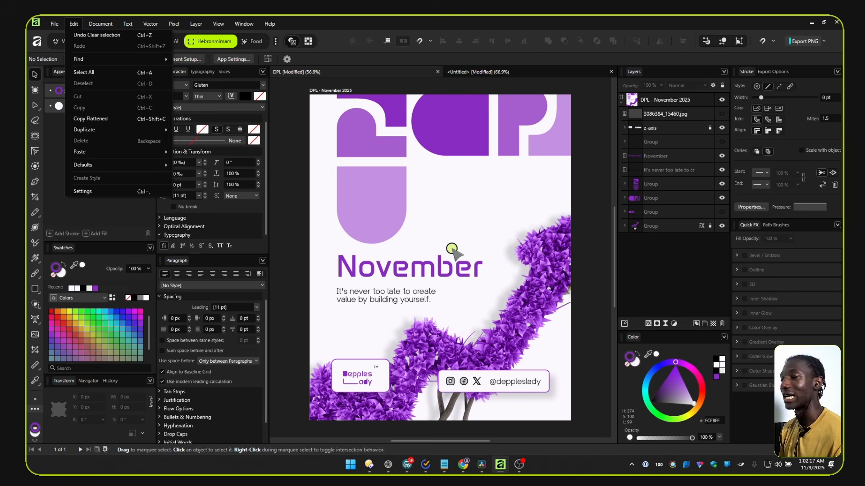
click(127, 197)
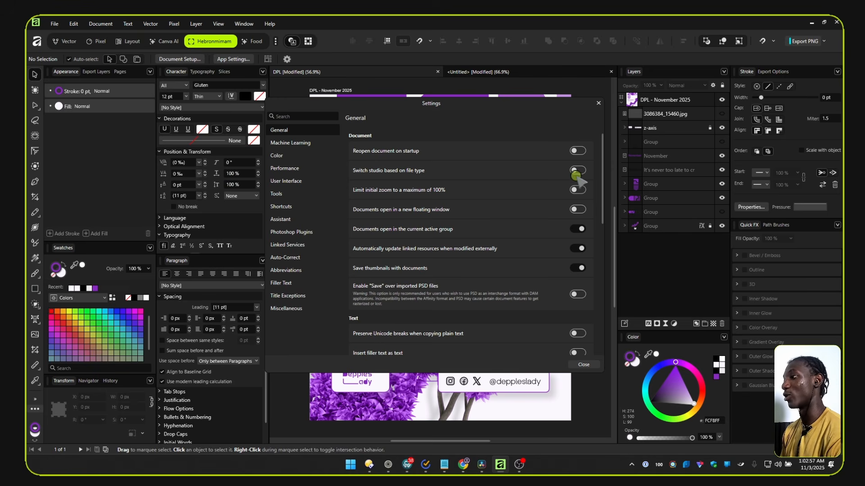
scroll(484, 248, down, 5)
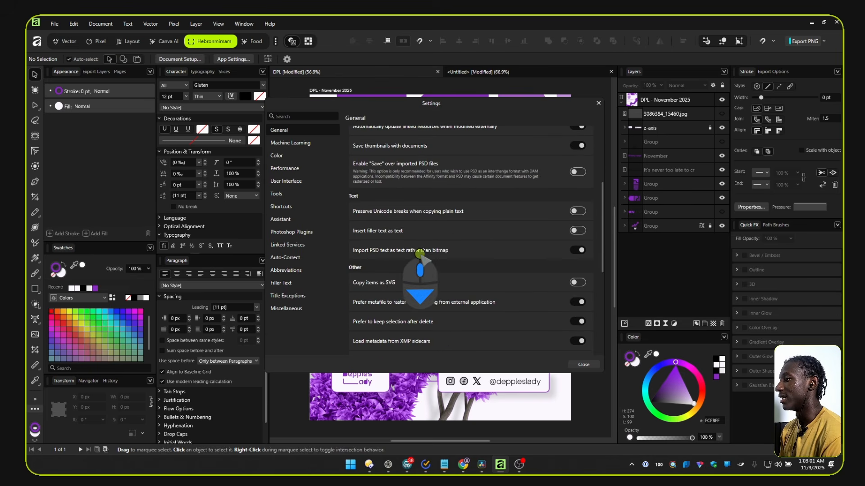
scroll(459, 226, down, 3)
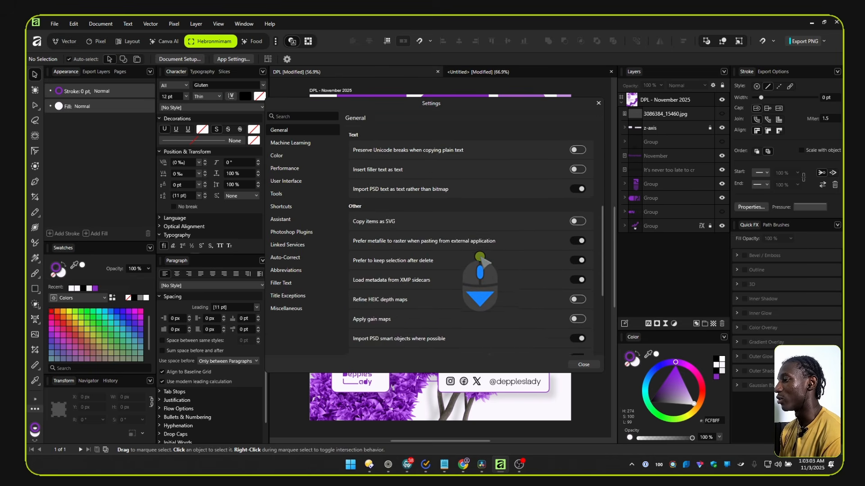
scroll(505, 275, down, 5)
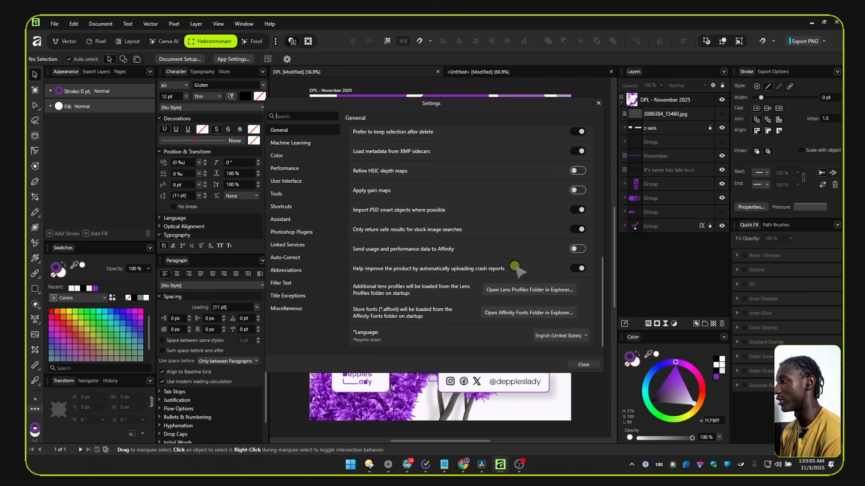
scroll(507, 255, up, 2)
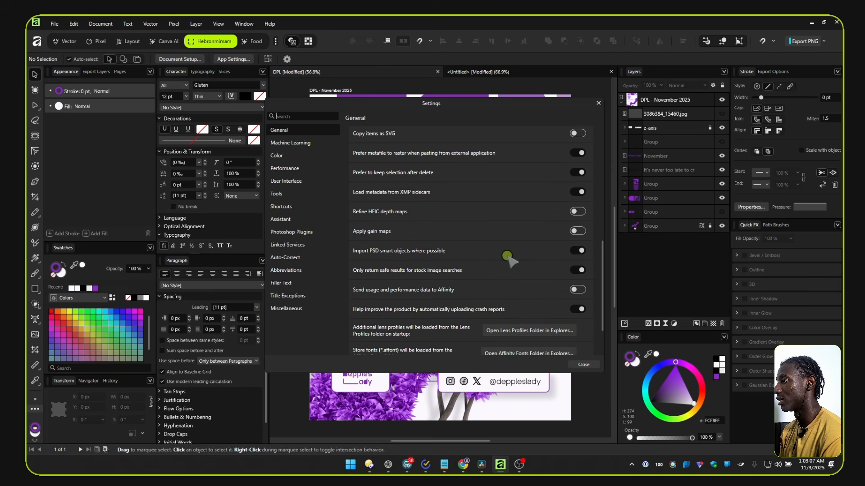
scroll(507, 256, up, 6)
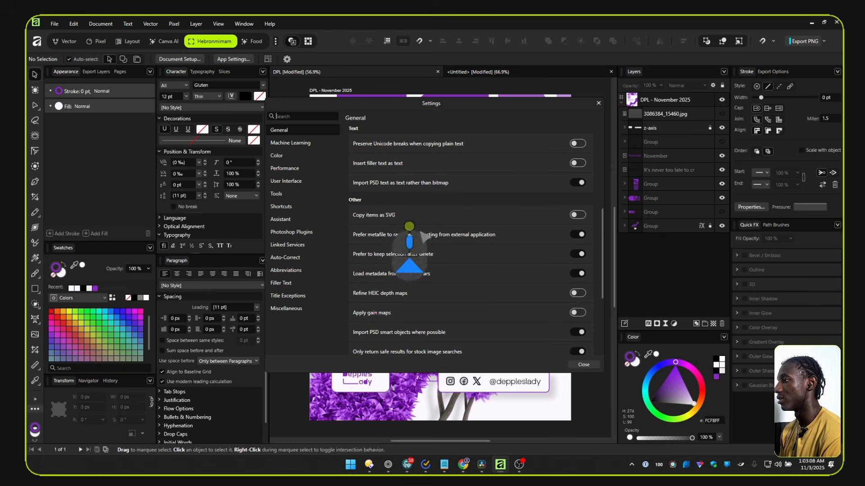
- Review the Performance settings, including the RAM, undo and renderer options, and look at the User Interface settings
click(284, 156)
click(288, 168)
scroll(486, 241, down, 1)
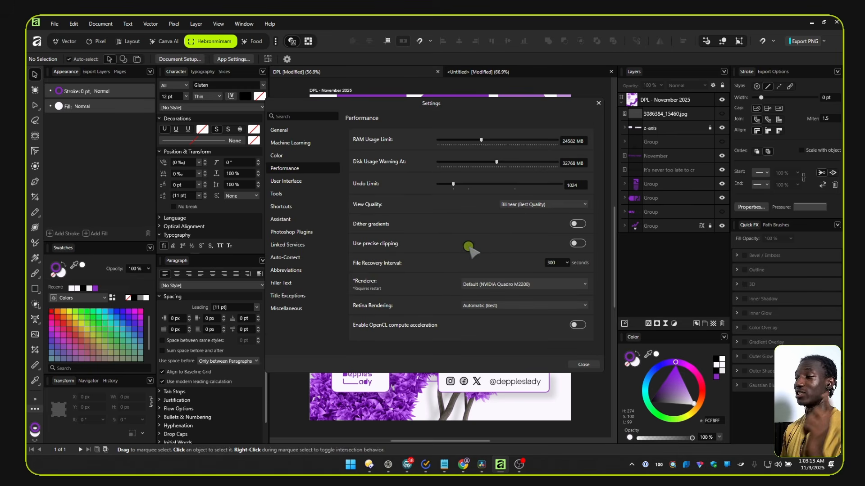
scroll(466, 244, down, 3)
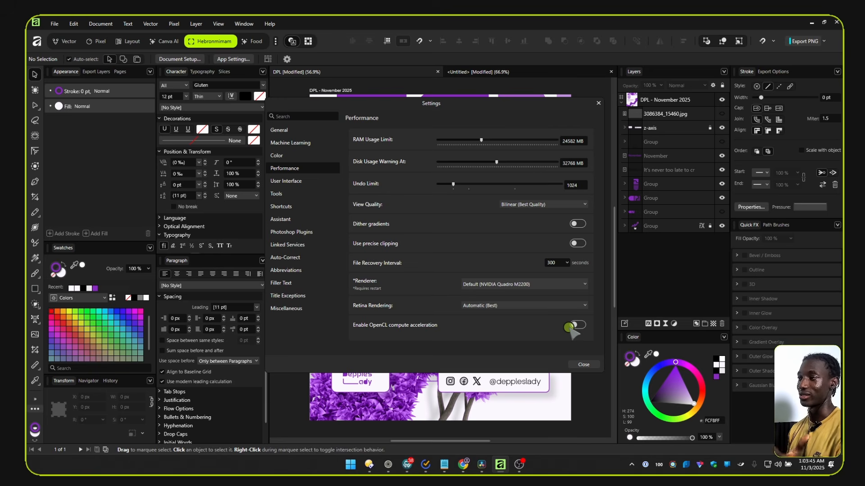
click(292, 181)
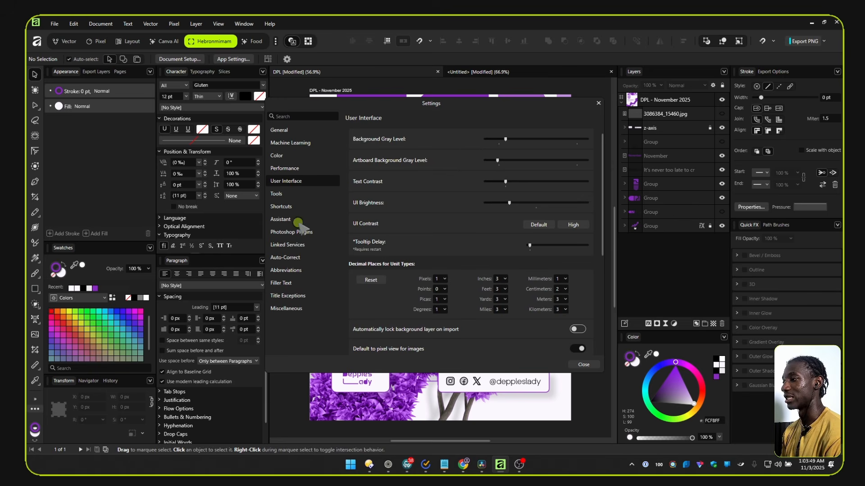
- Look through the File and Document keyboard shortcuts in the settings and close the settings dialog
click(295, 206)
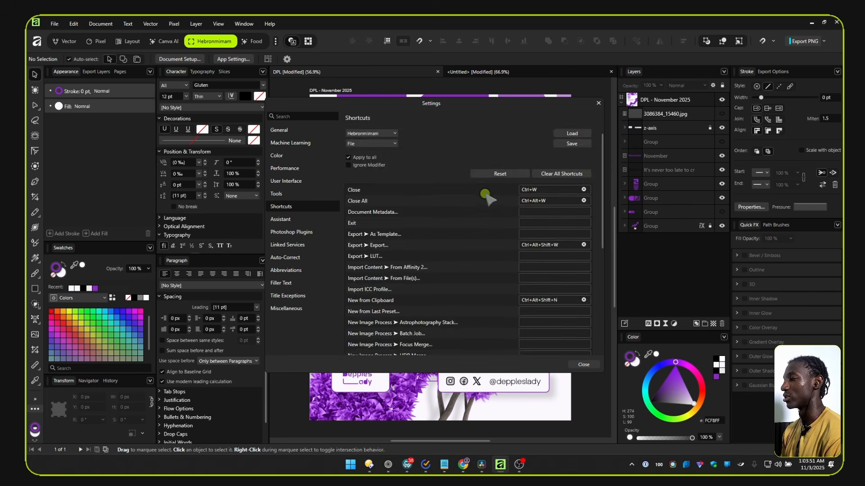
scroll(486, 199, down, 15)
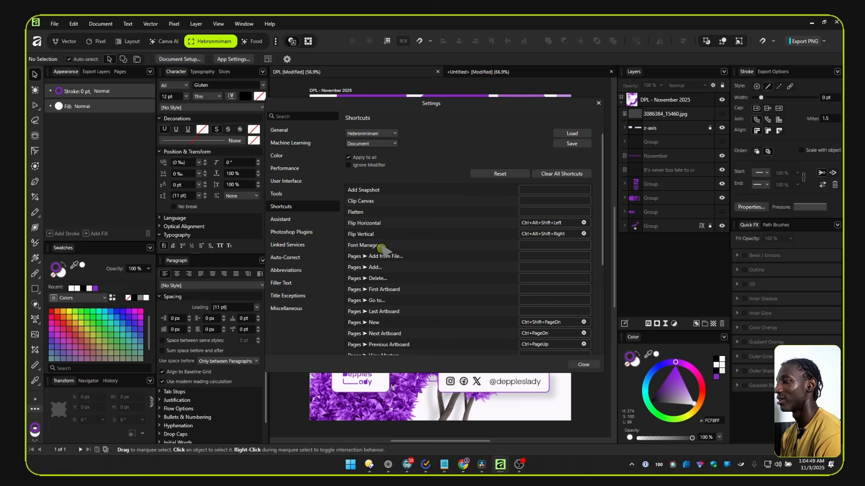
scroll(385, 261, down, 5)
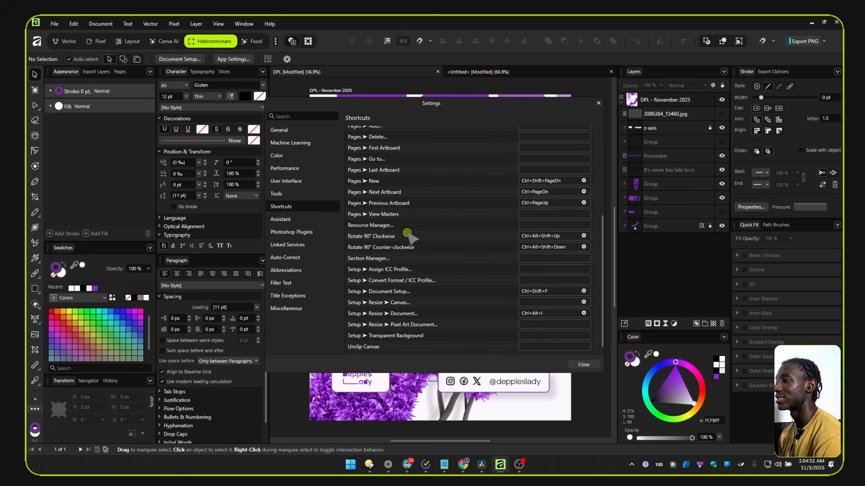
click(597, 103)
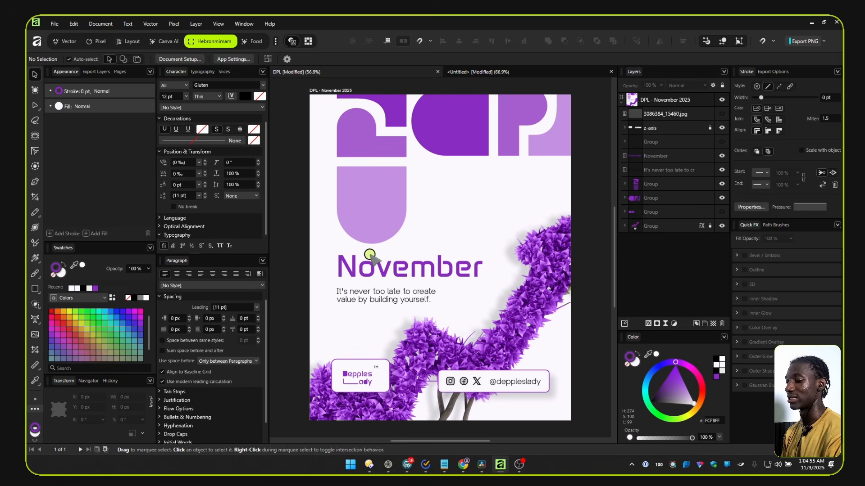
- Rotate the canvas view upside down, zoom out to 45.5% and recentre the DPL artboard
ctrl+alt+scroll(372, 251, down, 3)
ctrl+alt+scroll(372, 251, down, 9)
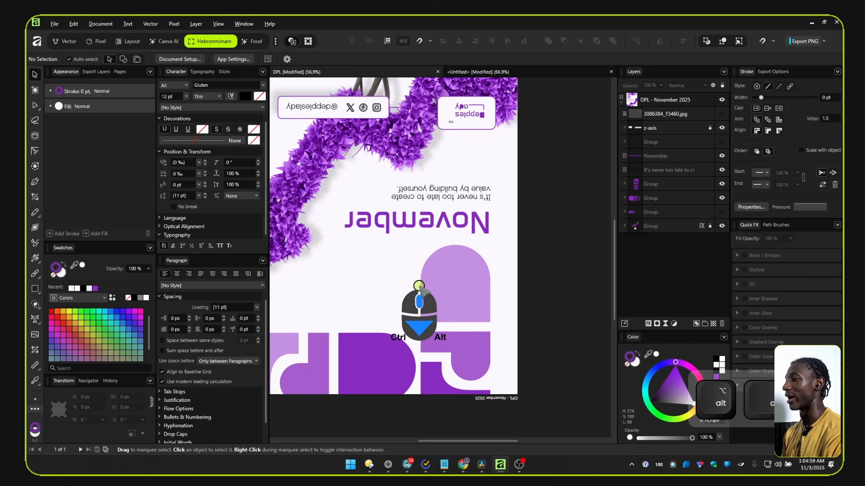
ctrl+scroll(404, 273, up, 1)
ctrl+scroll(403, 273, down, 2)
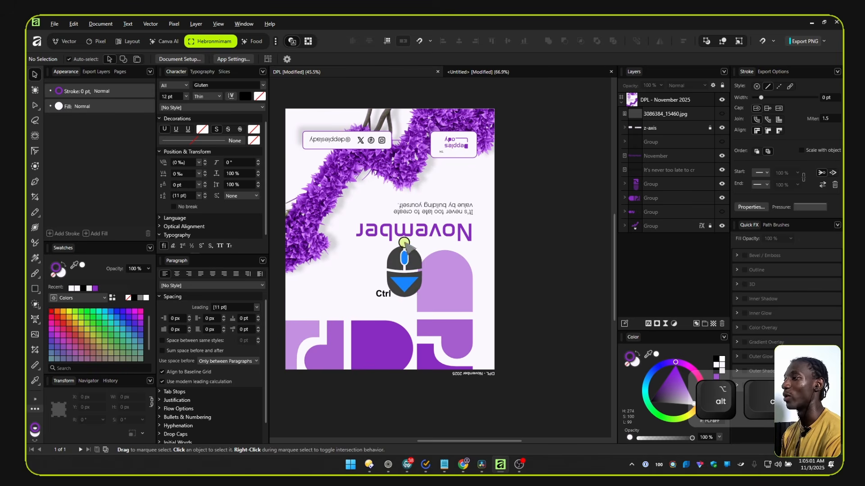
drag(373, 216, 402, 232)
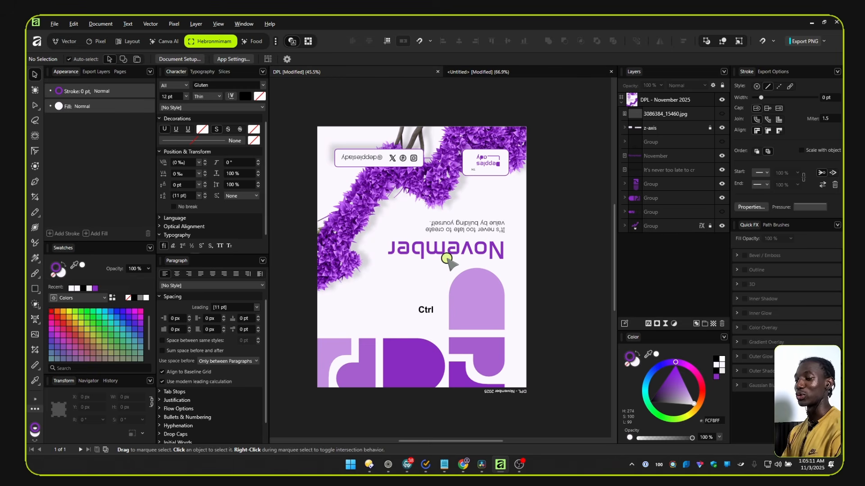
- Rotate the canvas view back to upright and recentre the DPL - November 2025 artboard
key(alt)
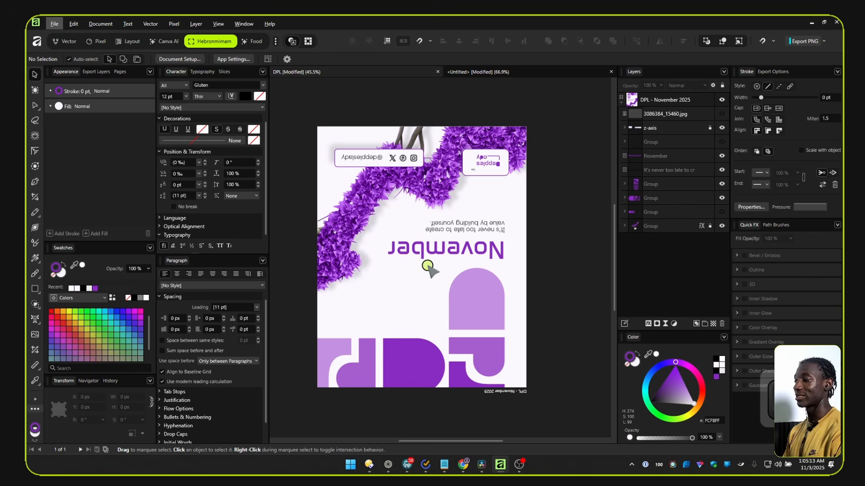
ctrl+alt+scroll(439, 285, up, 4)
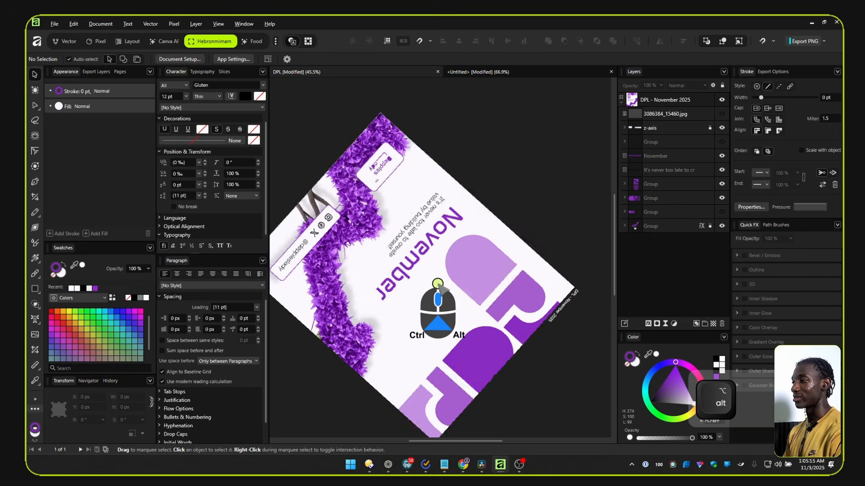
ctrl+alt+scroll(439, 284, up, 12)
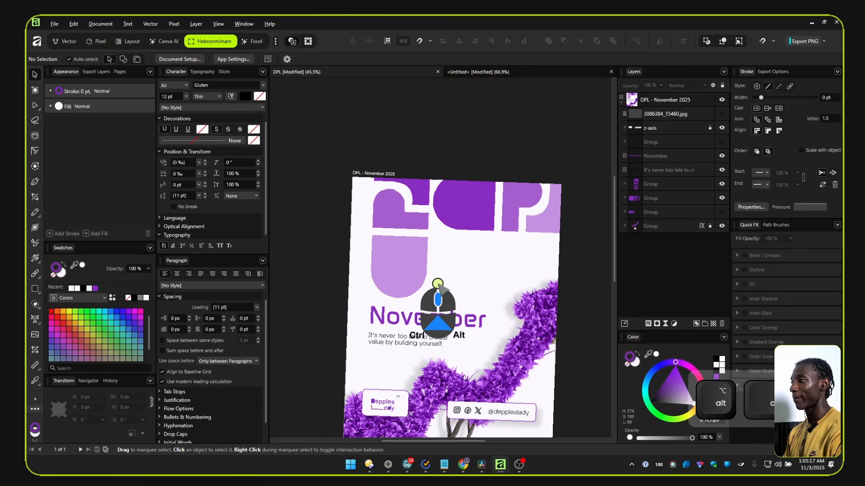
ctrl+alt+scroll(439, 284, down, 4)
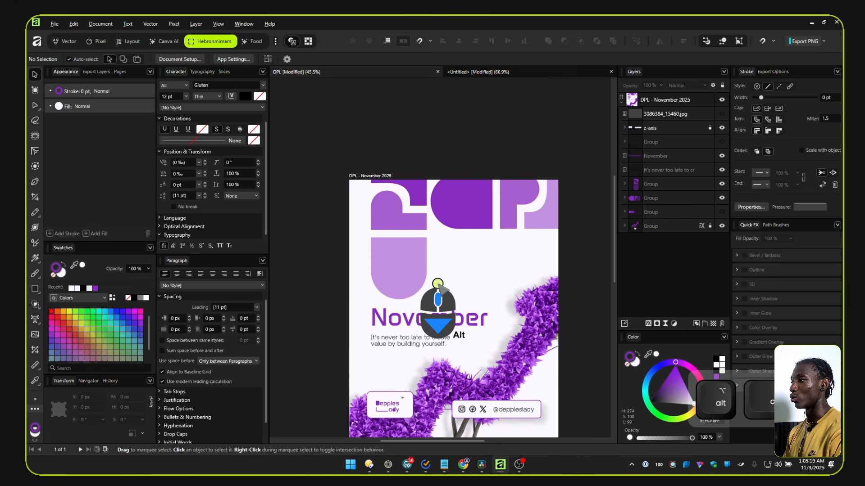
drag(478, 326, 443, 244)
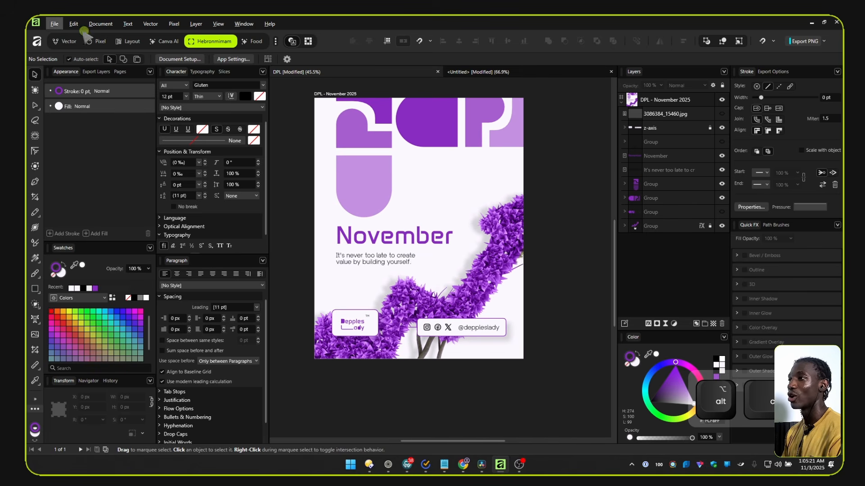
- Open the application settings and scan the General options for document, text and other behaviour
click(74, 24)
key(Escape)
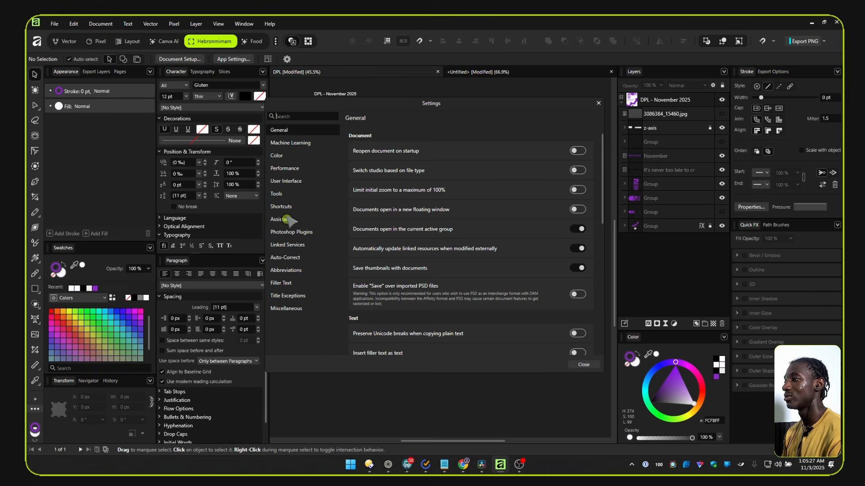
scroll(472, 232, down, 5)
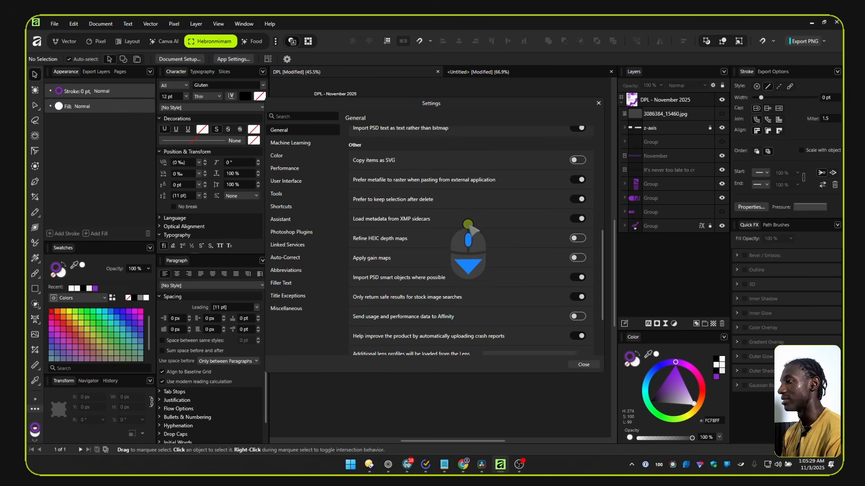
scroll(436, 216, up, 5)
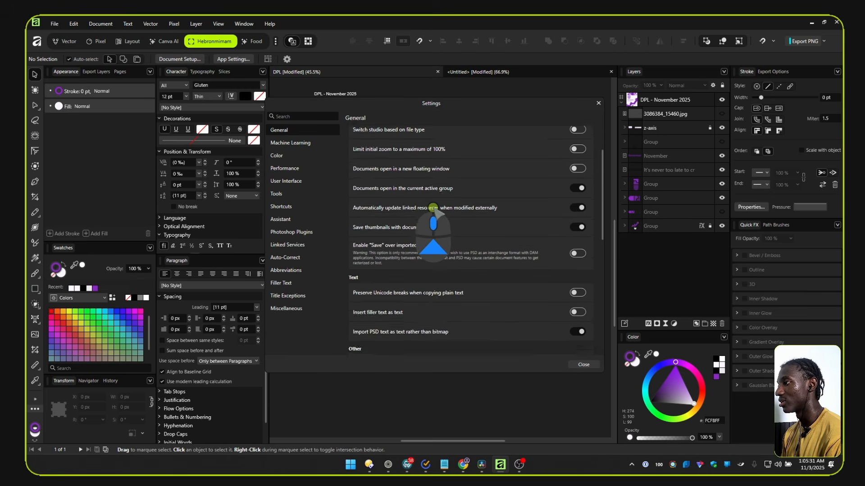
scroll(433, 208, up, 1)
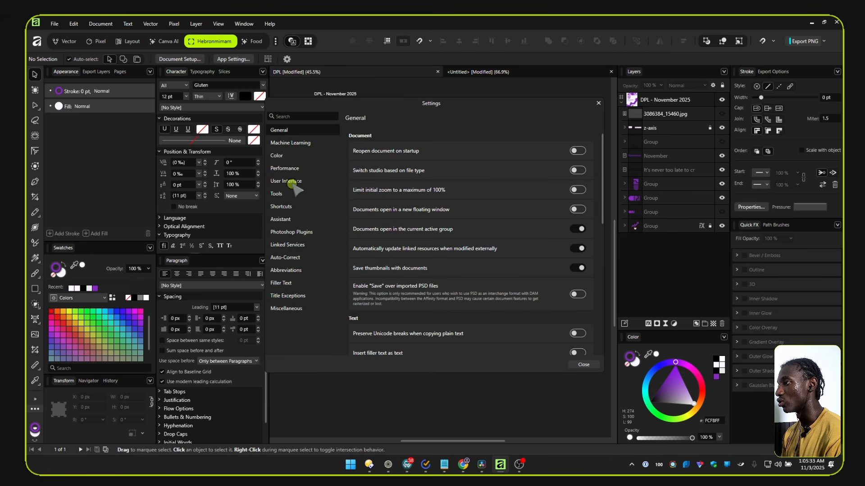
- Review the Tools settings, including the mouse-wheel zoom and Alt+scroll wheel canvas rotation options, and close the settings dialog
click(281, 194)
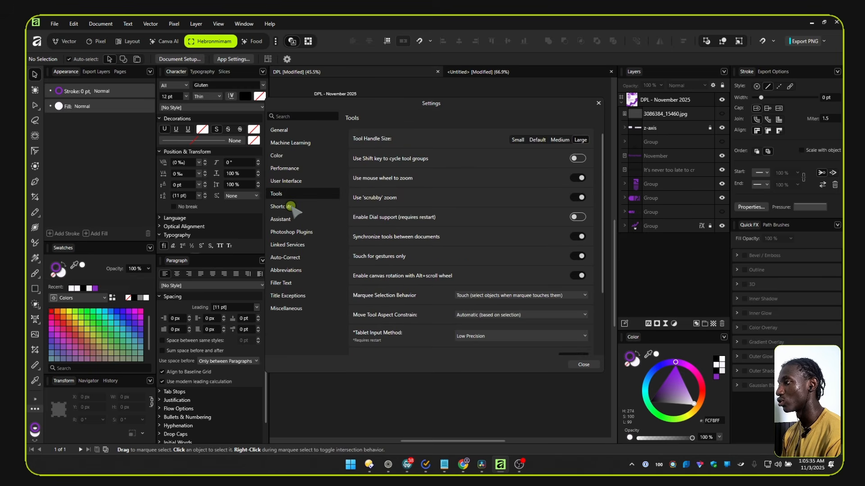
click(281, 206)
click(277, 194)
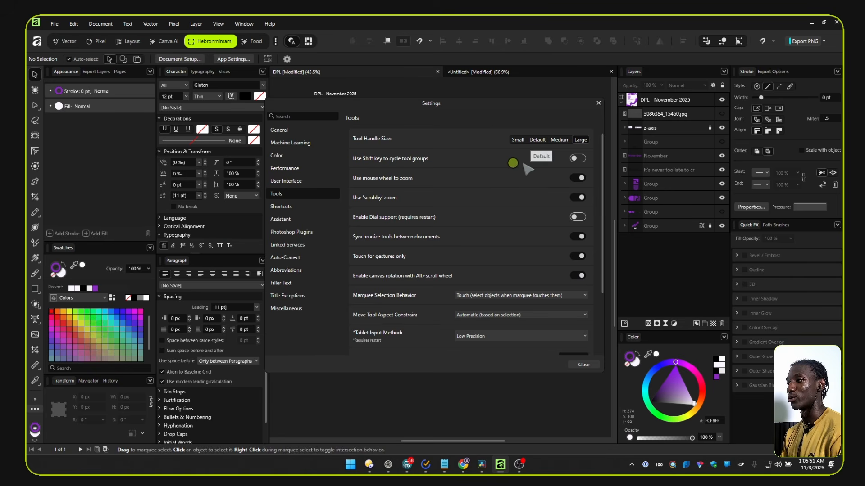
click(599, 103)
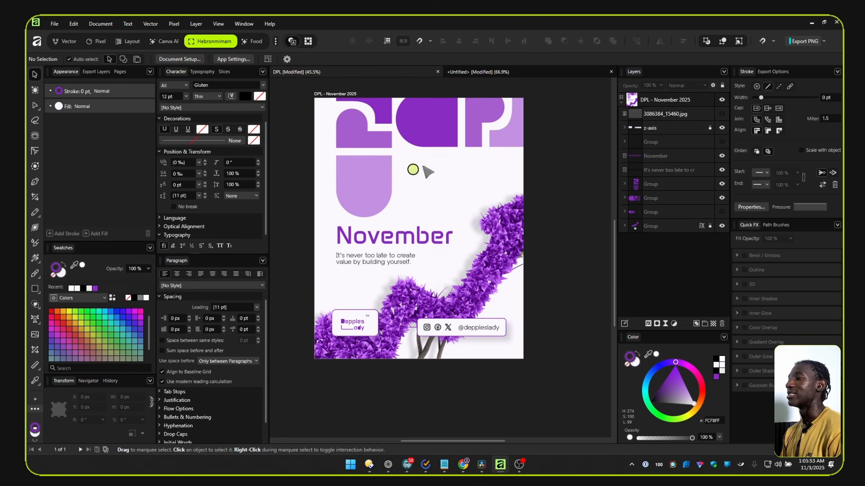
scroll(413, 171, up, 1)
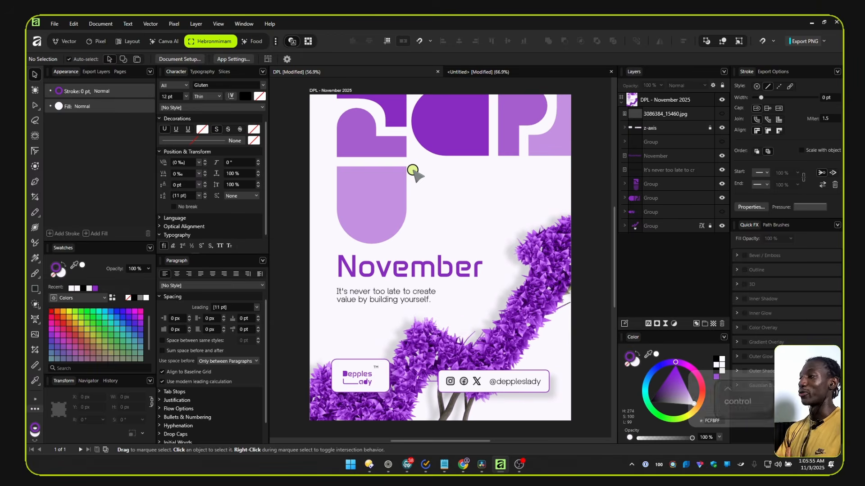